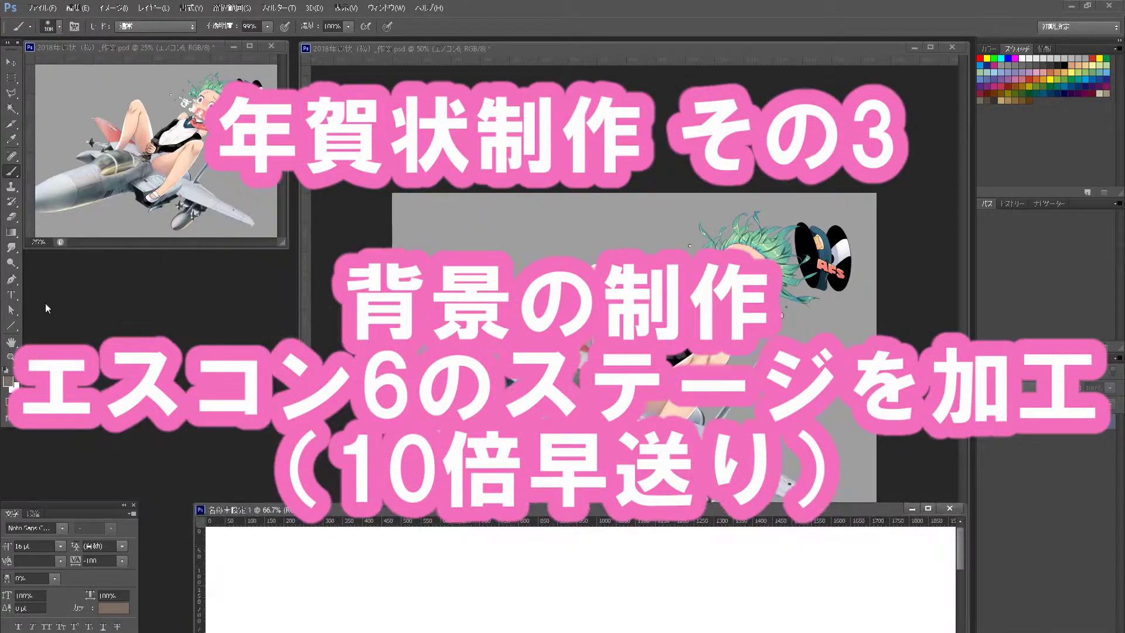
- Handwrite a memo note about building the background from an Ace Combat 6 stage
drag(226, 566, 269, 554)
drag(278, 548, 305, 591)
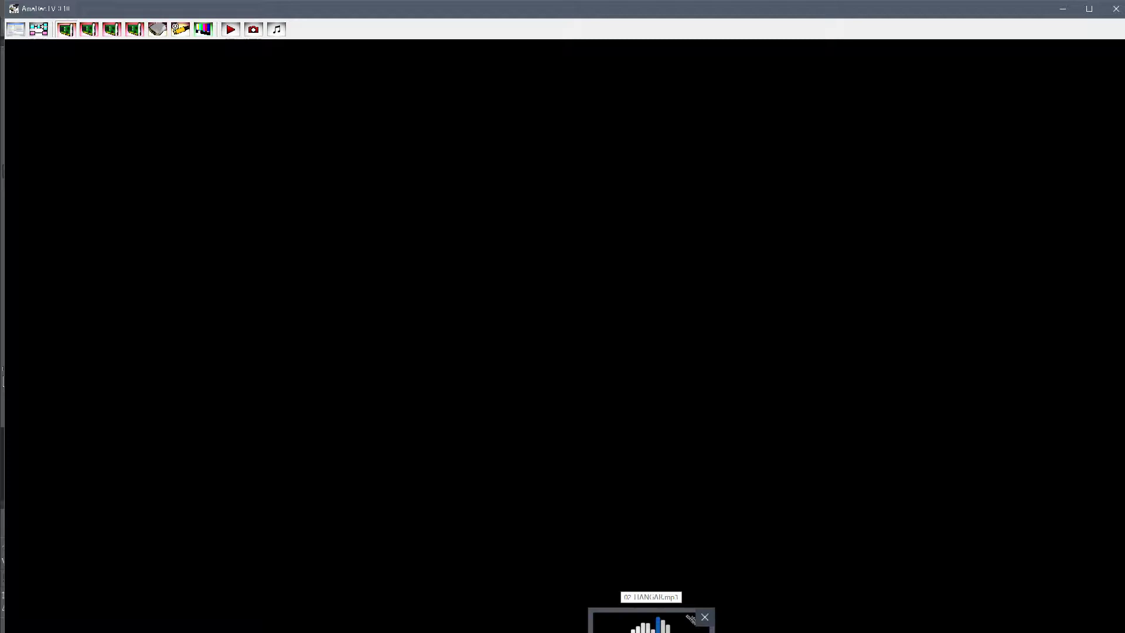
- Check the AmaRecTV screenshot hotkey setting and accept the settings with OK
key(c)
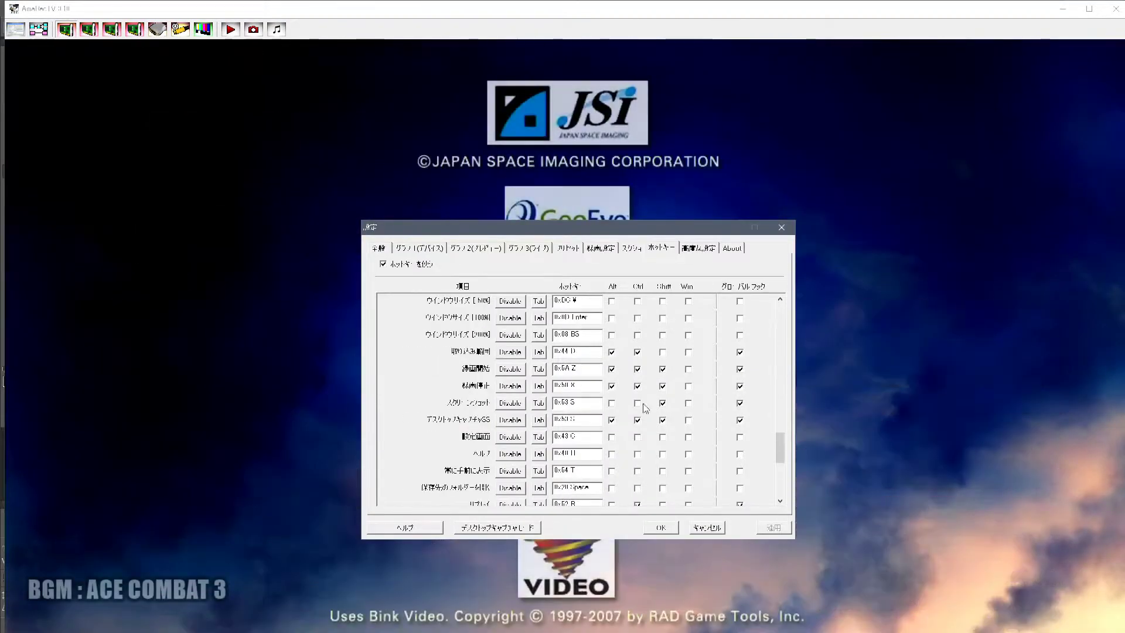
click(661, 527)
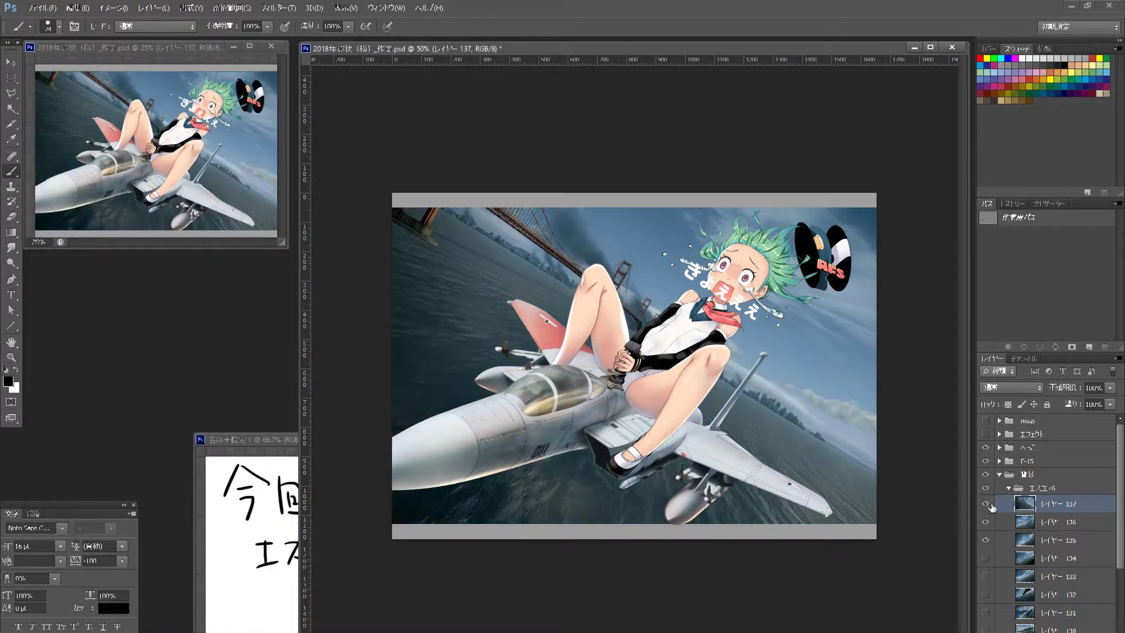
- Compare backgrounds by toggling layers 137 and 136, then paste another sky screenshot as a new layer
click(986, 504)
click(985, 504)
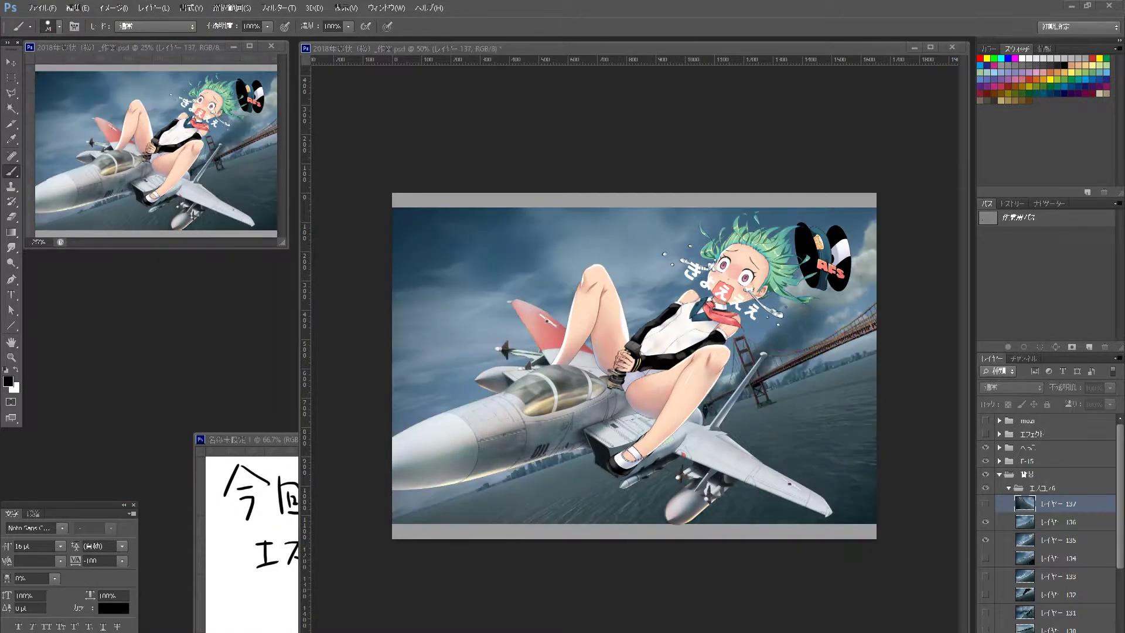
click(986, 522)
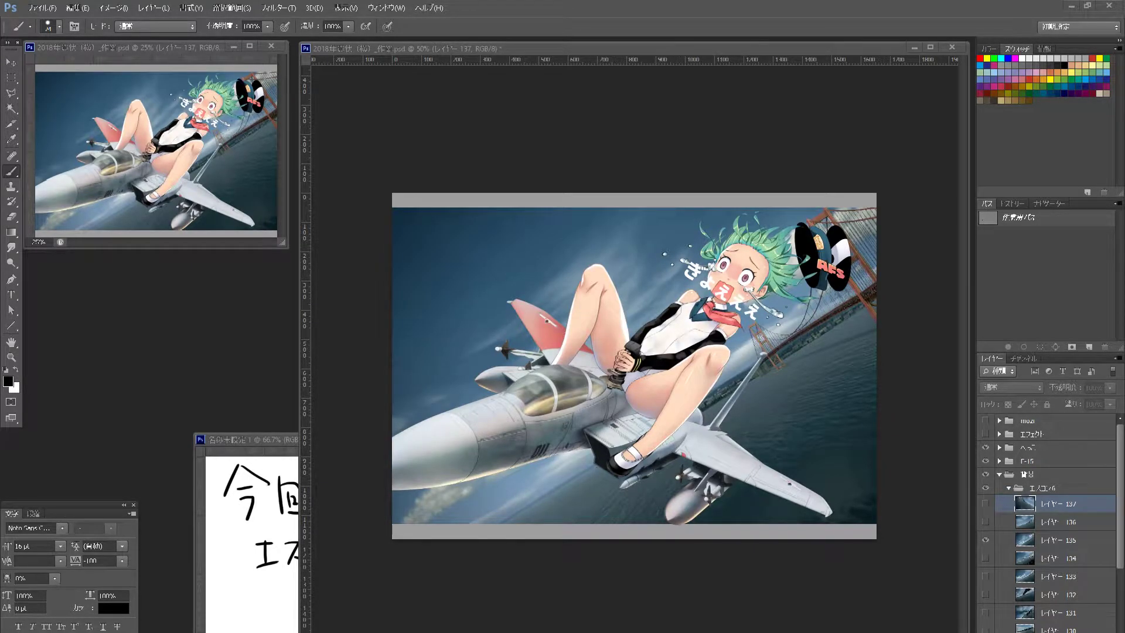
key(ctrl+v)
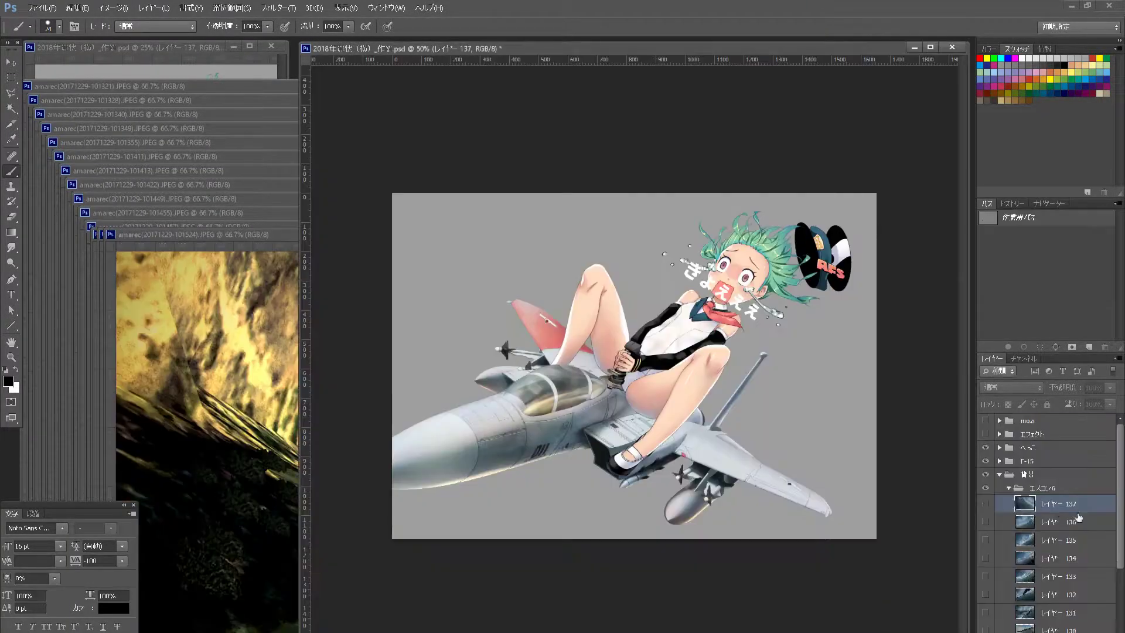
- Flip the pasted mountain screenshot layer horizontally
click(78, 8)
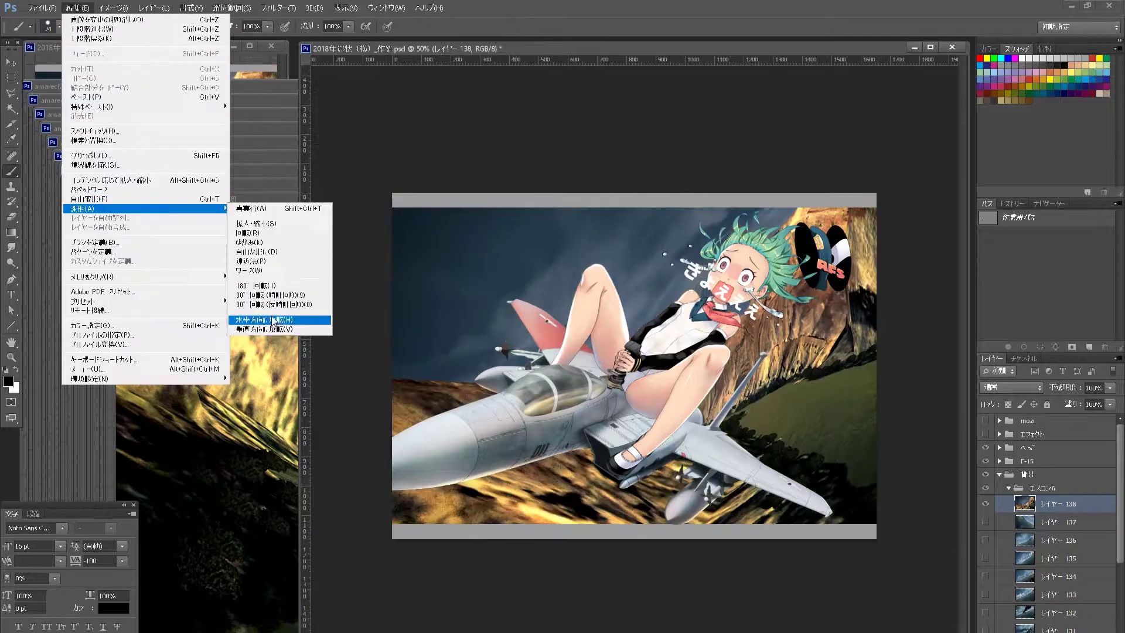
click(279, 317)
click(334, 295)
click(78, 8)
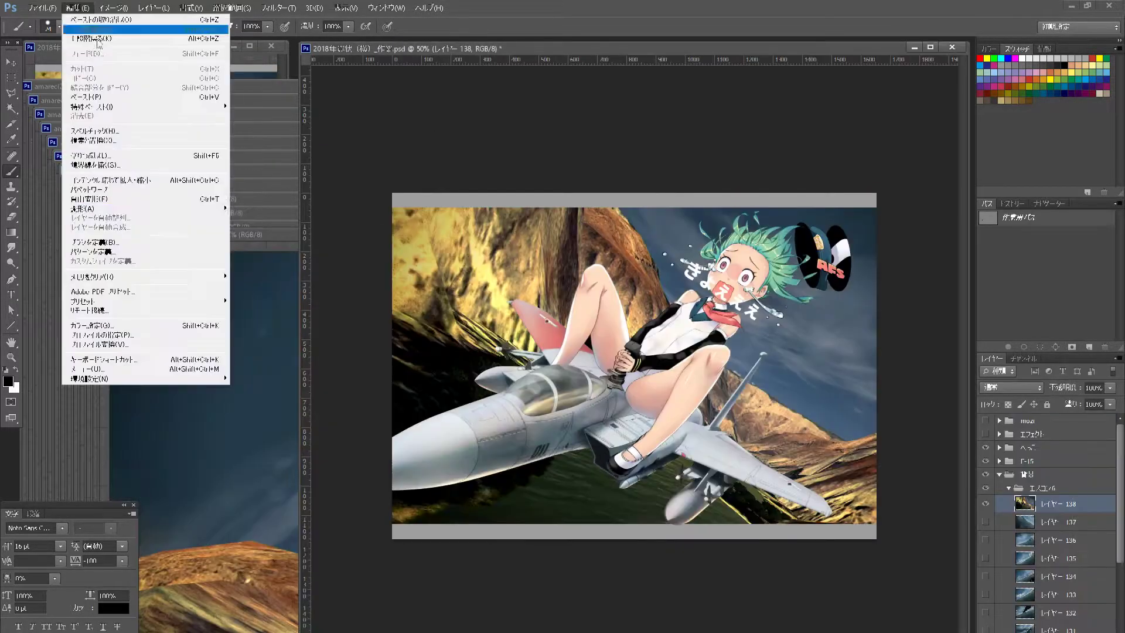
key(Return)
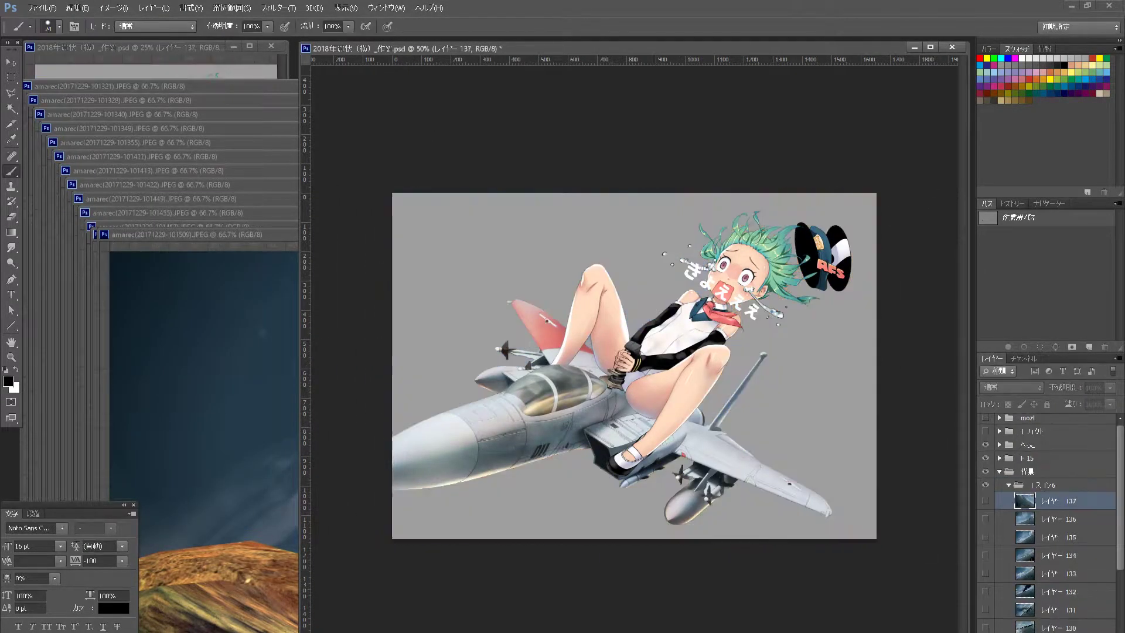
key(b)
- Free-transform the mountain layer, scaling it to cover the card, and commit
click(78, 8)
click(152, 221)
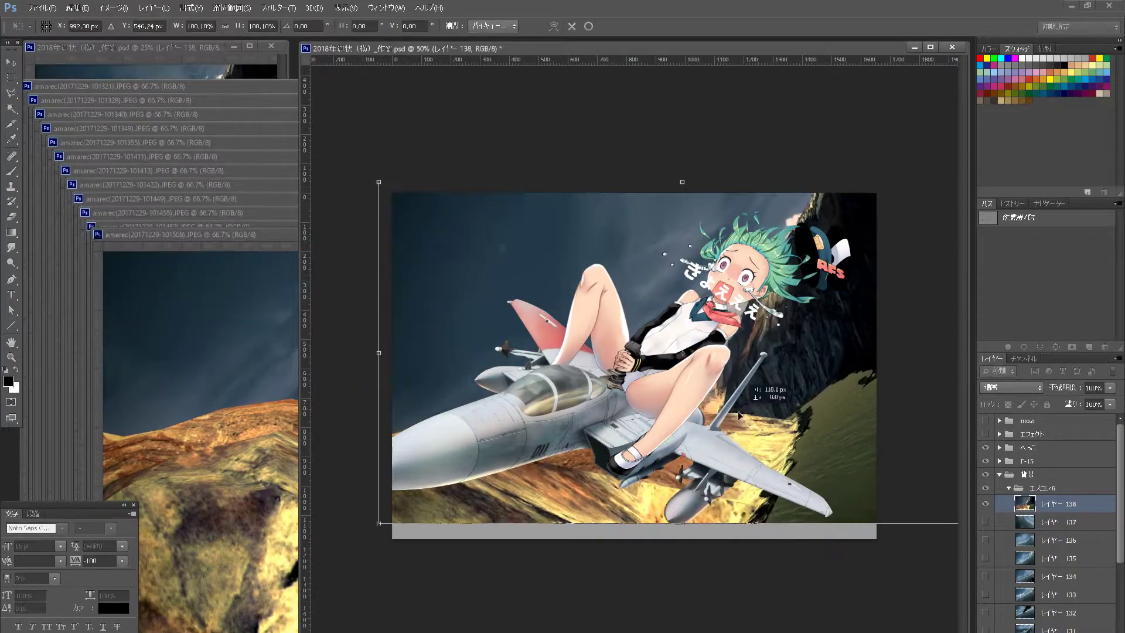
click(78, 7)
click(135, 208)
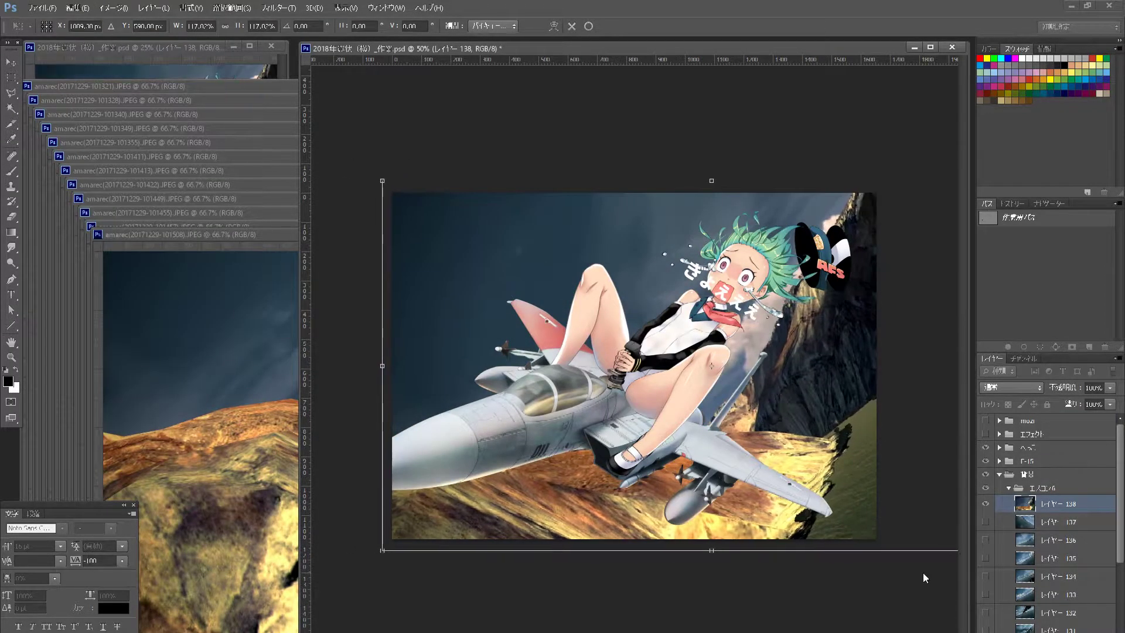
key(Return)
- Copy the next whole screenshot into the card as layer 139 and enlarge it
key(ctrl+Tab)
click(847, 234)
key(ctrl+a)
key(ctrl+c)
key(ctrl+Tab)
key(ctrl+v)
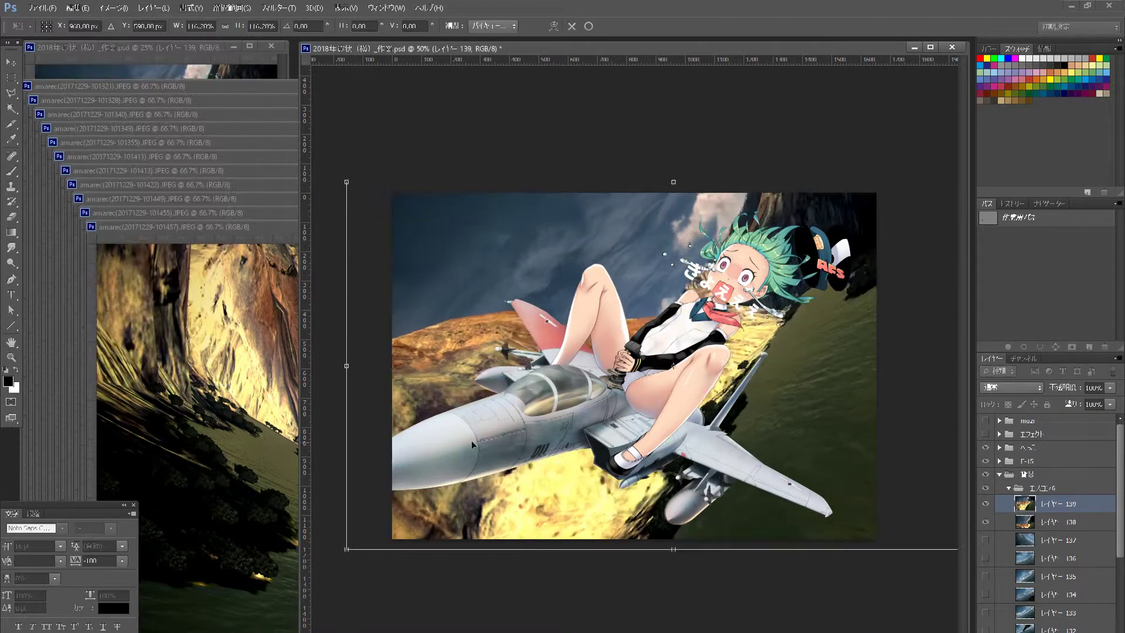
drag(346, 182, 338, 182)
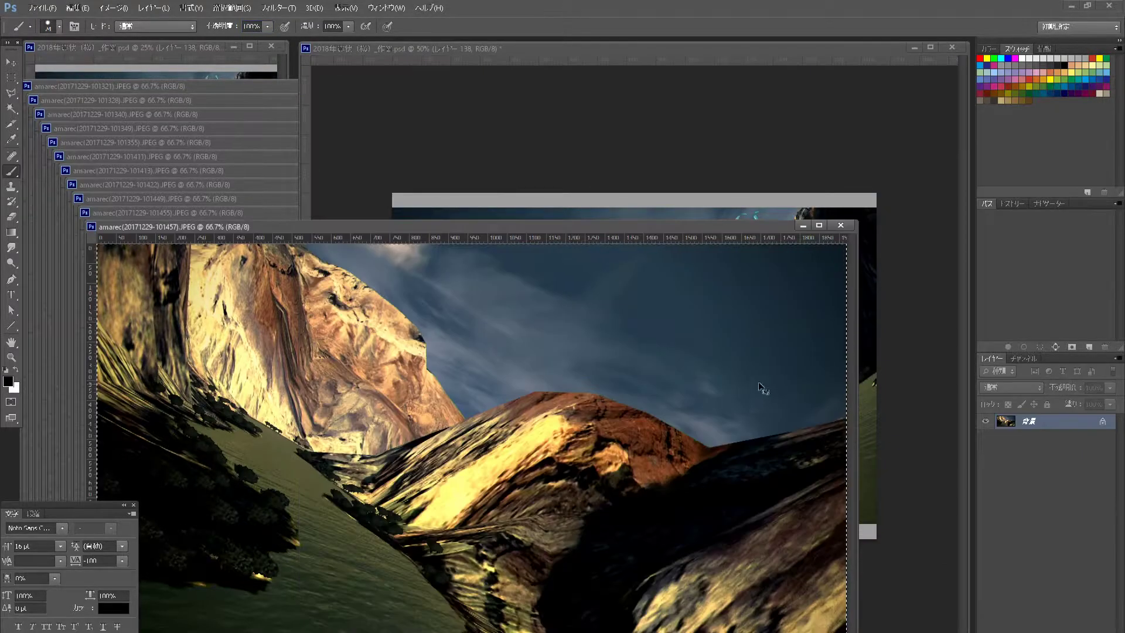
- Resize the next mountain layer, close its screenshot, and paste another as layer 140
key(ctrl+w)
key(ctrl+t)
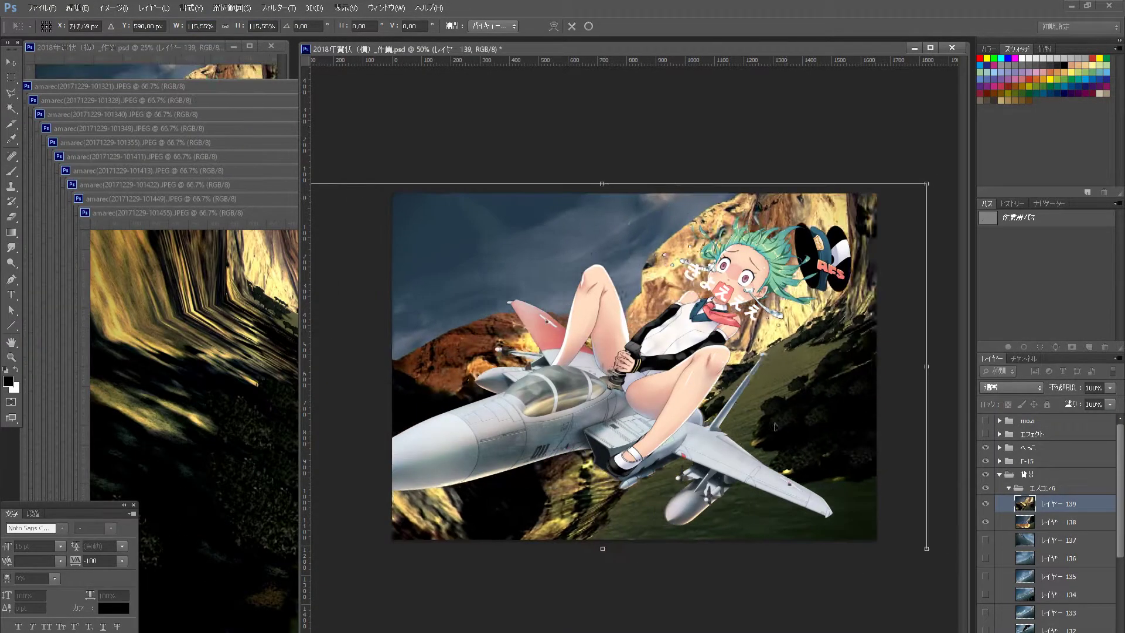
key(Return)
key(ctrl+w)
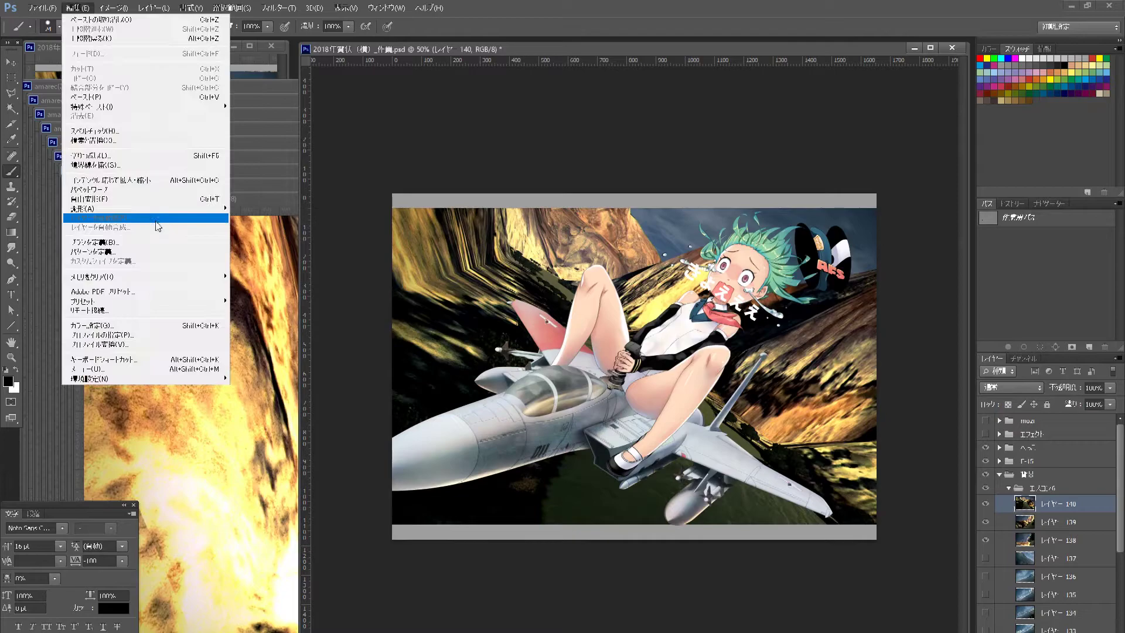
key(ctrl+v)
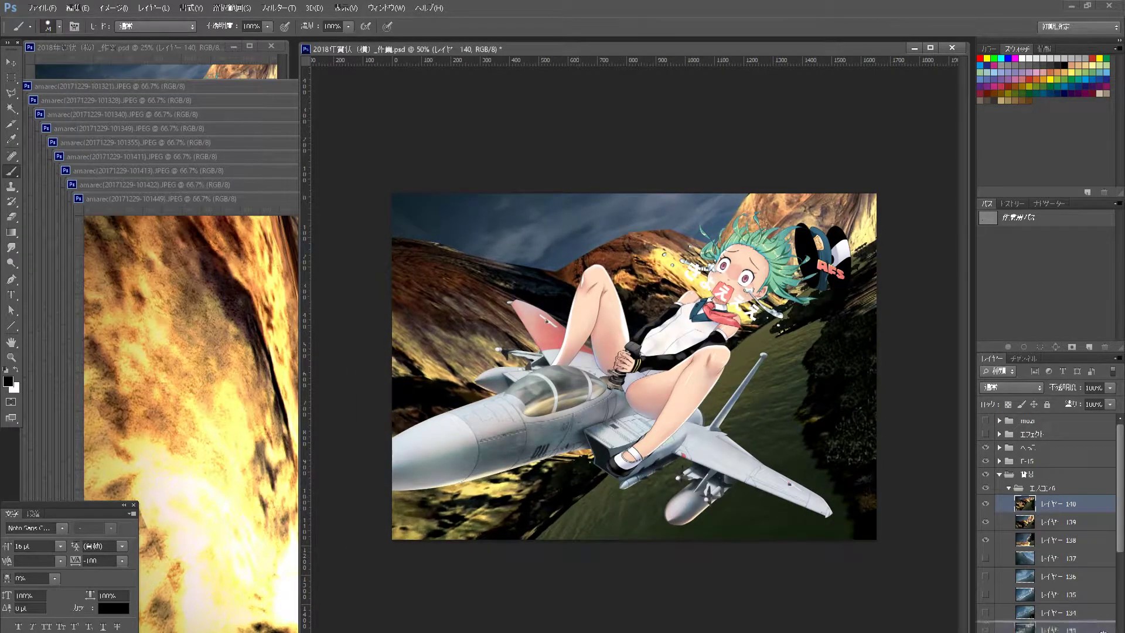
- Paste the fiery screenshot, slide it right, and mirror it horizontally
key(ctrl+v)
click(77, 7)
click(117, 217)
drag(553, 417, 604, 417)
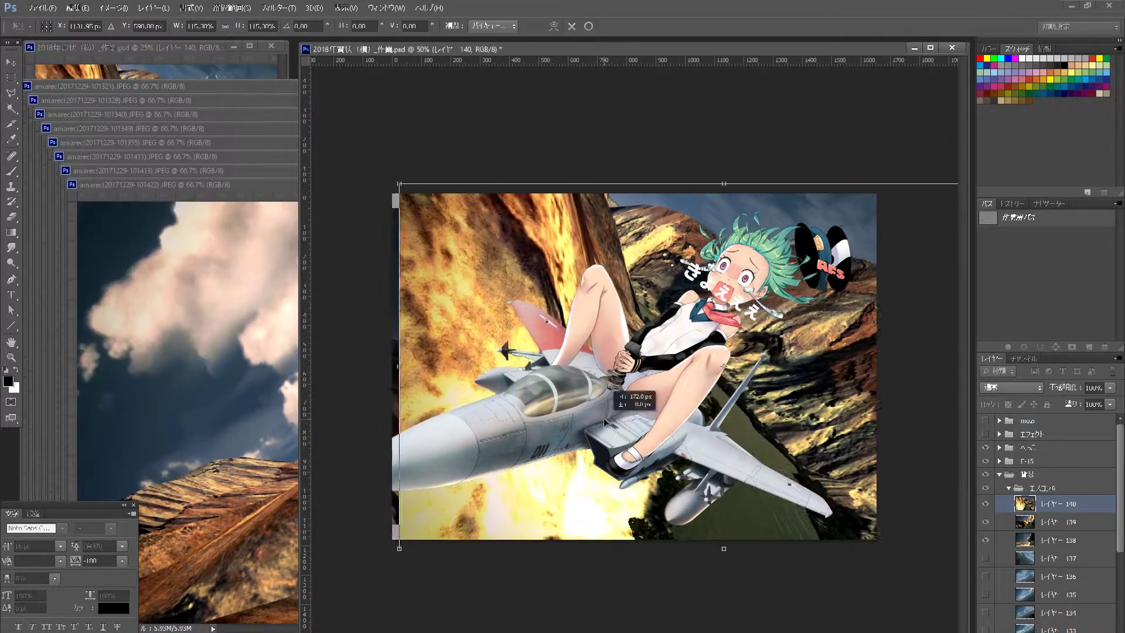
click(77, 7)
click(118, 216)
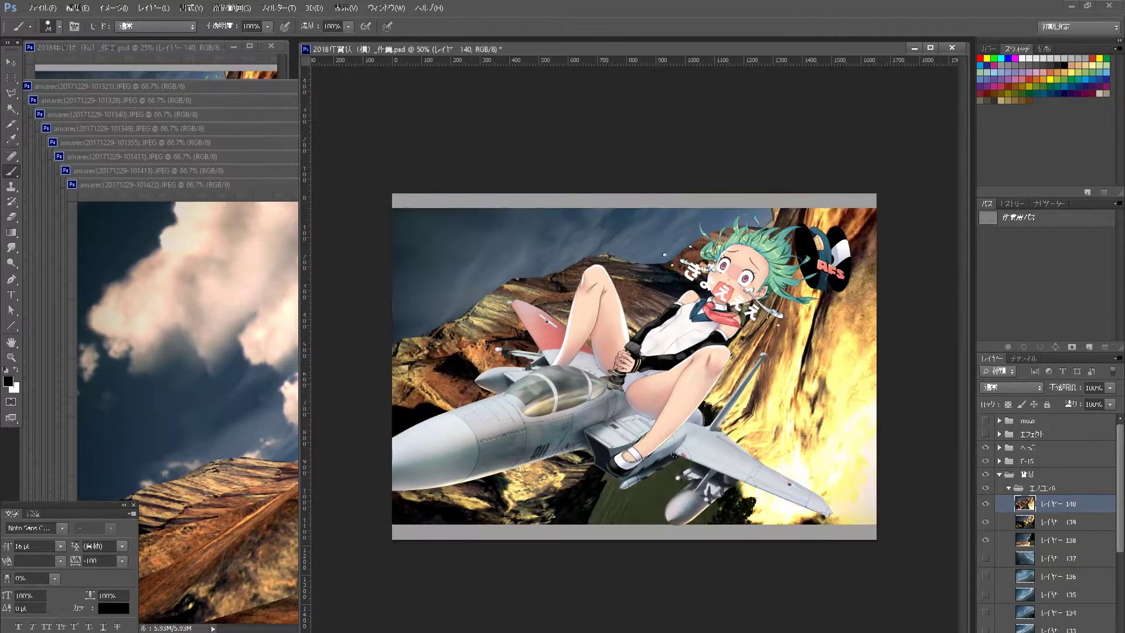
- Paste a cloud-and-mountain screenshot and mirror it horizontally
key(ctrl+v)
click(77, 8)
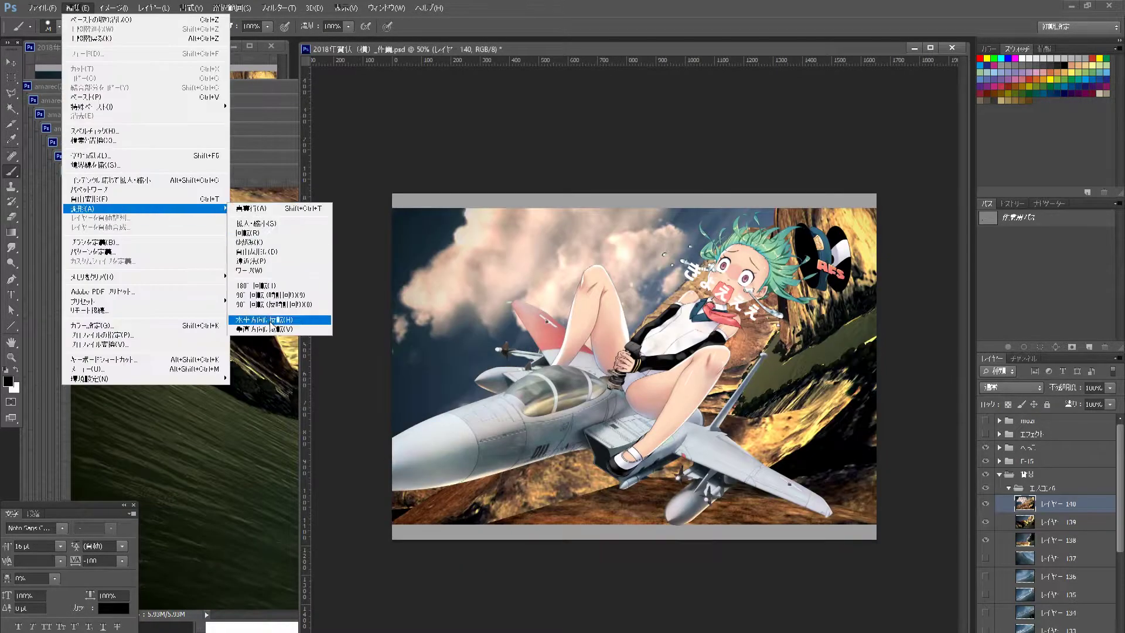
click(275, 319)
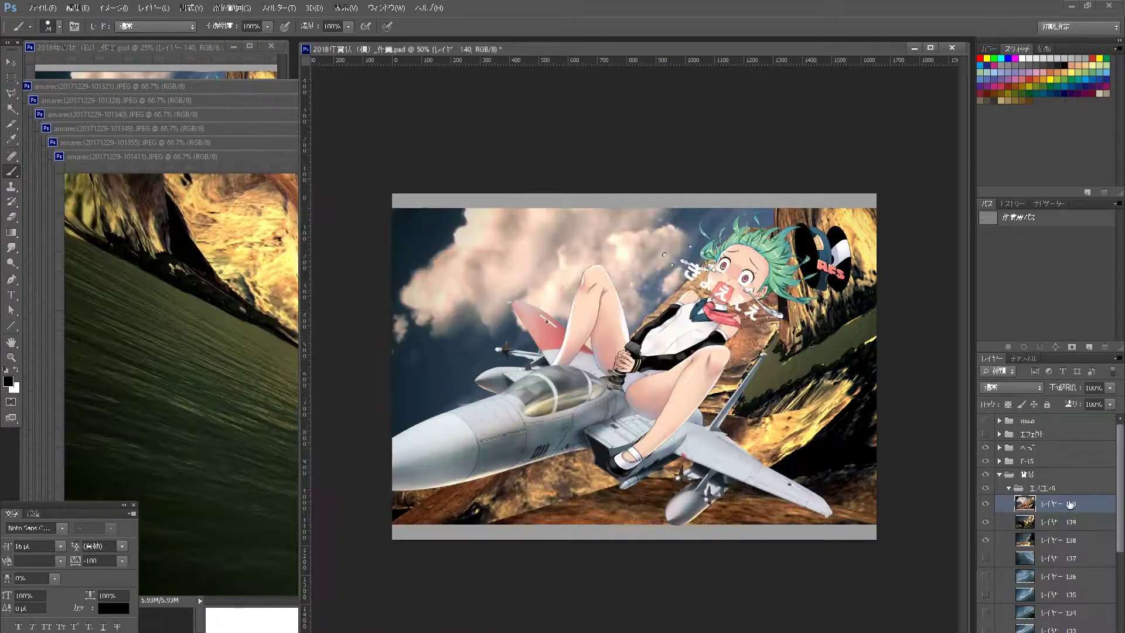
click(77, 8)
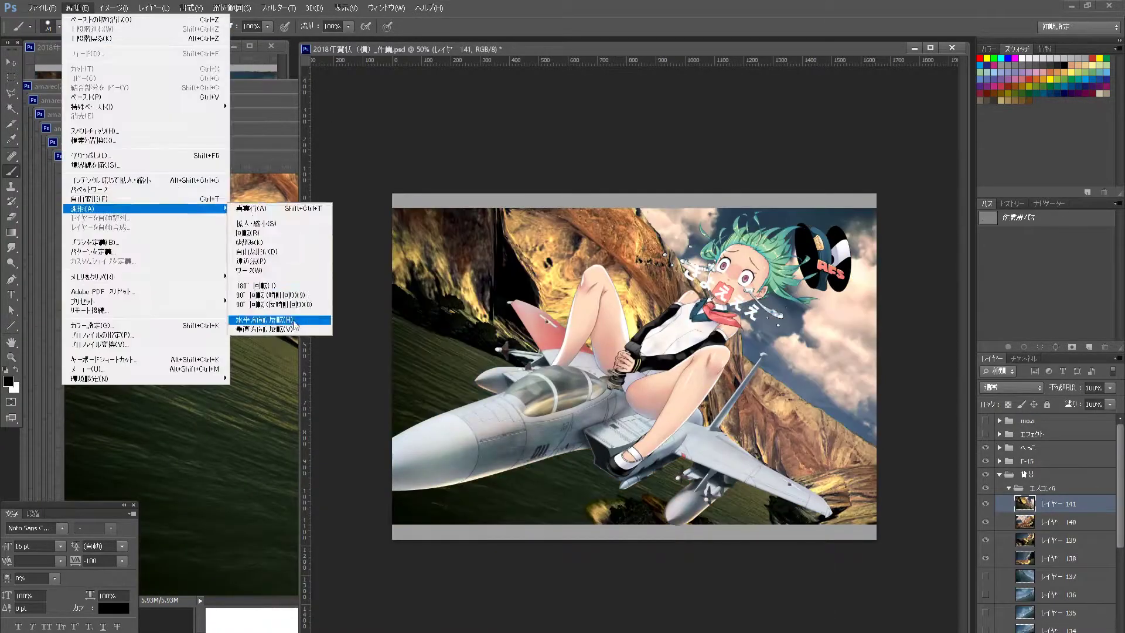
click(287, 319)
- Copy the next screenshot into the card as layer 141 and enlarge it
key(ctrl+Tab)
key(ctrl+a)
key(ctrl+c)
key(ctrl+Tab)
key(ctrl+v)
click(77, 7)
click(276, 224)
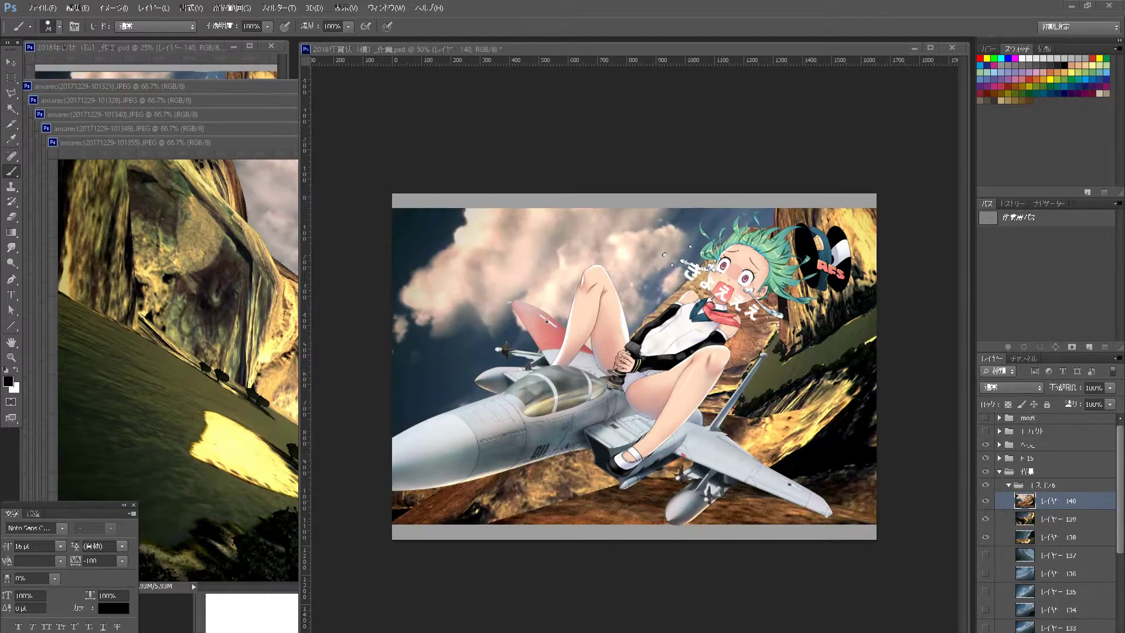
- Paste another mountain layer, slide it left, then paste a golden mountain as layer 142
key(ctrl+v)
click(78, 7)
click(263, 206)
drag(596, 501, 576, 502)
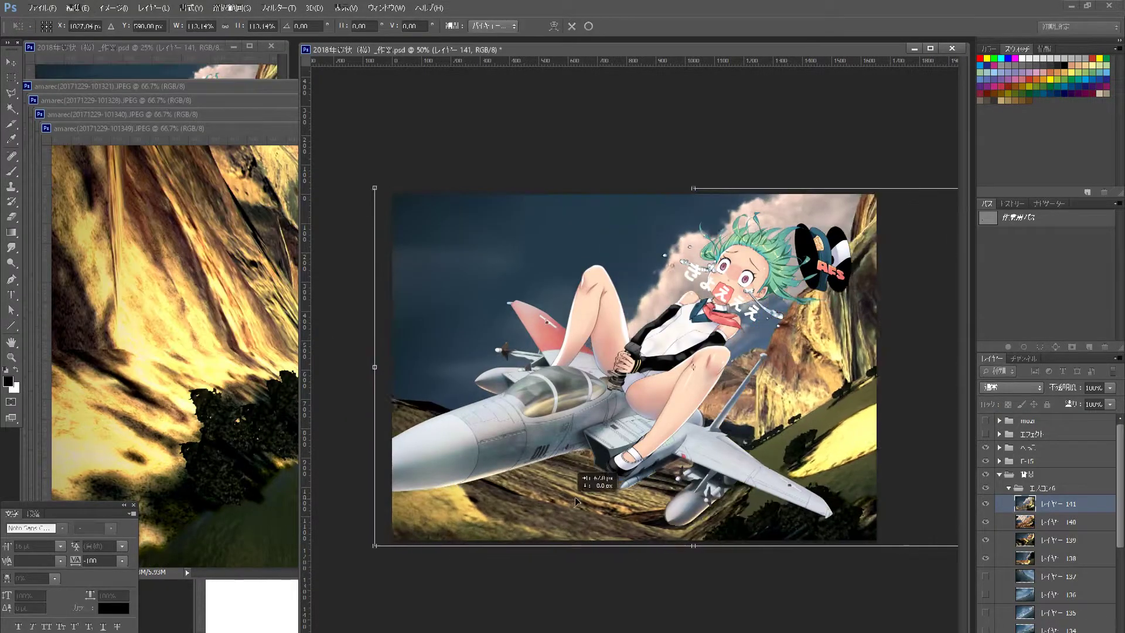
key(Return)
key(ctrl+v)
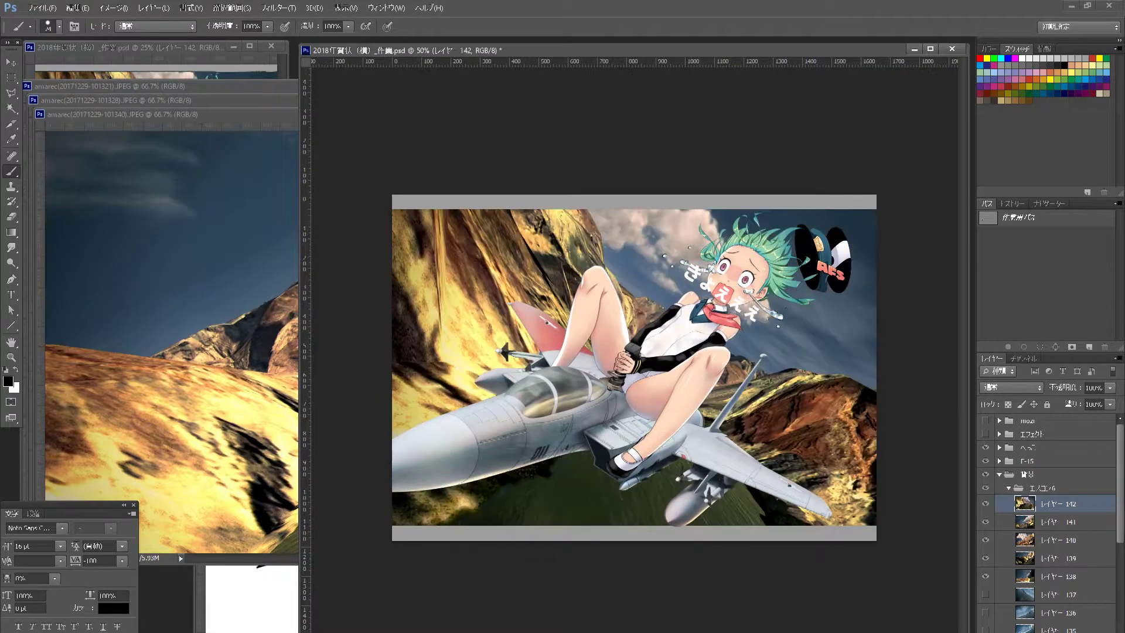
- Undo the golden mountain layer, bring the card forward, and show its background layers
key(ctrl+z)
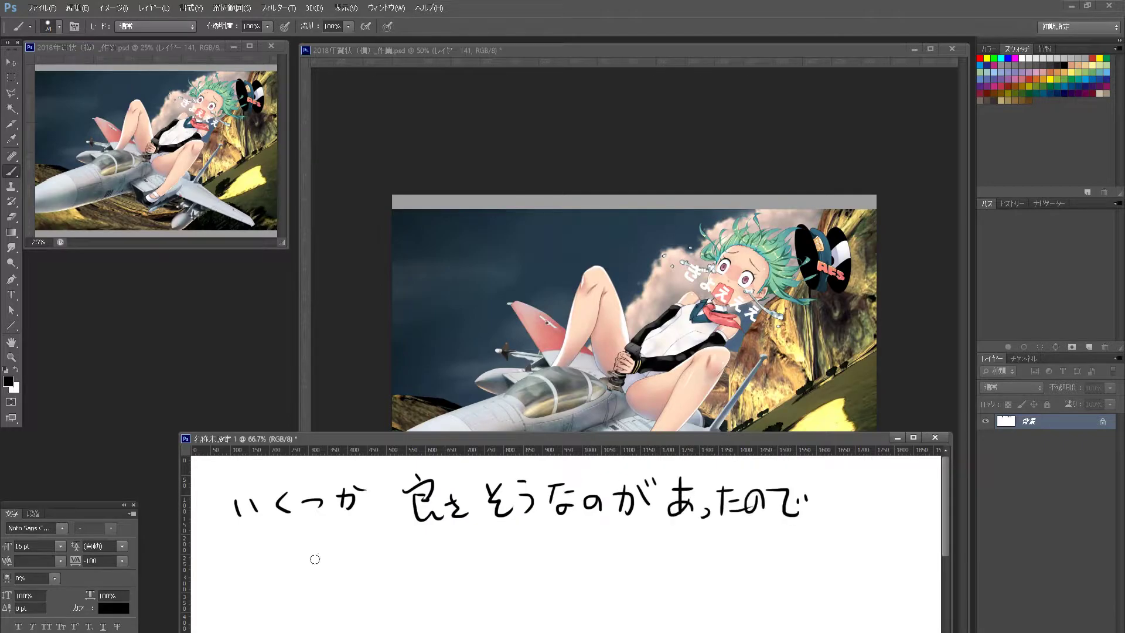
click(779, 102)
click(988, 610)
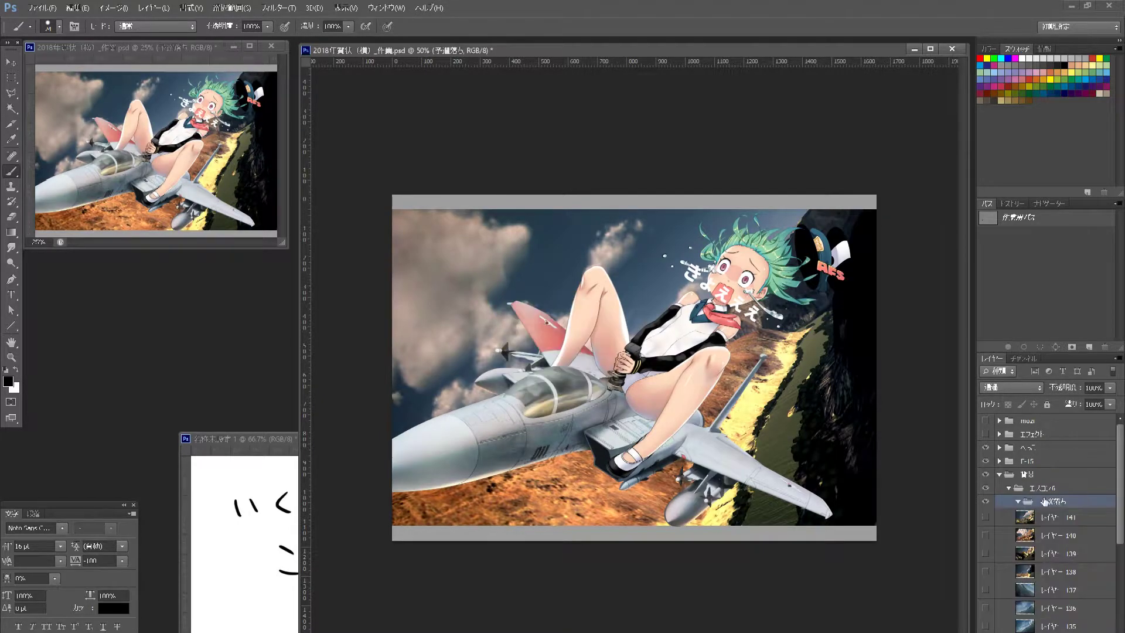
- Compare backgrounds and file rejected layers such as 131 into the 予備落ち folder
scroll(1045, 501, down, 5)
click(986, 594)
click(986, 594)
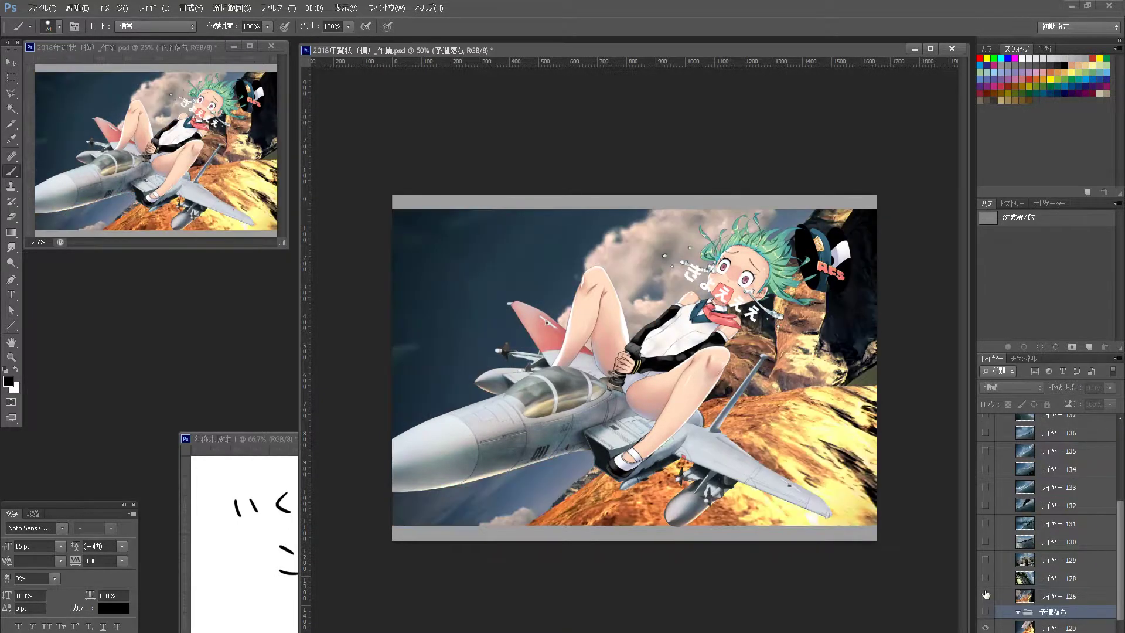
drag(1055, 542, 1055, 612)
click(987, 523)
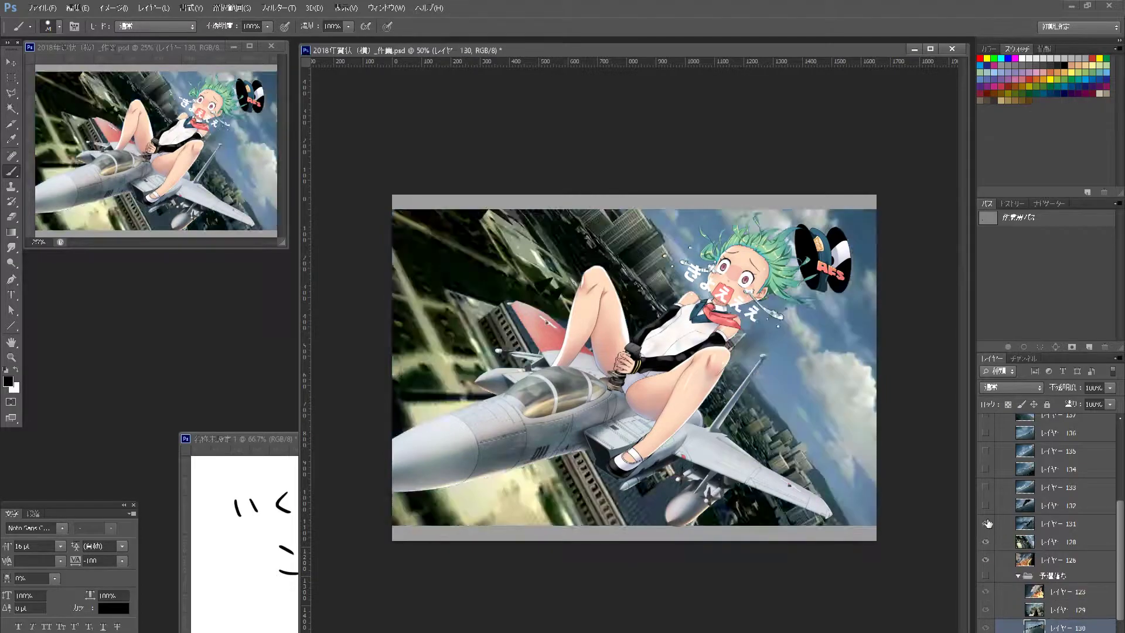
drag(986, 505, 986, 469)
drag(1055, 524, 1055, 621)
drag(1055, 469, 1054, 621)
click(987, 450)
- Show the bridge, city and canyon backgrounds and select the desert mountain layer
scroll(991, 497, up, 3)
click(987, 495)
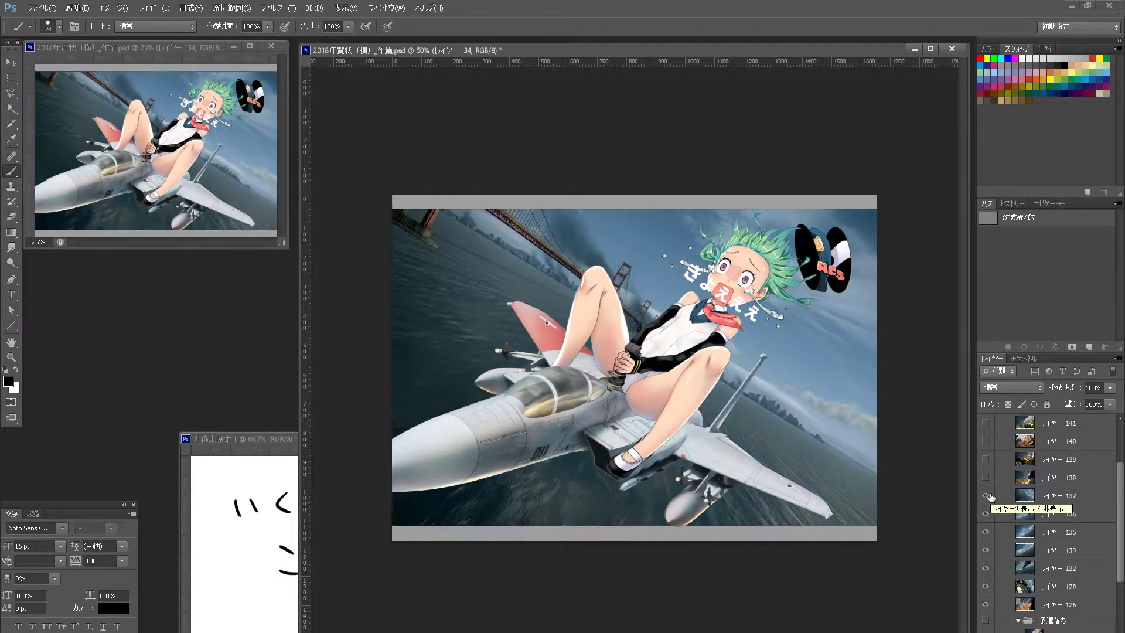
drag(1055, 496, 1055, 621)
click(986, 477)
click(986, 441)
scroll(986, 516, up, 4)
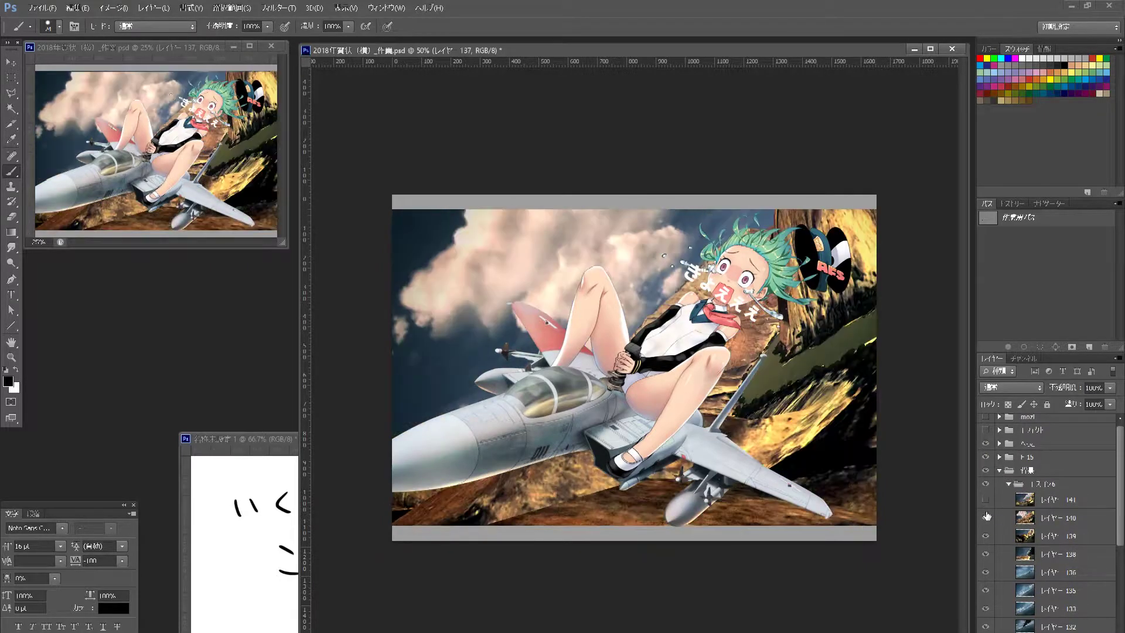
drag(987, 516, 1012, 592)
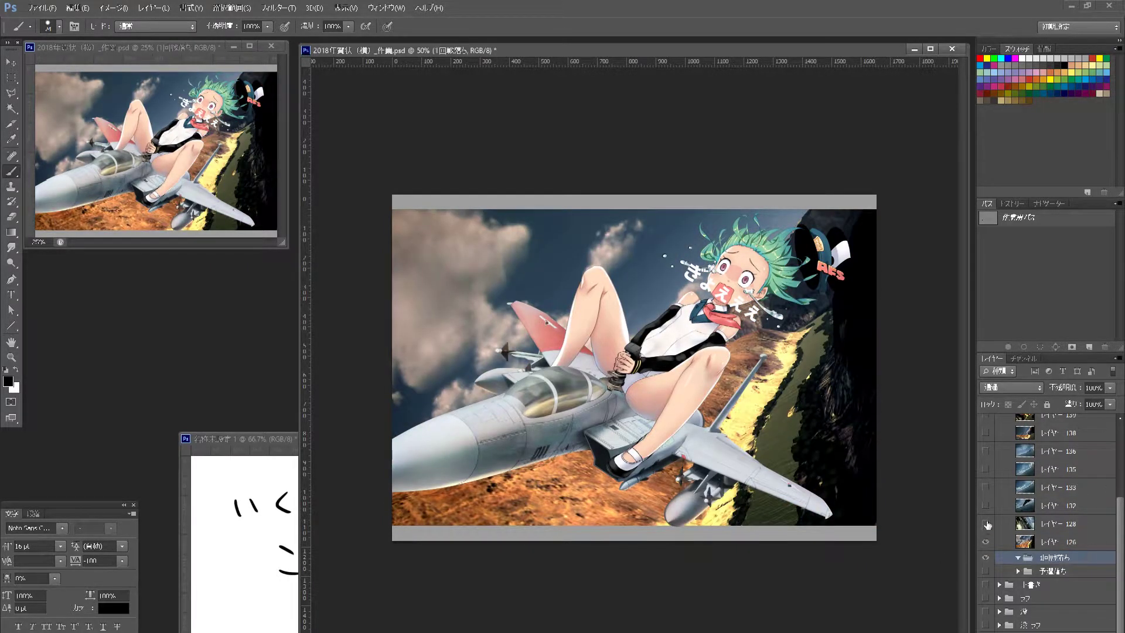
click(1049, 541)
- Enlarge the desert and city backgrounds to fill the card
scroll(1062, 455, up, 3)
click(75, 155)
key(ctrl+t)
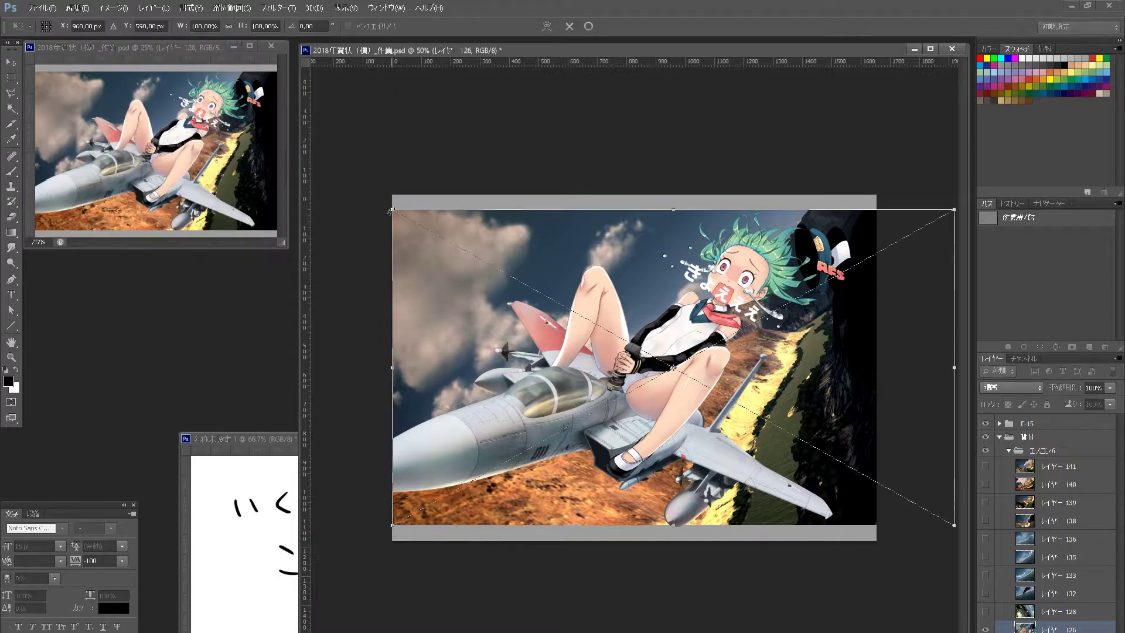
drag(392, 209, 368, 198)
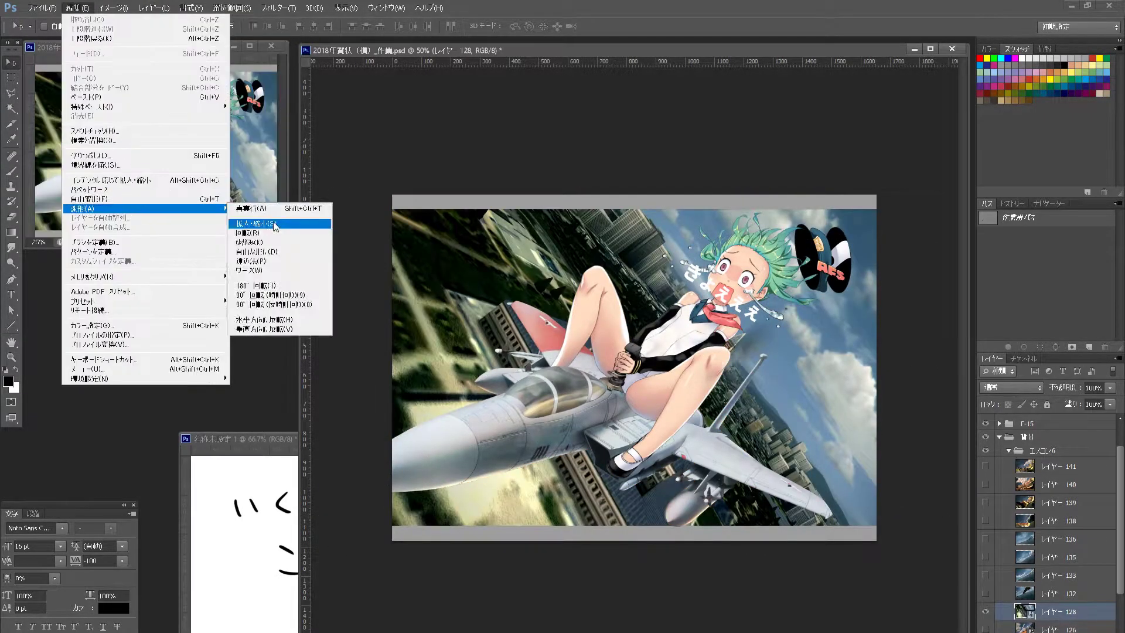
click(258, 223)
drag(809, 413, 785, 412)
key(Return)
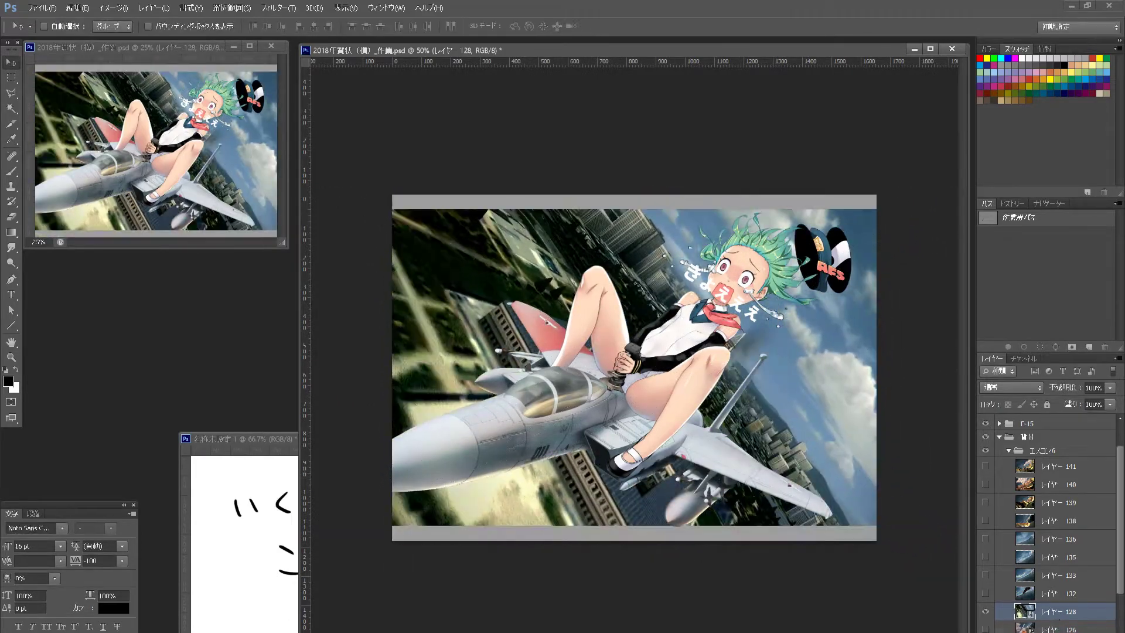
- Show the bridge-and-sea photo and shift it right on the card
click(1055, 594)
click(154, 8)
click(258, 223)
drag(844, 427, 773, 428)
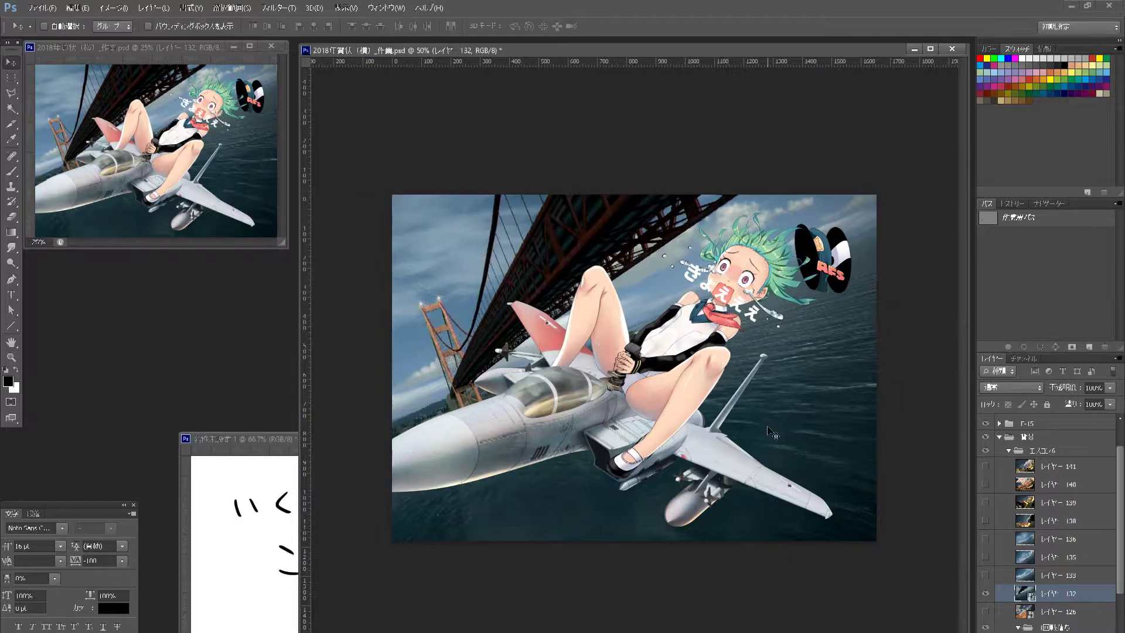
drag(509, 404, 682, 403)
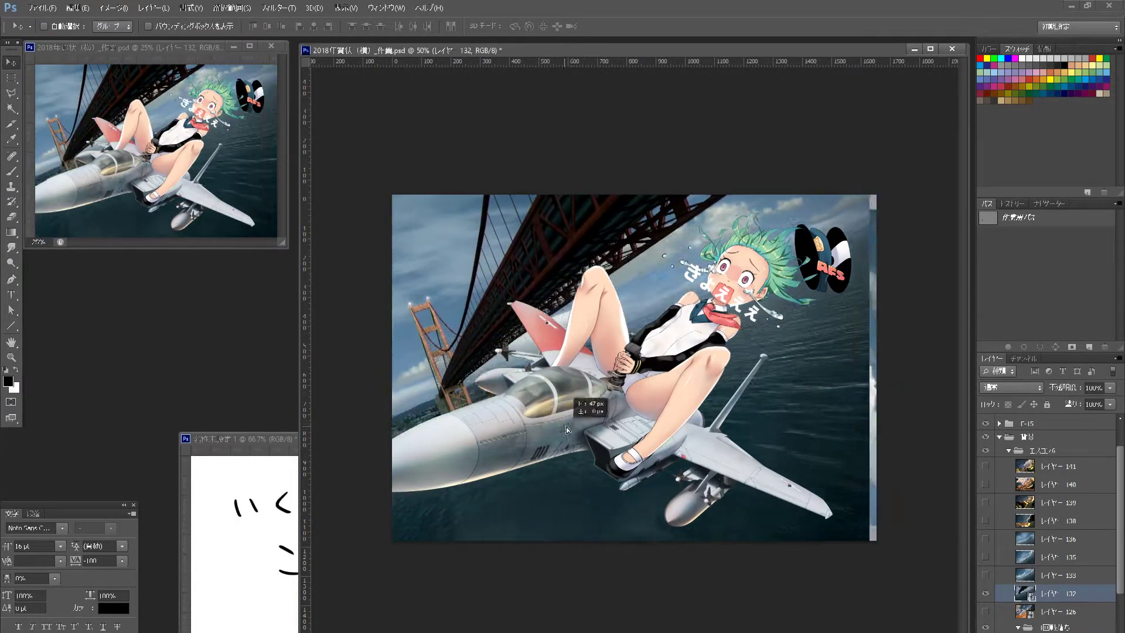
- Swap to the second bridge-and-sea photo and transform it
click(987, 594)
click(986, 576)
click(1055, 576)
click(153, 8)
click(176, 213)
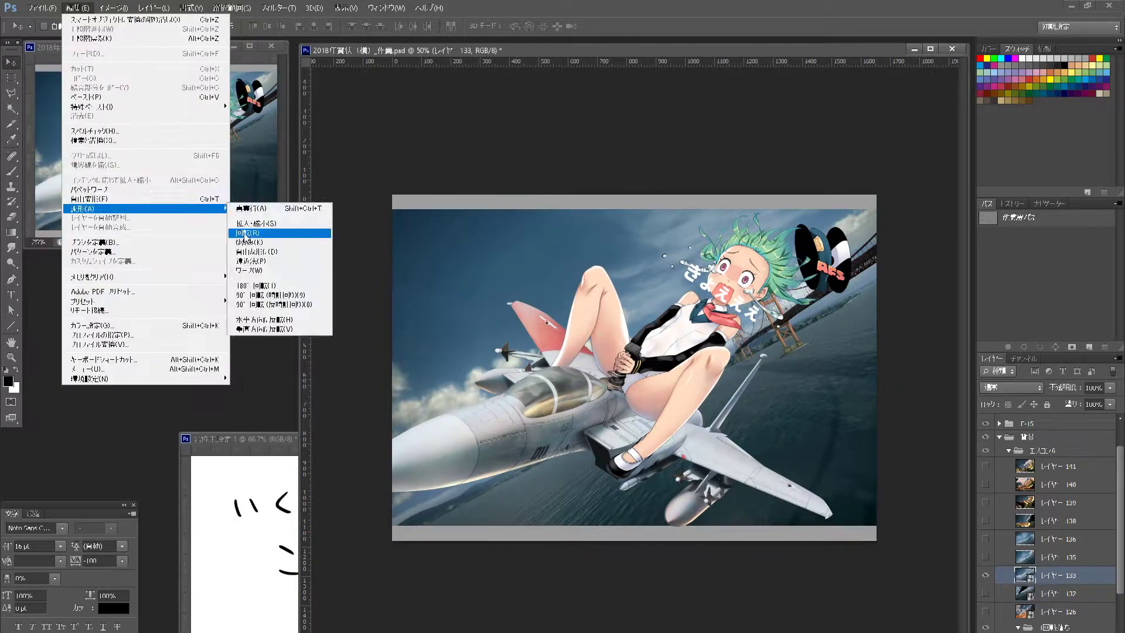
click(311, 223)
key(Return)
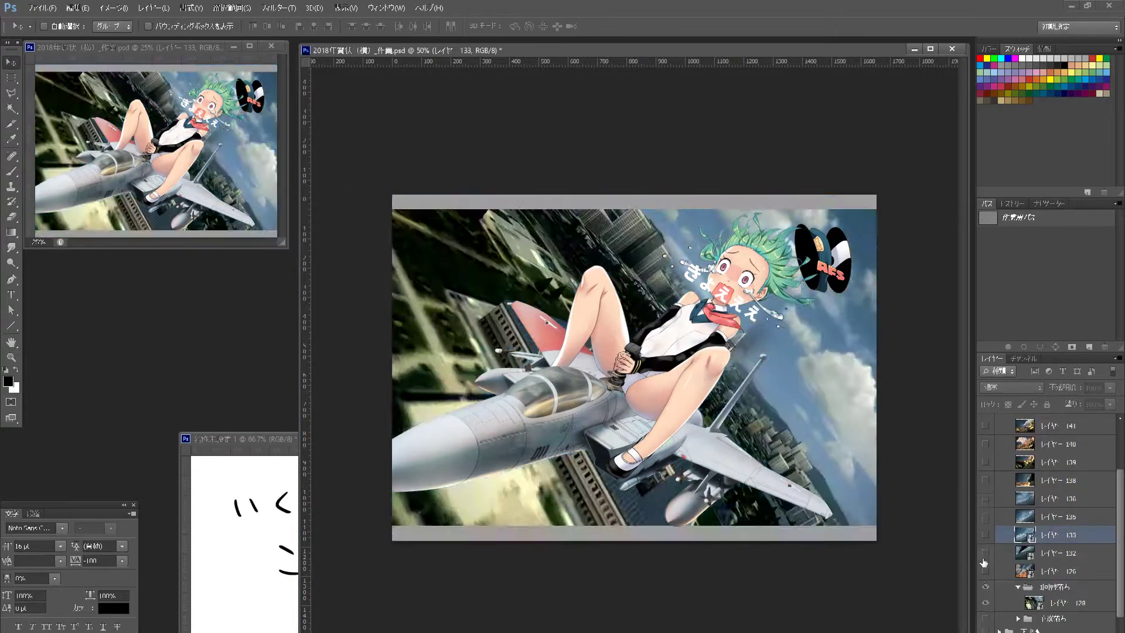
- Scale the sky-and-sea photo and the stormy bridge photo
click(986, 517)
click(1055, 517)
click(154, 8)
click(176, 214)
key(ctrl+t)
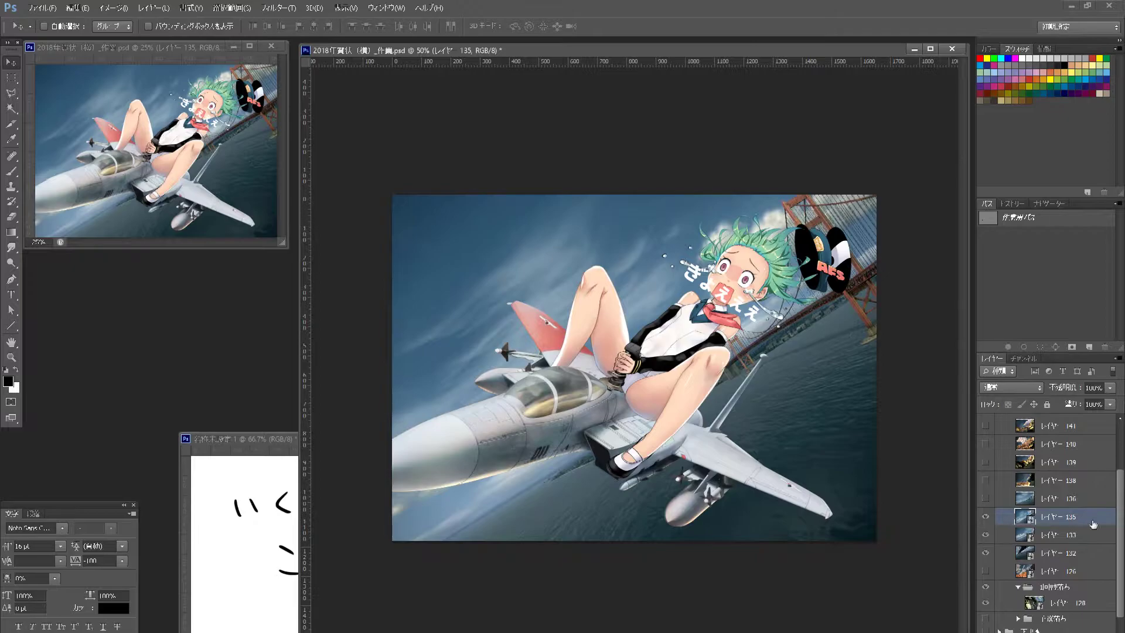
click(153, 7)
click(176, 213)
click(311, 223)
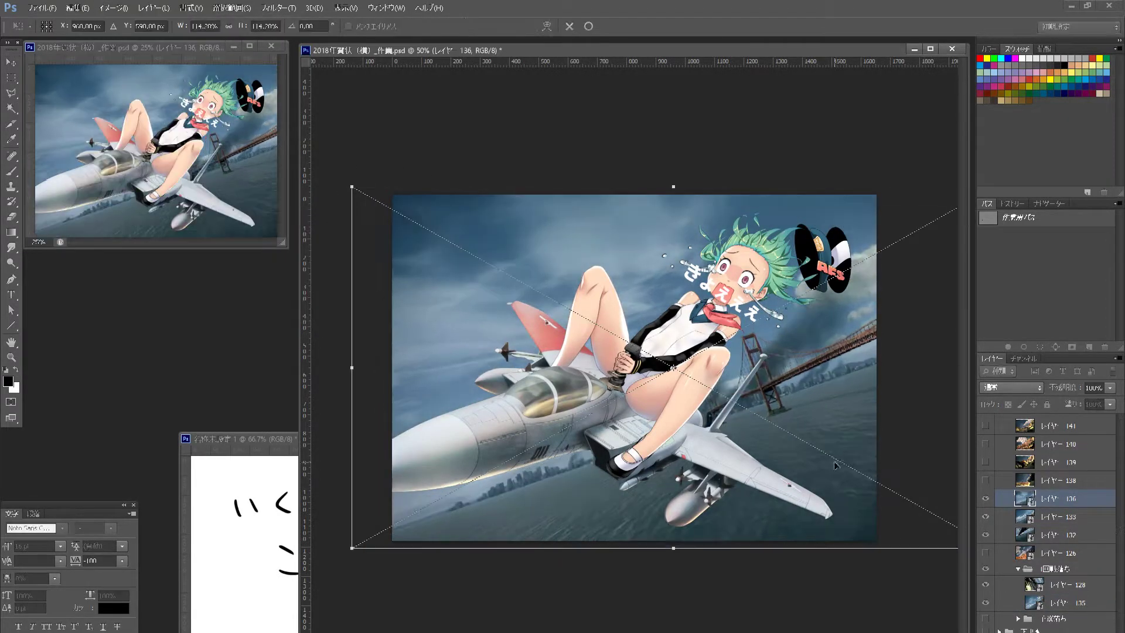
- Show the fiery canyon photo and shift it left
click(987, 480)
click(1055, 480)
click(154, 7)
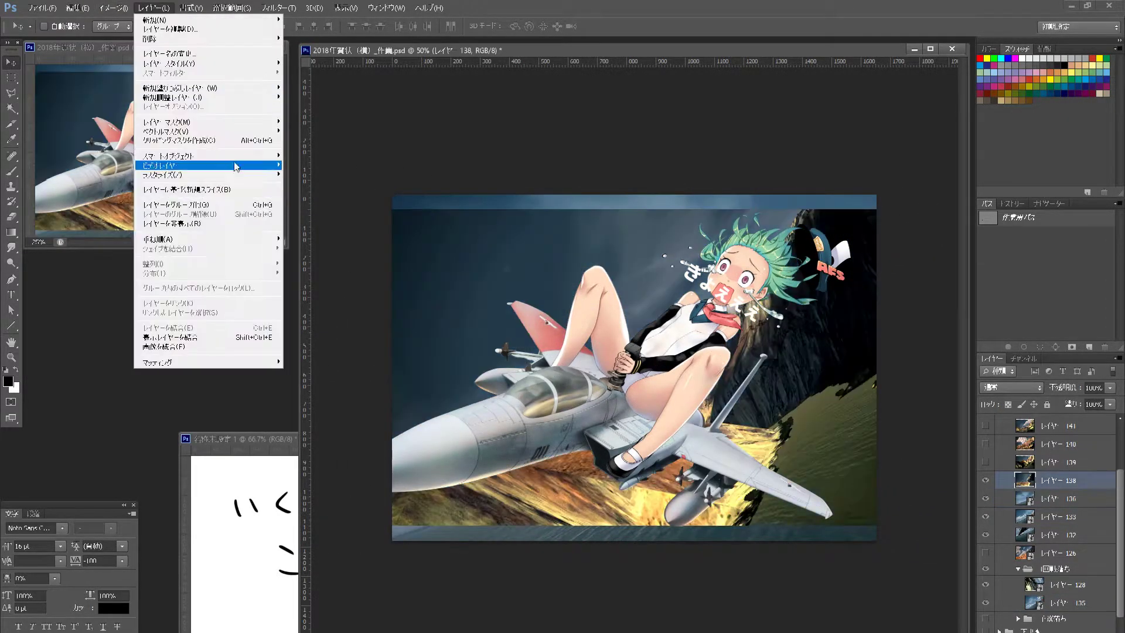
drag(823, 447, 743, 458)
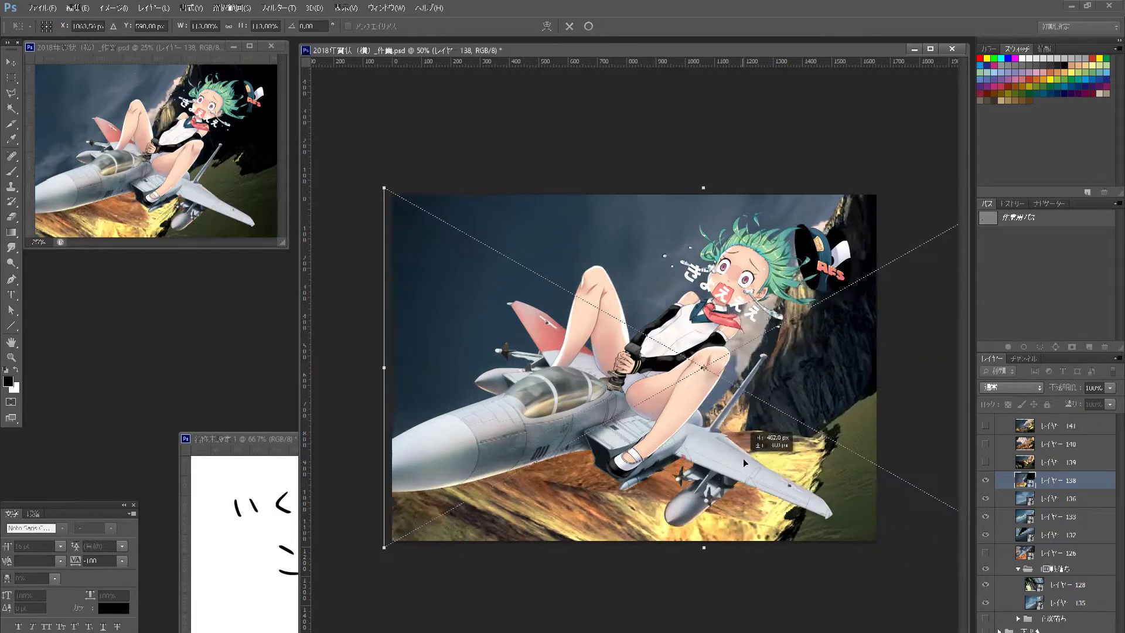
- Show, scale and reposition the green valley photo
drag(1022, 566, 1034, 612)
click(987, 463)
click(1055, 463)
click(153, 8)
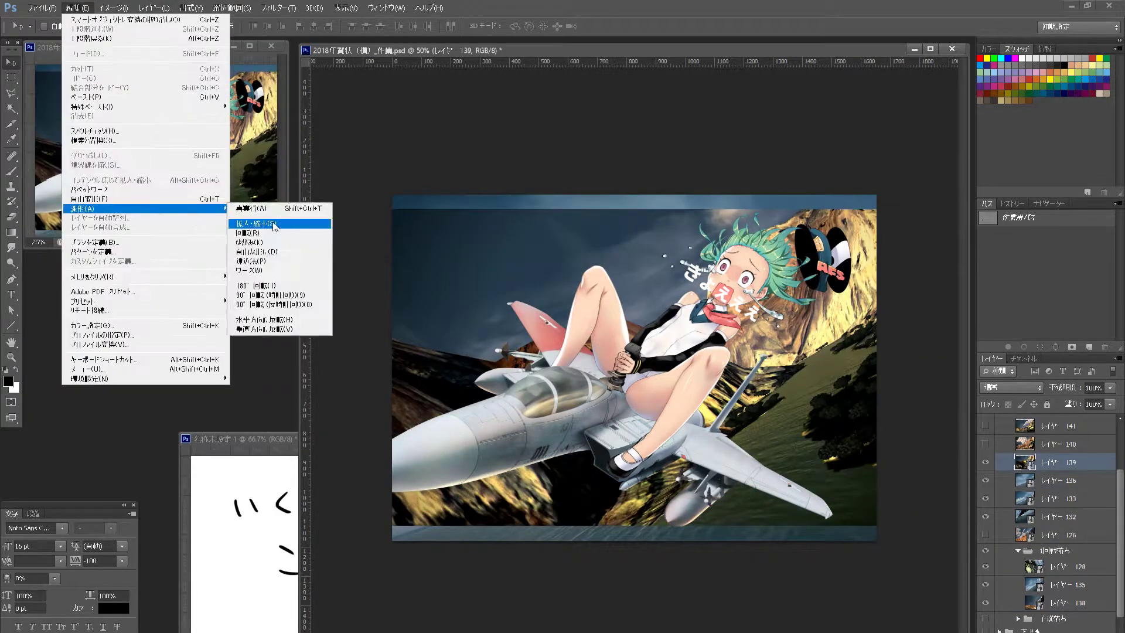
click(276, 227)
drag(684, 392, 727, 391)
key(Return)
- Enlarge the cloudy canyon photo to about 114% and shift it into place
click(987, 444)
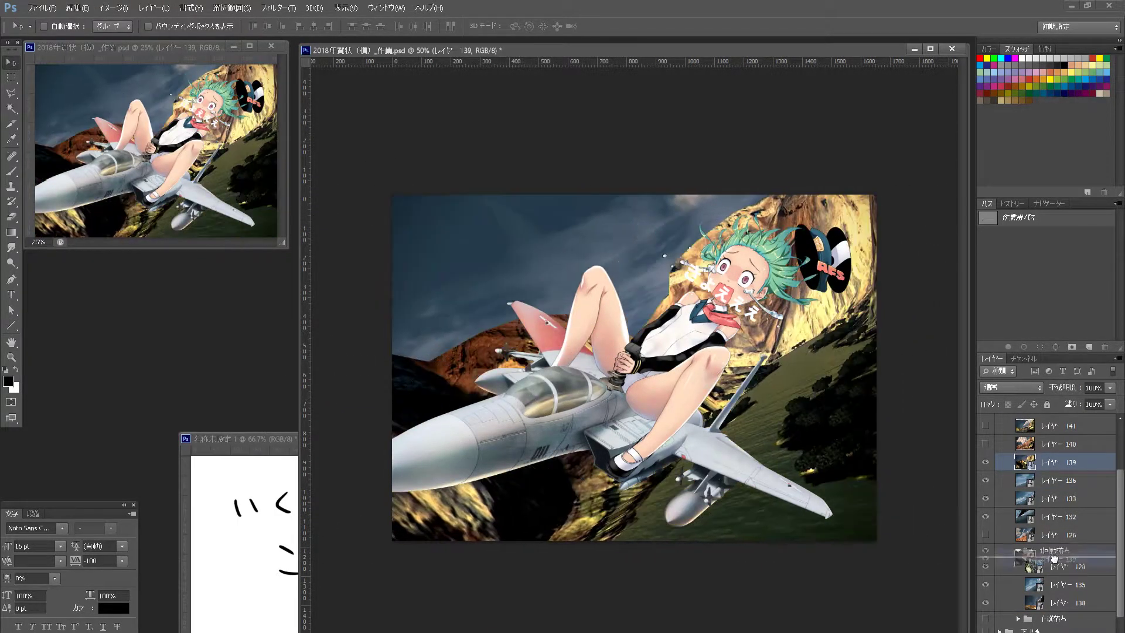
click(1055, 444)
click(154, 8)
click(201, 170)
drag(397, 215, 354, 189)
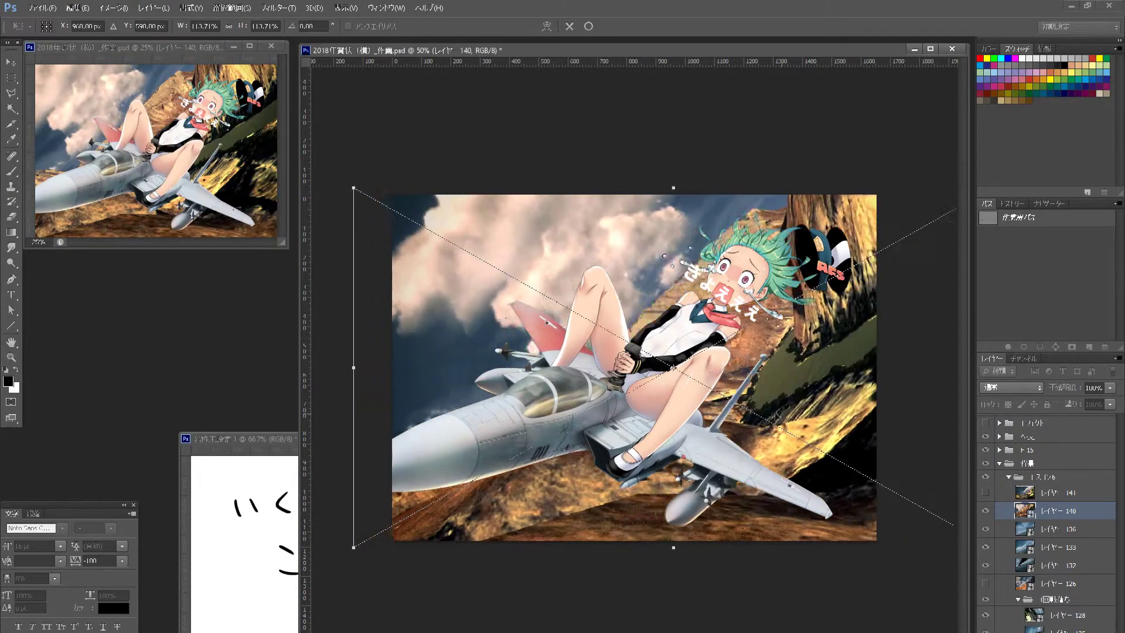
mouse_move(752, 436)
mouse_down()
mouse_move(803, 420)
mouse_move(722, 462)
mouse_up()
- Hide the cloudy canyon and transform the dark-sky canyon photo
click(986, 511)
click(987, 492)
click(1055, 492)
click(78, 8)
click(89, 199)
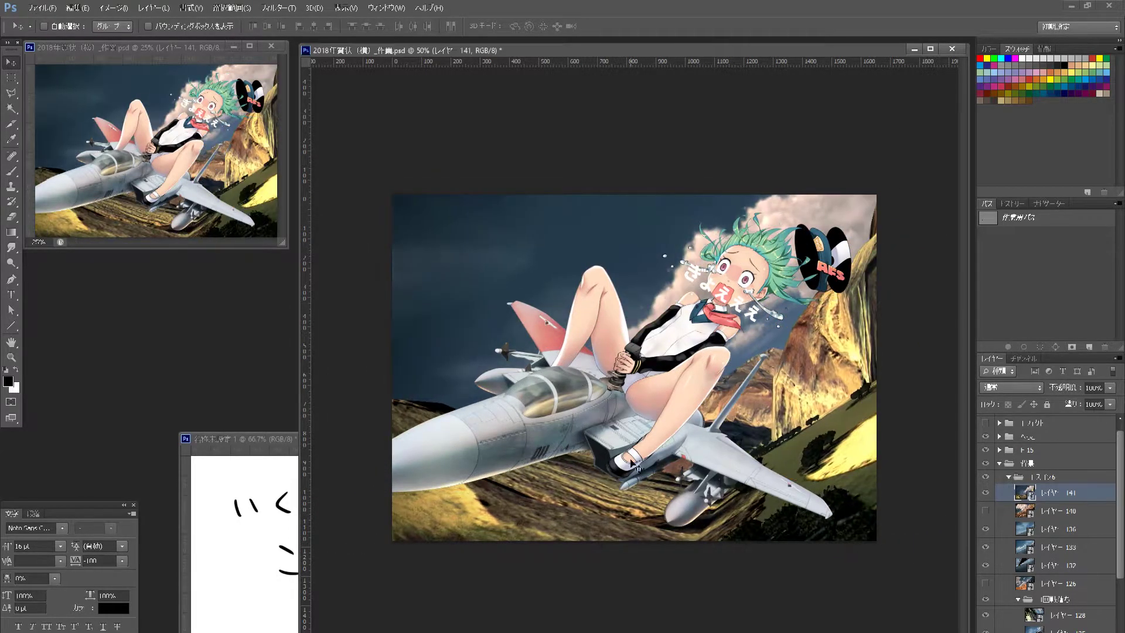
- Group the bridge-and-sea photo, reorder backgrounds, and hide photos to reveal the desert
drag(987, 494, 986, 547)
click(986, 583)
drag(1049, 564, 1057, 599)
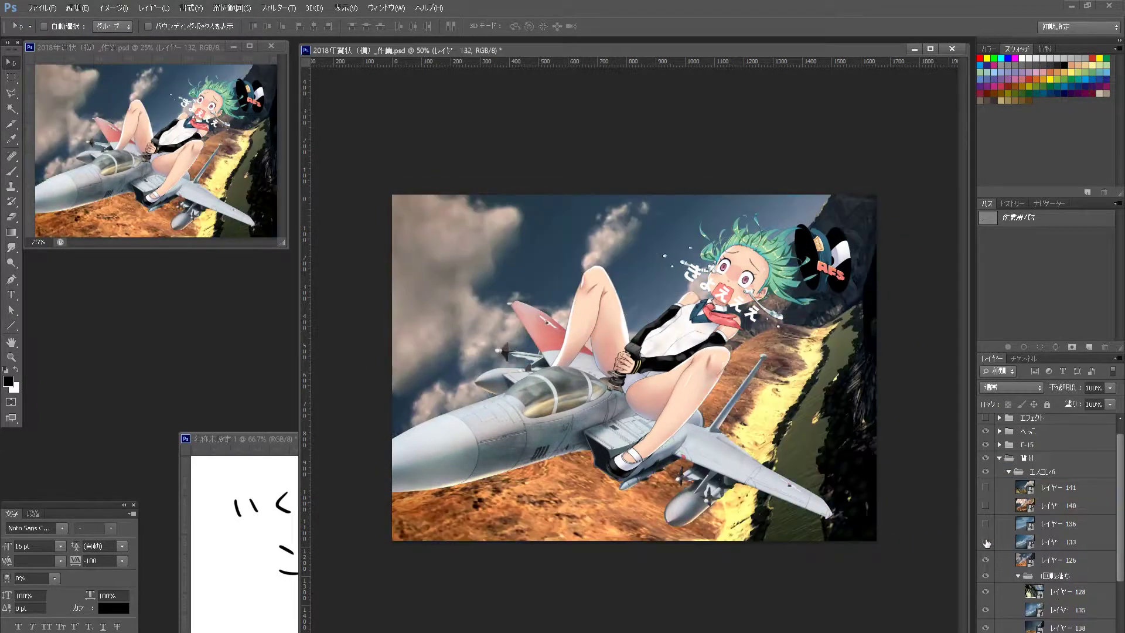
mouse_move(985, 547)
mouse_down()
mouse_move(987, 490)
mouse_move(987, 524)
mouse_up()
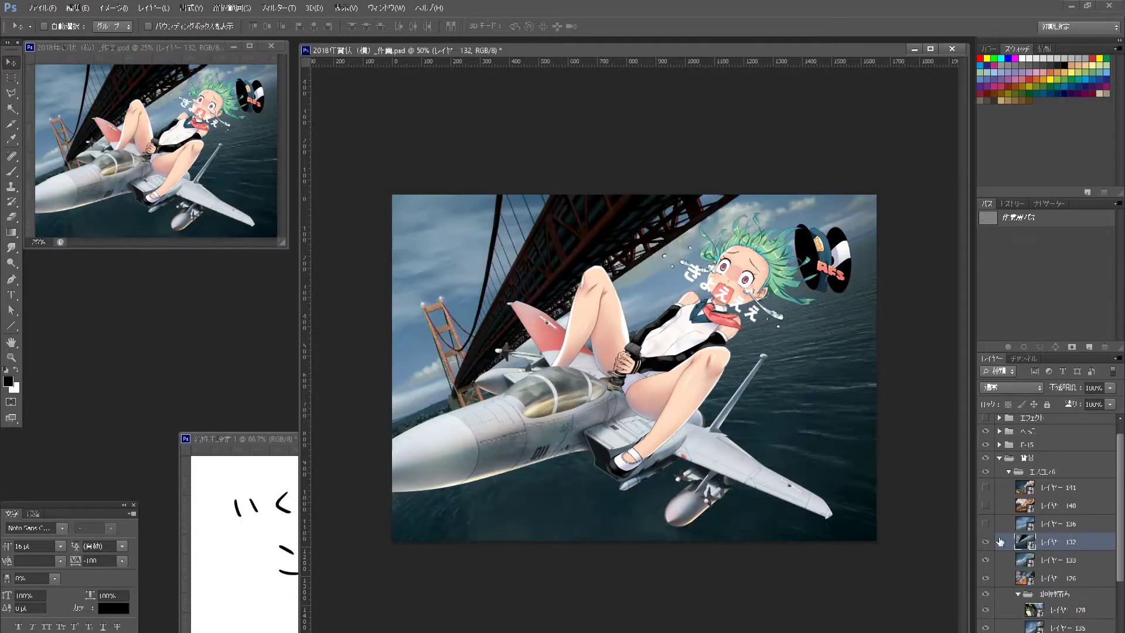
click(986, 547)
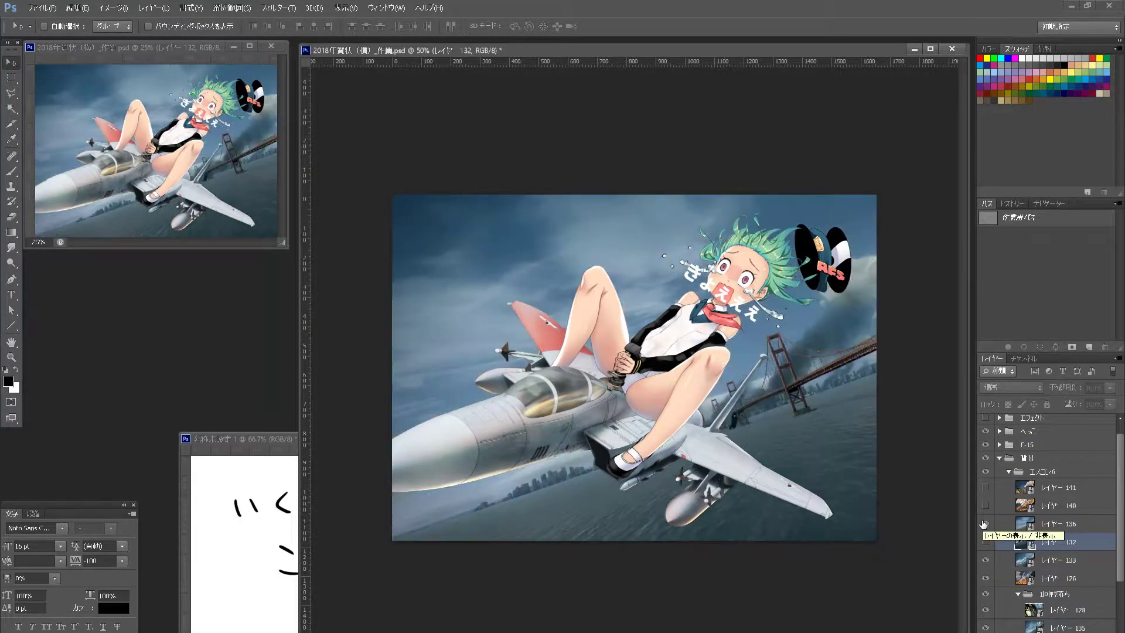
drag(987, 505, 988, 488)
click(988, 488)
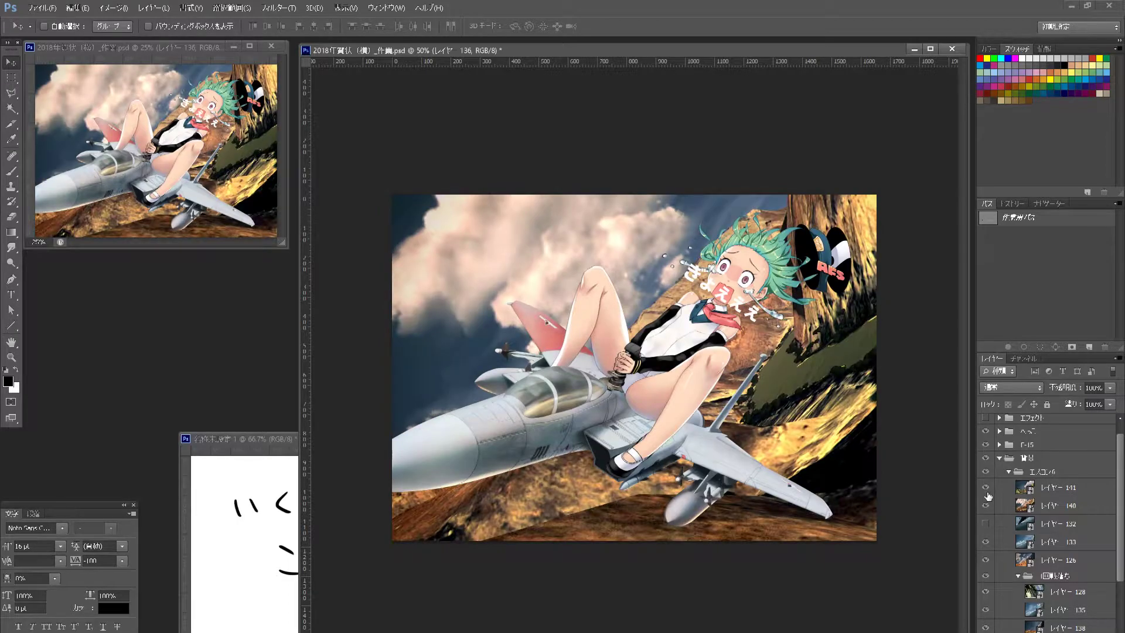
click(987, 487)
click(987, 542)
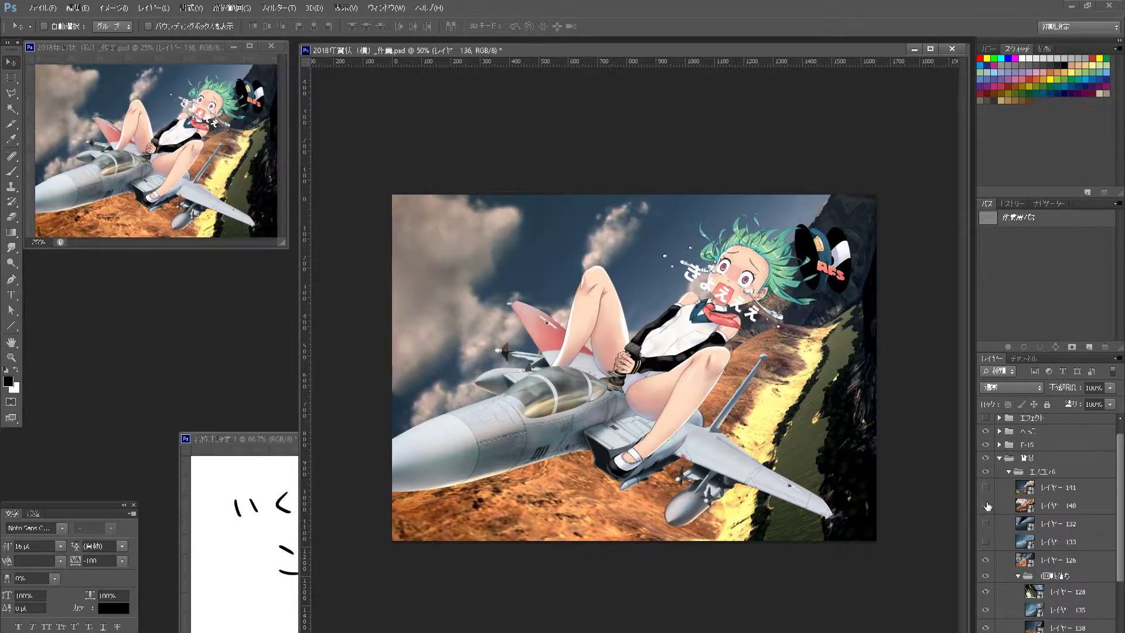
- Open the desert background layer for separate editing
right_click(1043, 547)
click(1003, 516)
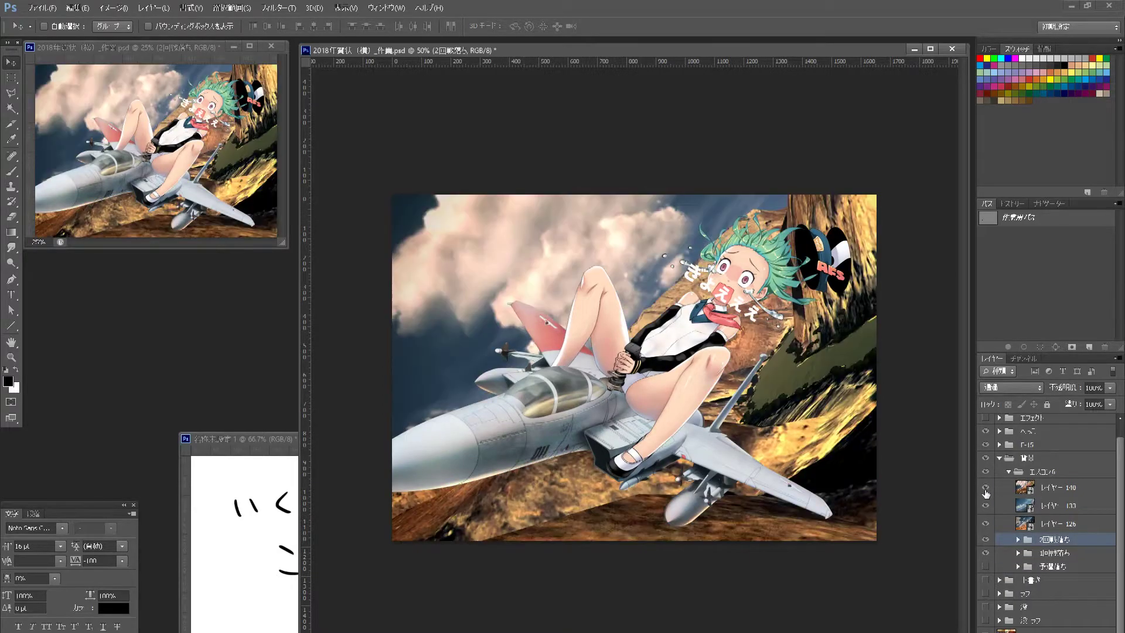
double_click(1024, 523)
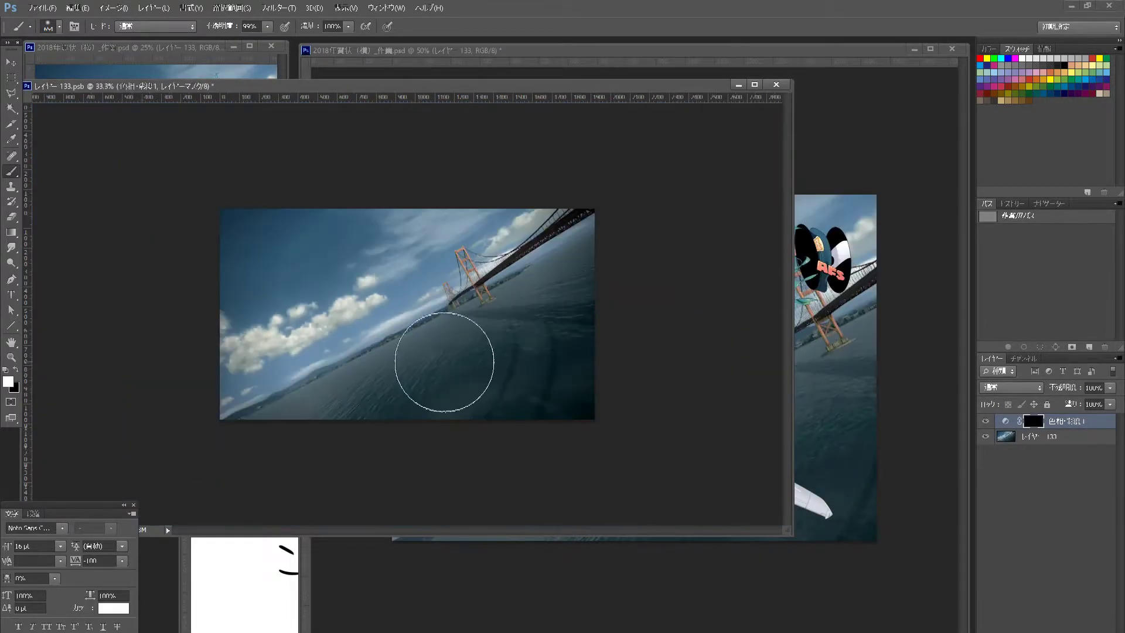
- Paint the adjustment mask to darken the sea's right side, then close the separate canyon photo
drag(444, 362, 602, 352)
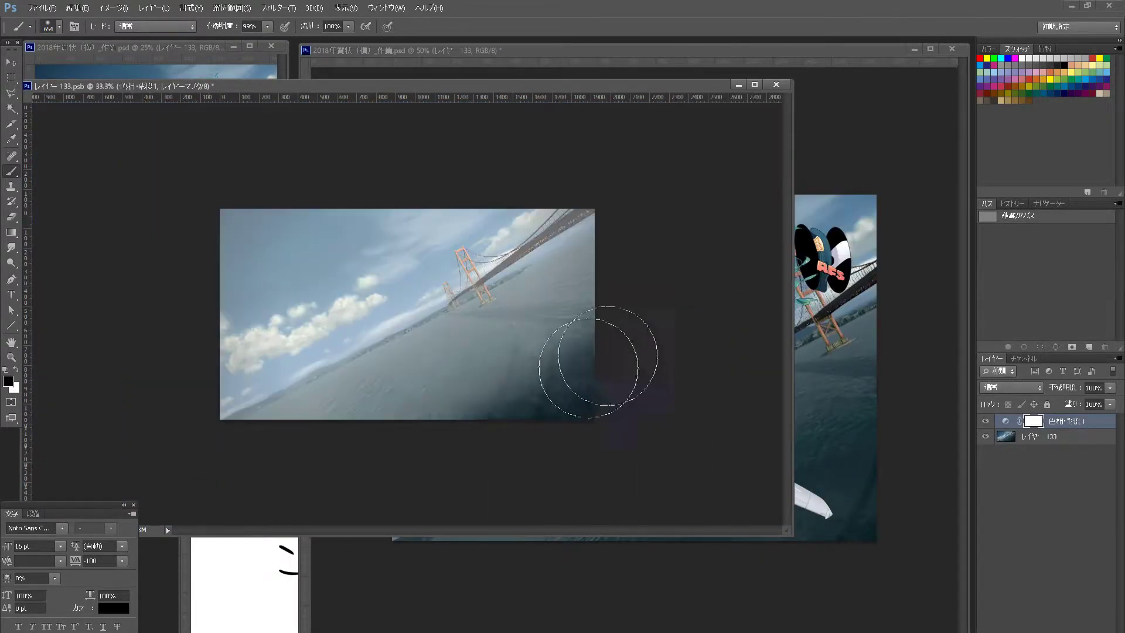
key(x)
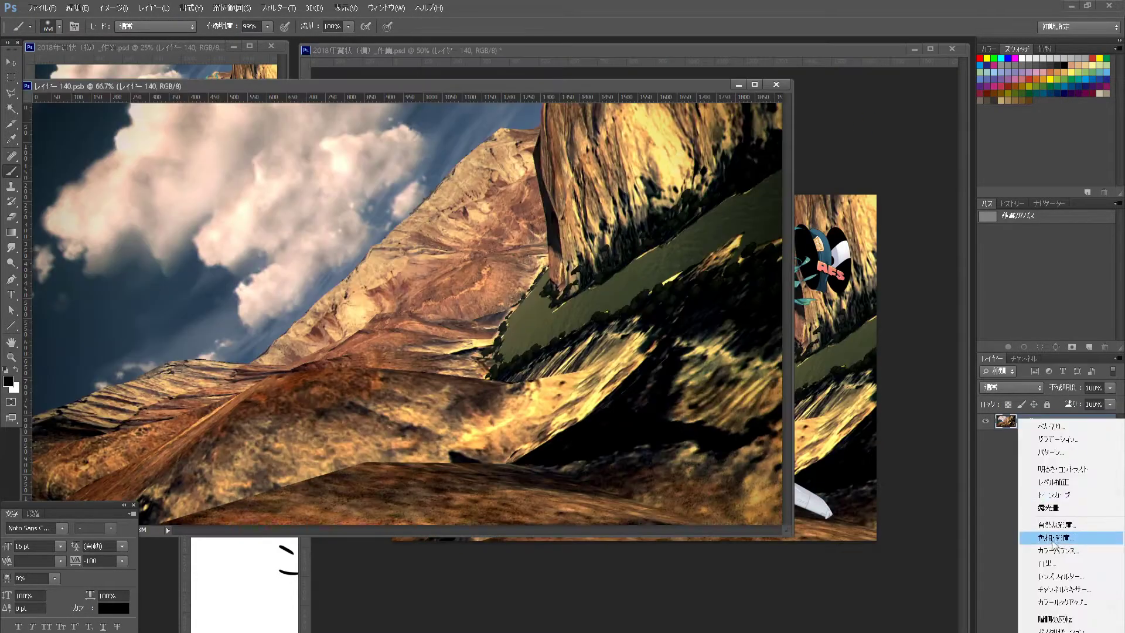
click(1053, 538)
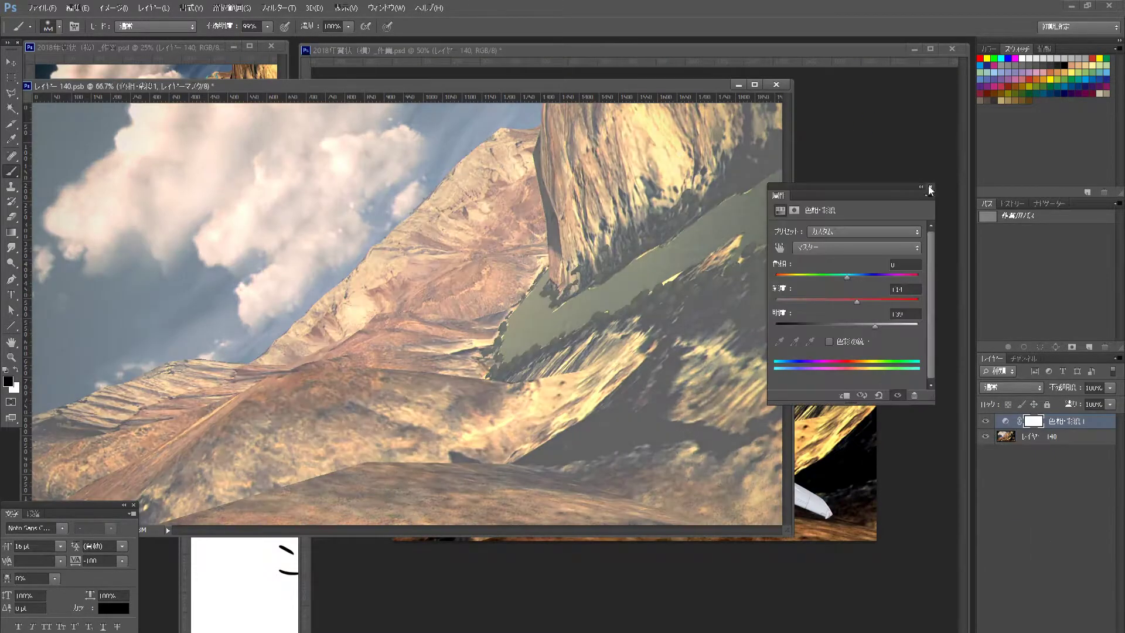
click(777, 84)
- Delete the cloudy canyon photo layer and leave the bridge-and-sea background visible
click(984, 544)
key(Delete)
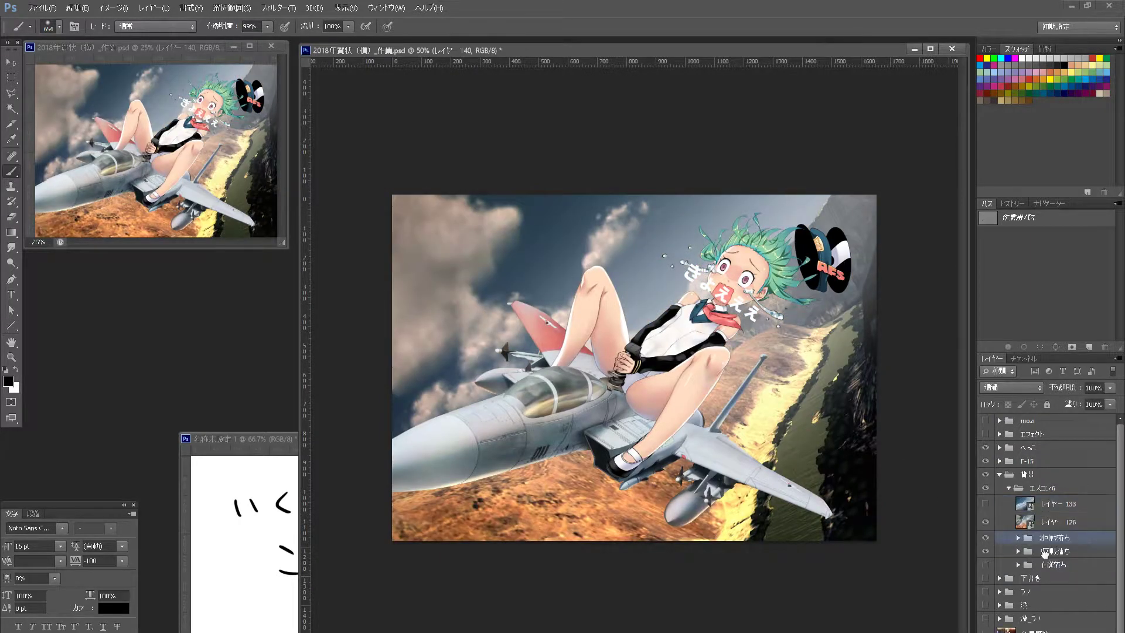
click(986, 505)
click(986, 506)
click(985, 506)
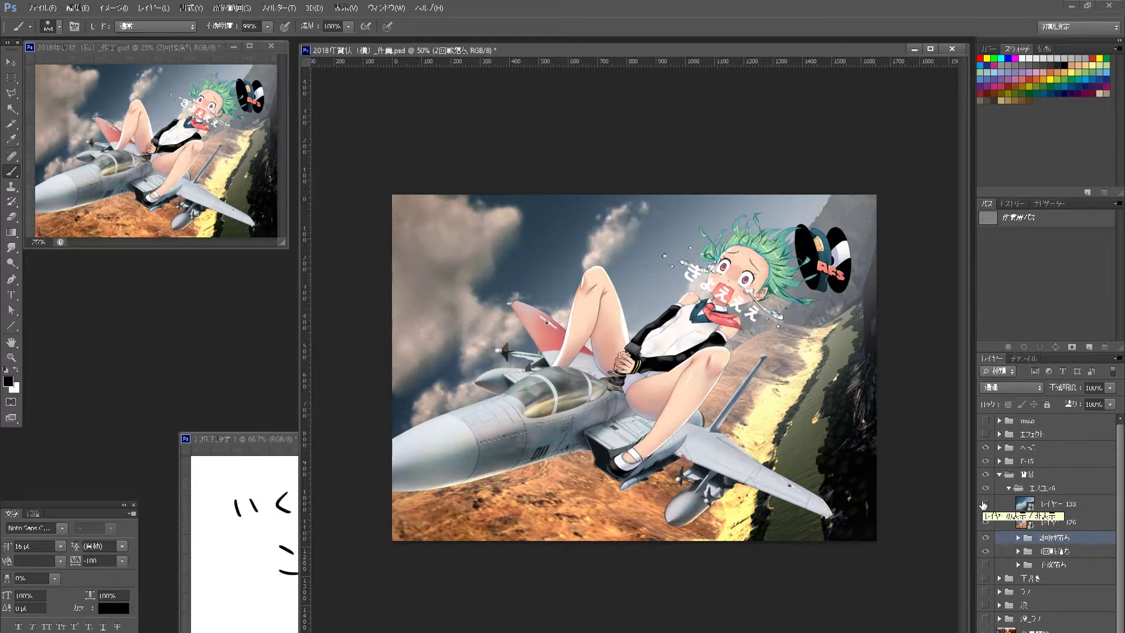
click(984, 505)
click(987, 503)
click(986, 504)
click(986, 504)
- Add a new layer named ミサイル (misairu) and hide the sea photo
click(1089, 347)
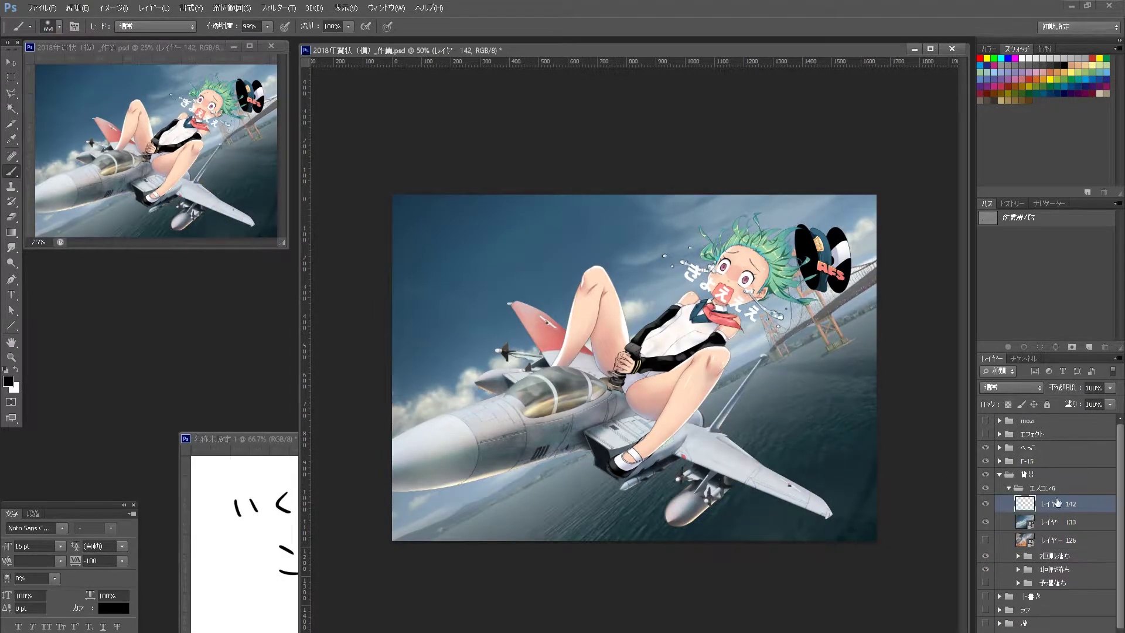
double_click(1049, 489)
text(misairu)
key(Return)
click(986, 522)
- Extend the white smoke trail up-right and repaint the missile's black streak into a taper
right_click(608, 294)
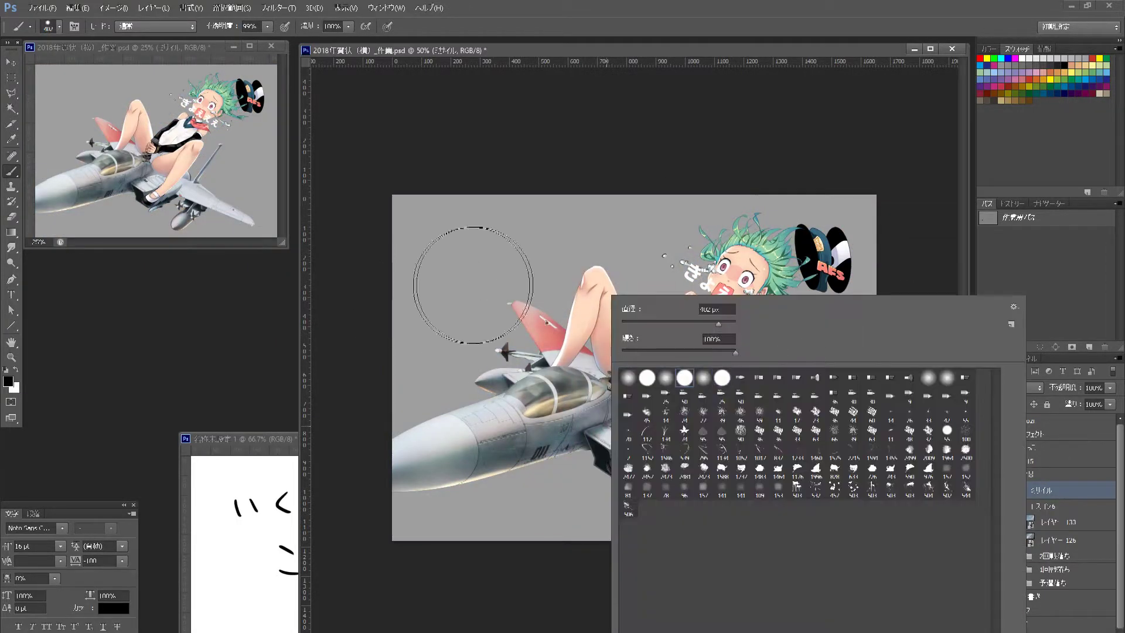
key(Escape)
key(x)
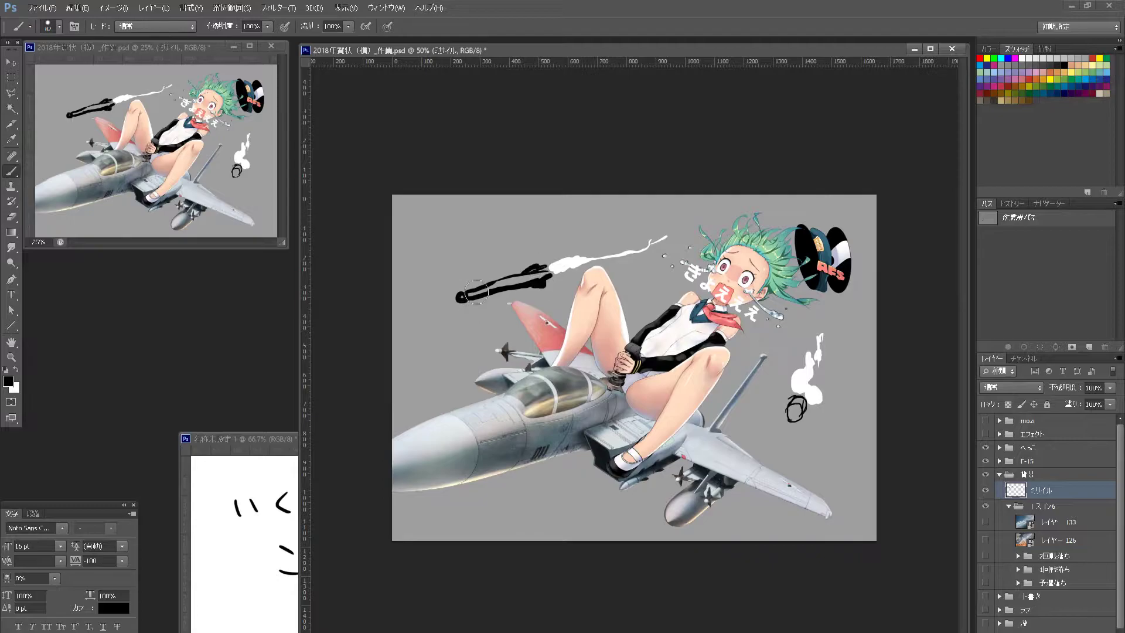
drag(638, 251, 697, 227)
click(985, 522)
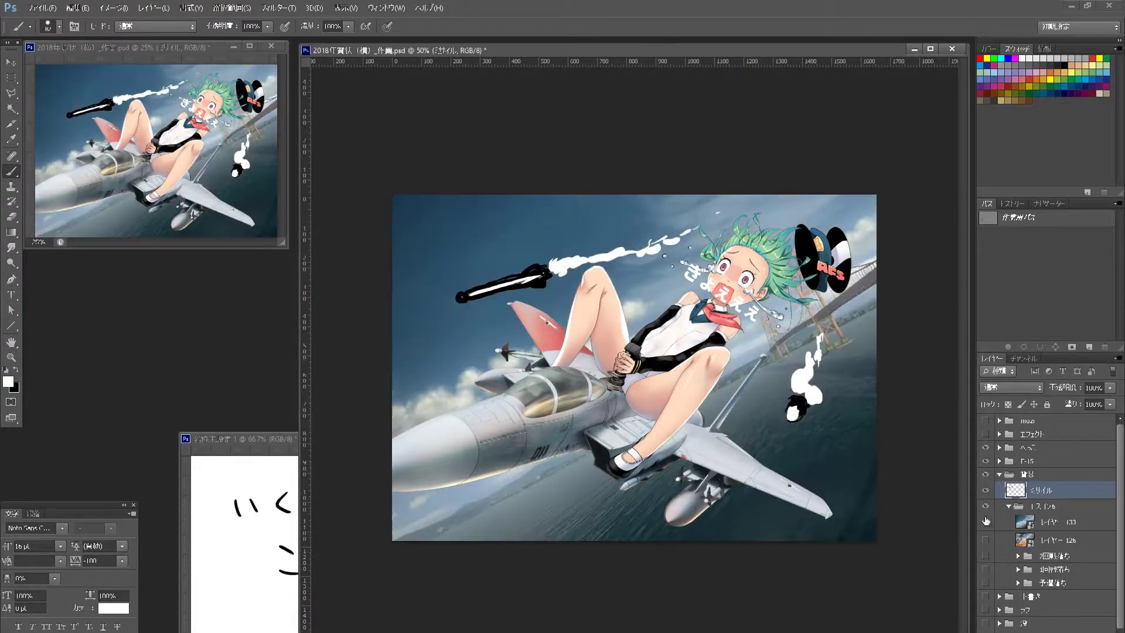
key(x)
drag(545, 271, 463, 286)
key(x)
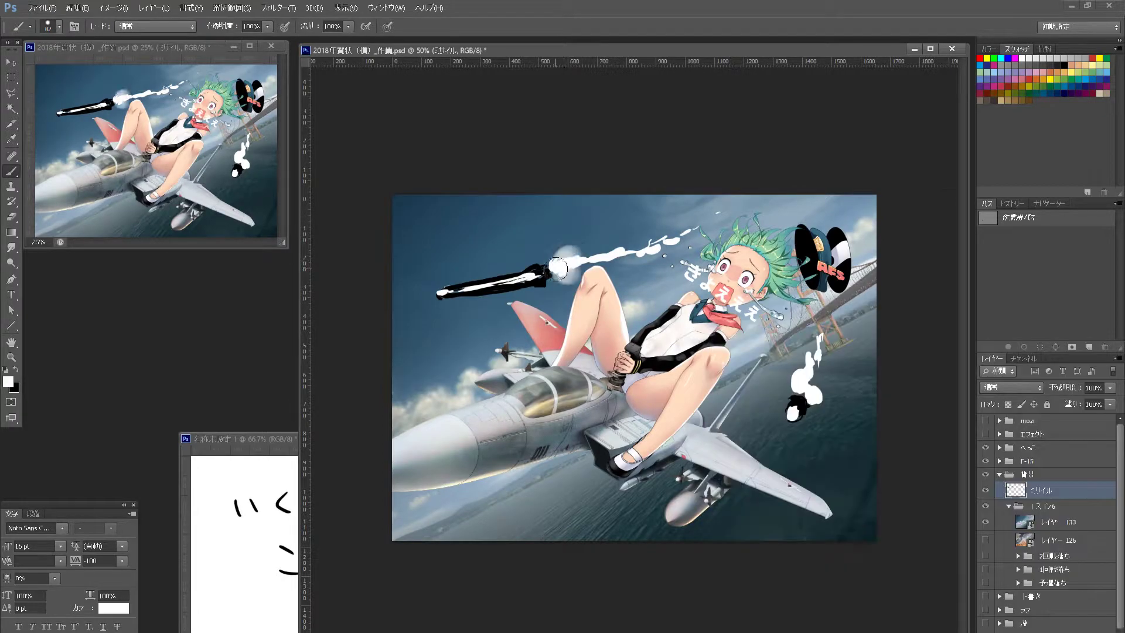
- Dab soft white cloud puffs along the smoke trail and around the bomb
drag(557, 269, 786, 202)
drag(811, 379, 822, 355)
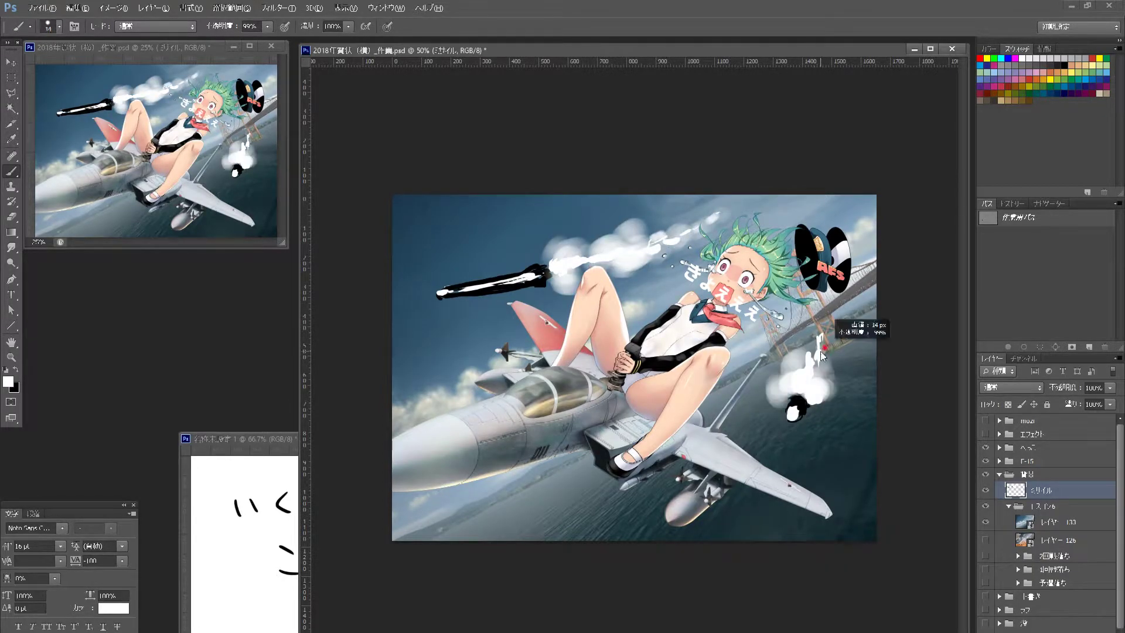
drag(832, 405, 762, 375)
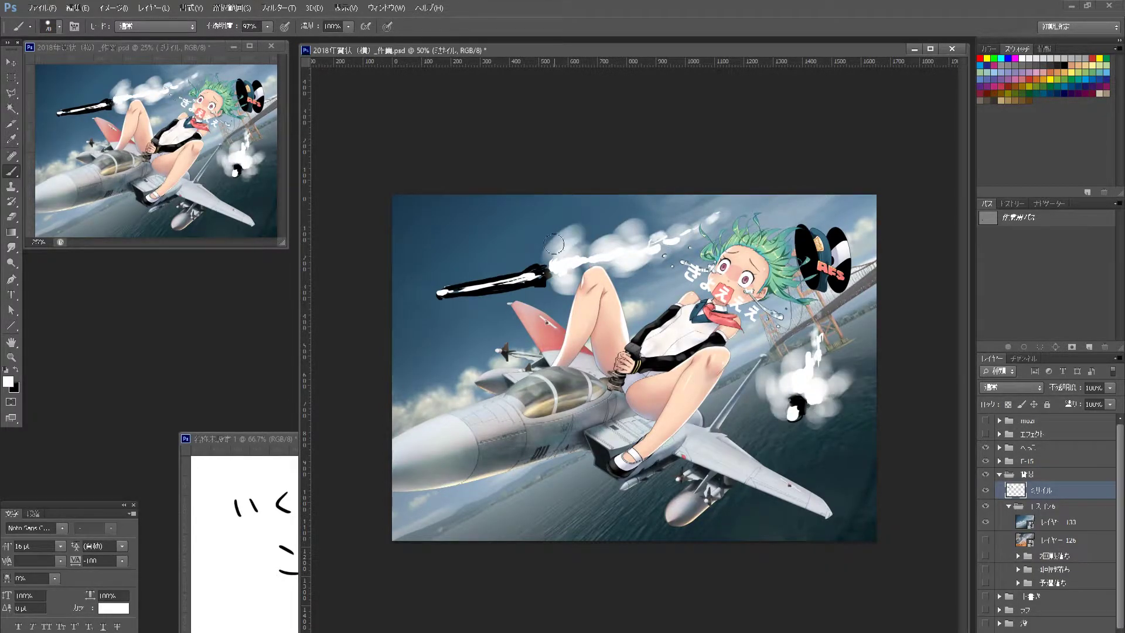
click(985, 540)
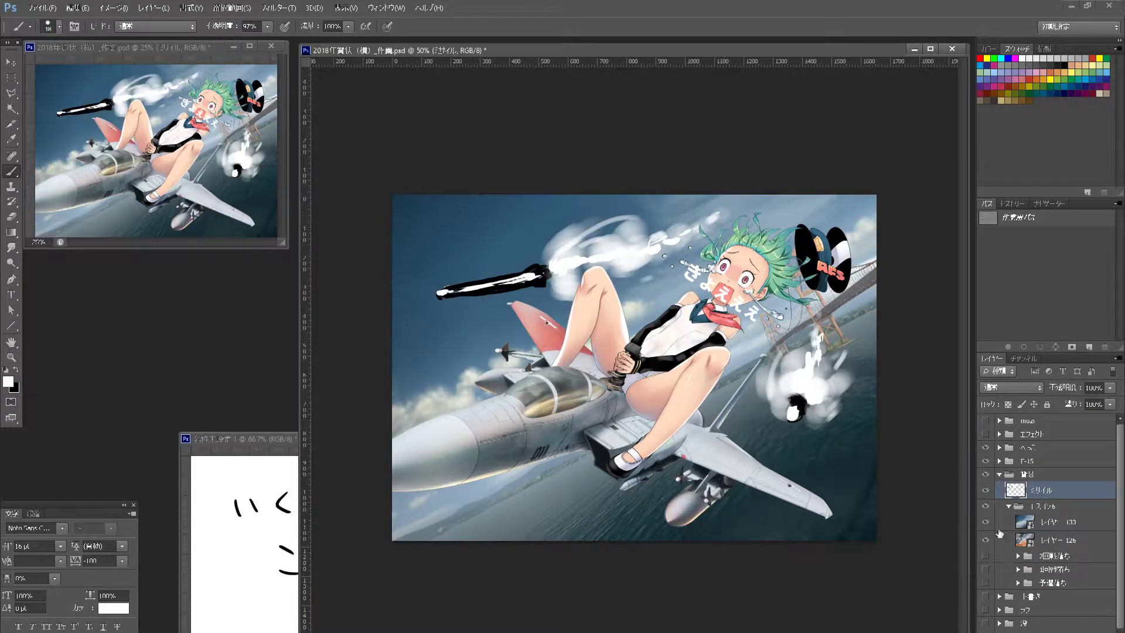
click(986, 522)
- Handwrite a black note about looking up dog pictures on the 手書き文字 canvas
click(253, 441)
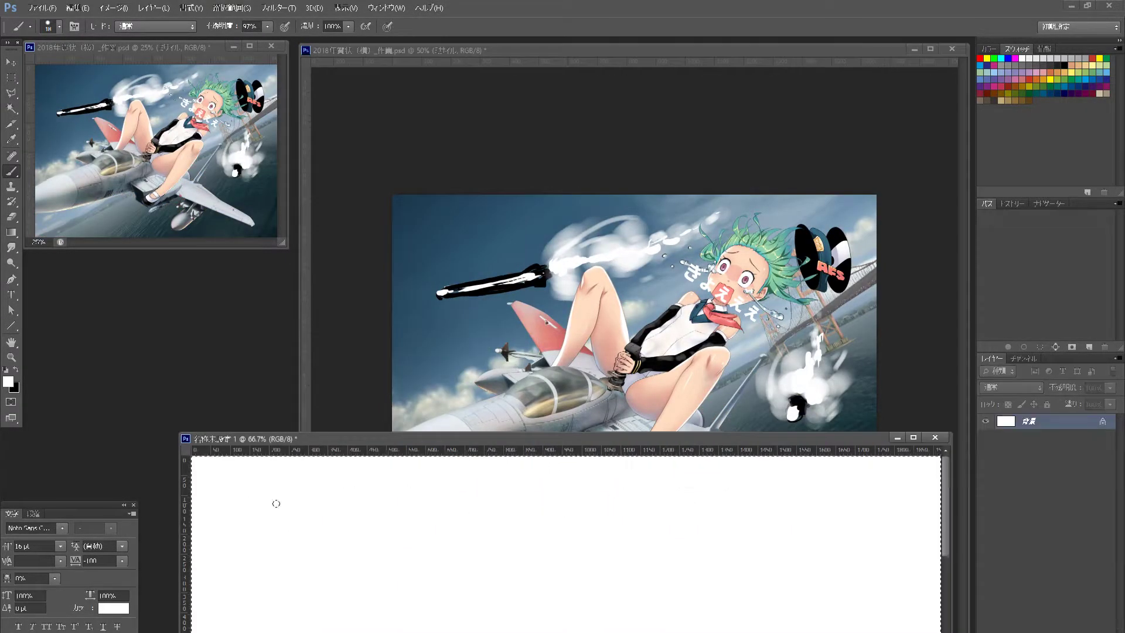
key(x)
drag(234, 483, 235, 534)
drag(513, 481, 542, 482)
drag(516, 501, 539, 519)
drag(553, 470, 554, 511)
drag(557, 470, 592, 511)
drag(595, 498, 636, 511)
drag(653, 485, 678, 484)
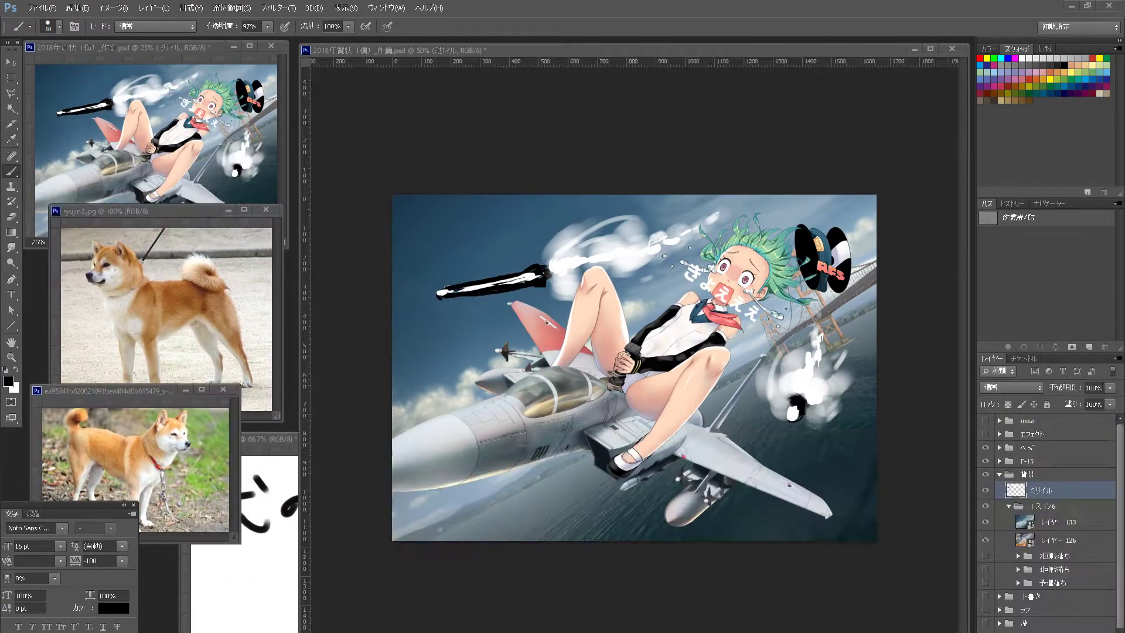
- Create a new layer named 犬 and pick a brush tip for the dog
key(ctrl+shift+alt+n)
key(Return)
scroll(512, 176, up, 1)
scroll(513, 176, up, 1)
right_click(530, 292)
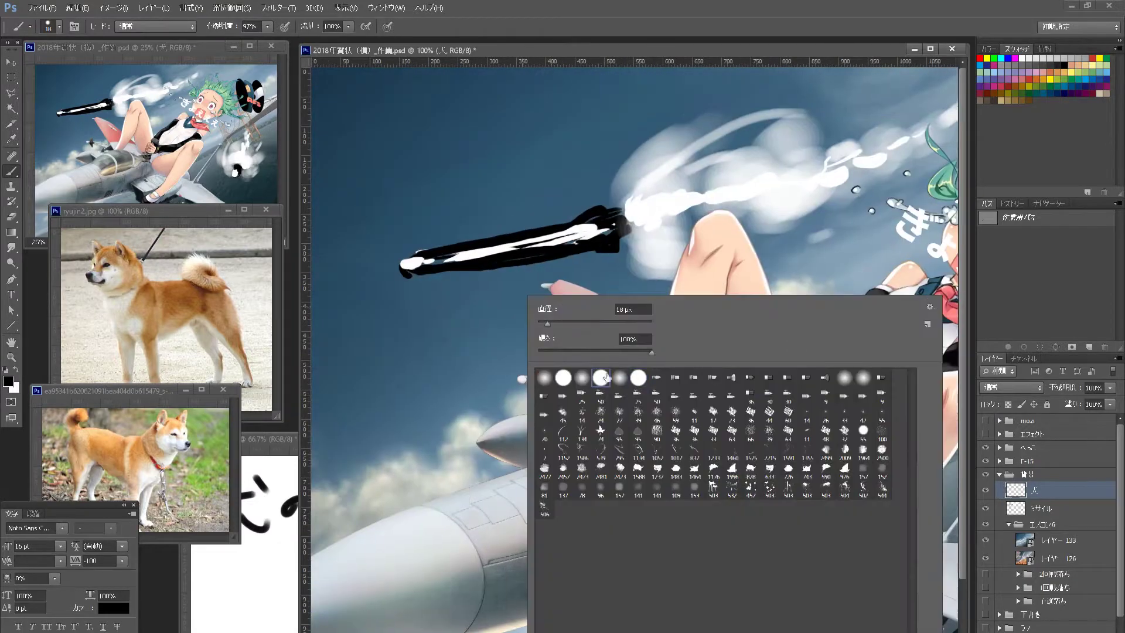
key(Escape)
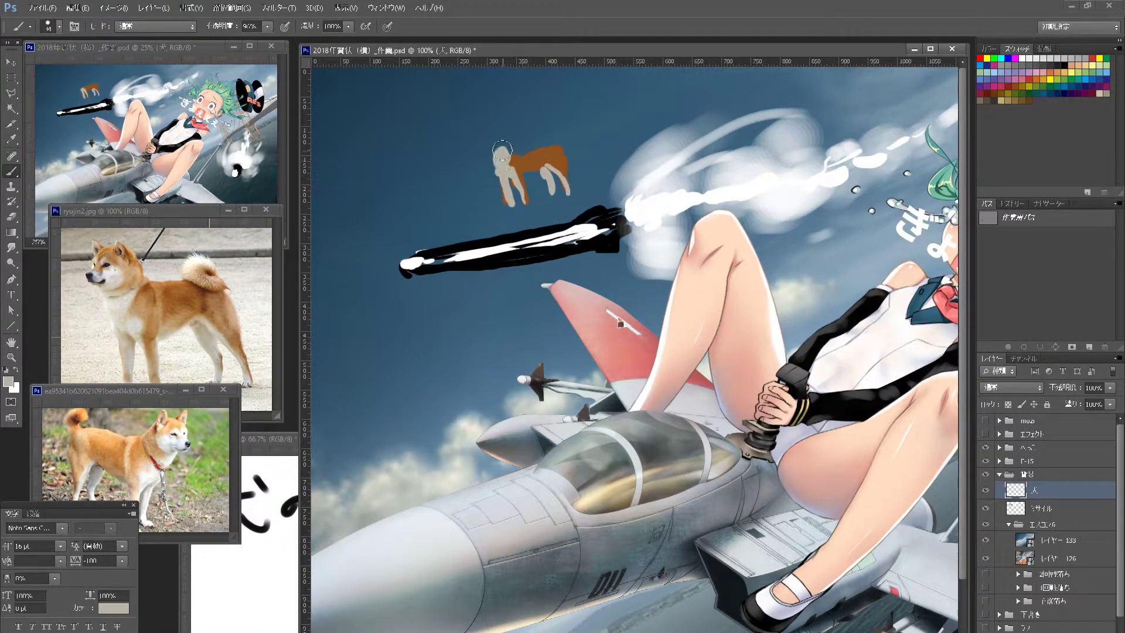
- Sample the Shiba Inu's brown coat colour from the reference photo
scroll(495, 158, up, 2)
alt+click(729, 365)
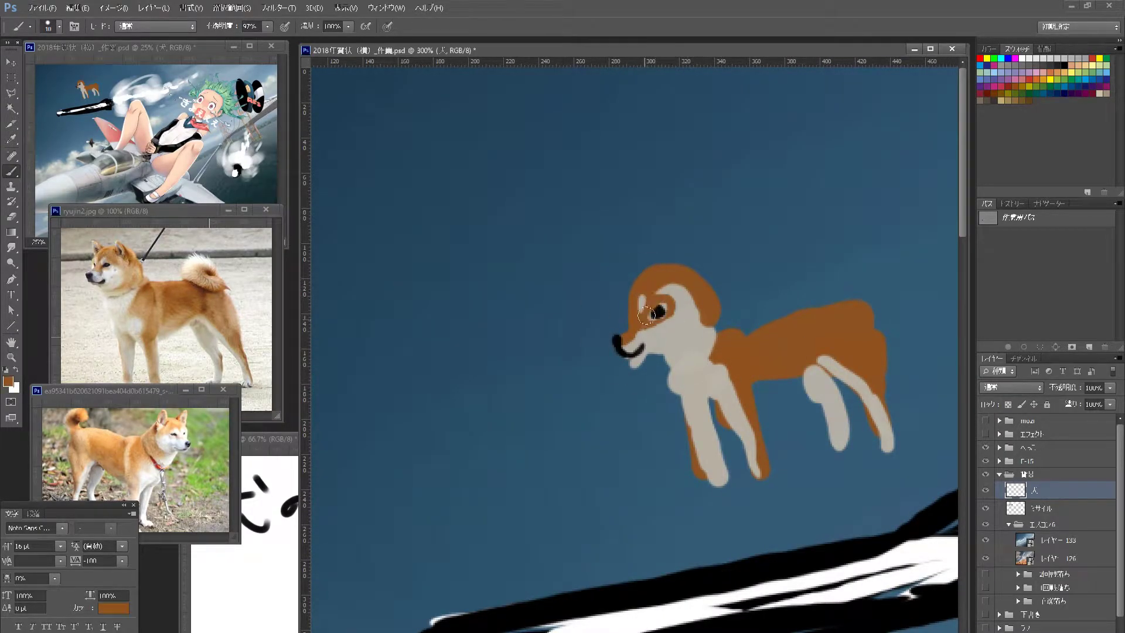
alt+click(672, 268)
scroll(778, 309, right, 2)
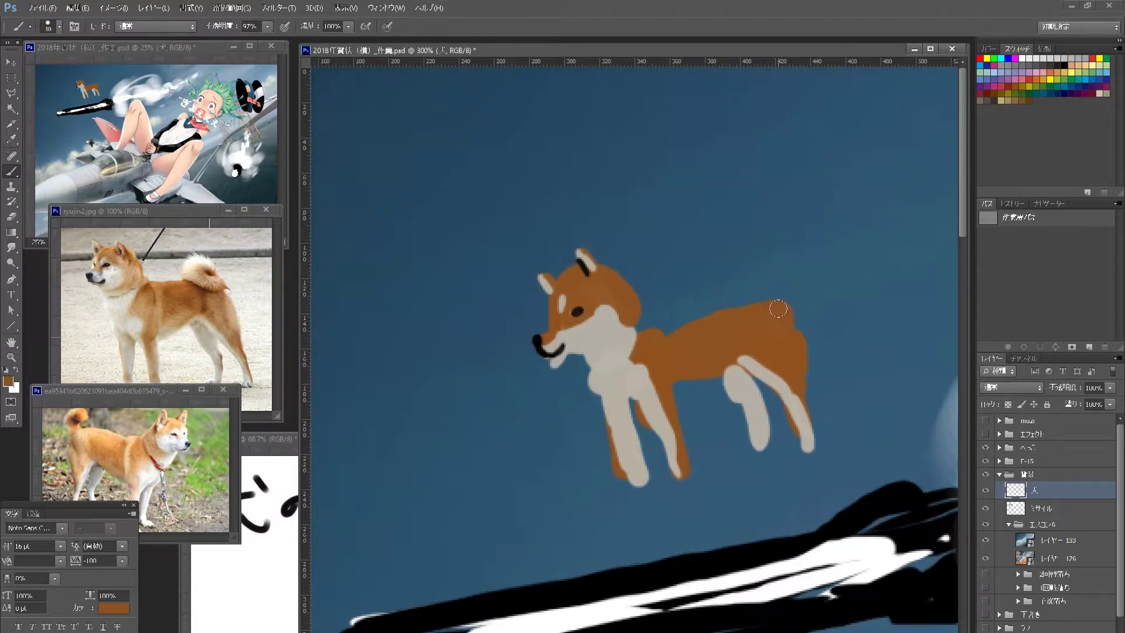
scroll(787, 258, down, 3)
- Paint the dog with white puffs trailing behind it above the missile
drag(545, 287, 586, 411)
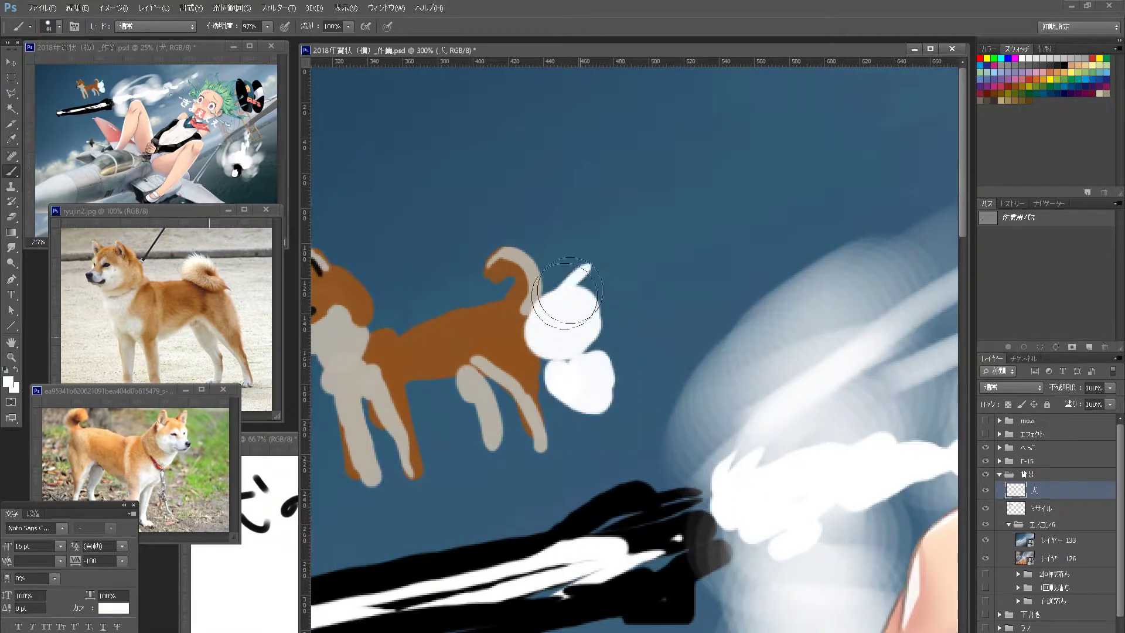
drag(563, 258, 645, 405)
right_click(712, 296)
key(Escape)
scroll(507, 202, down, 3)
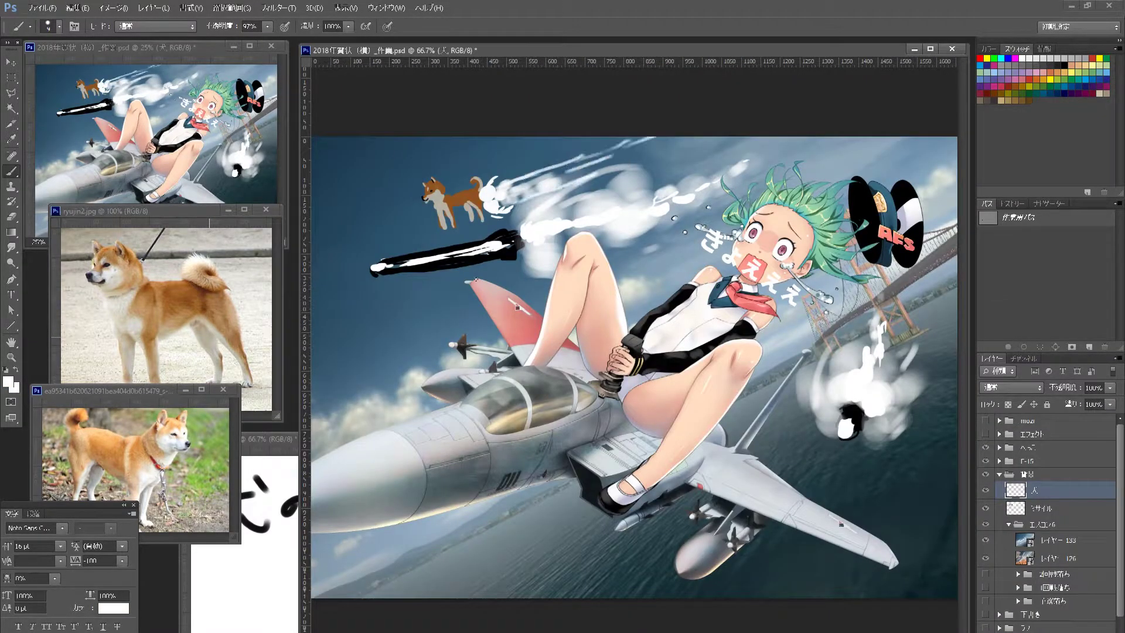
scroll(845, 487, down, 2)
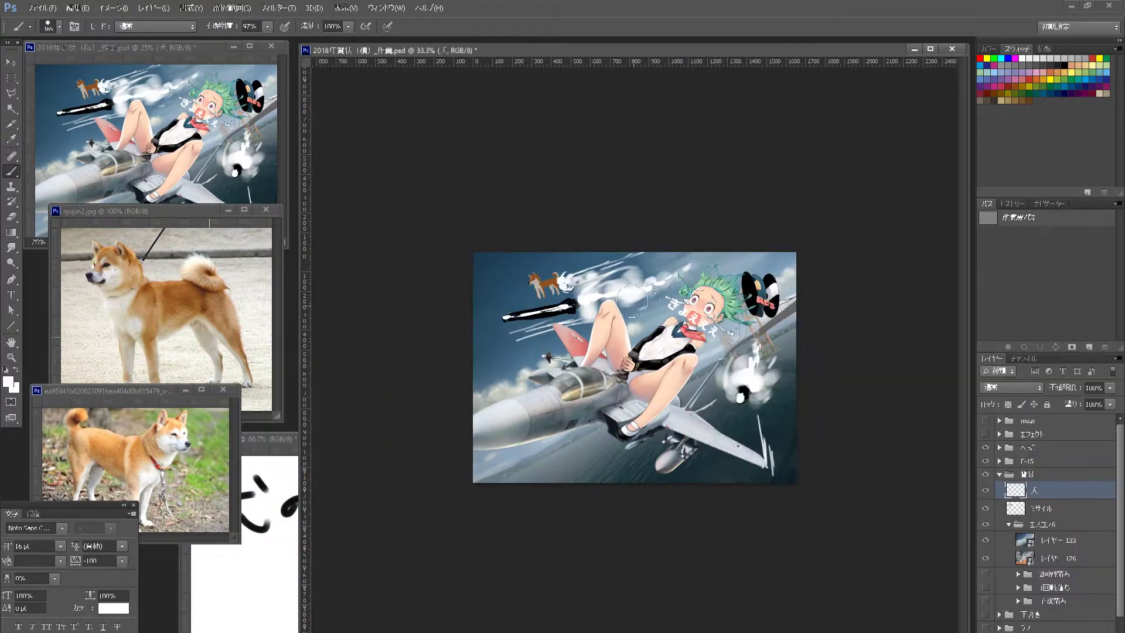
- Set brush opacity to 90%, clear the old note and handwrite a new short one
key(9)
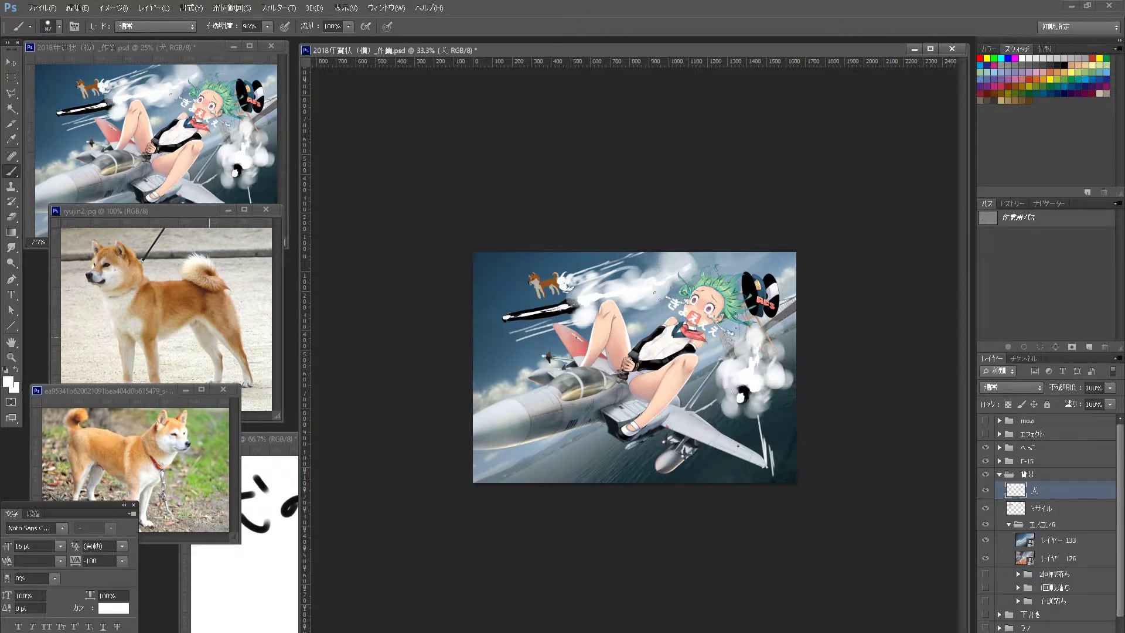
key(ctrl+Tab)
key(ctrl+a)
key(alt+BackSpace)
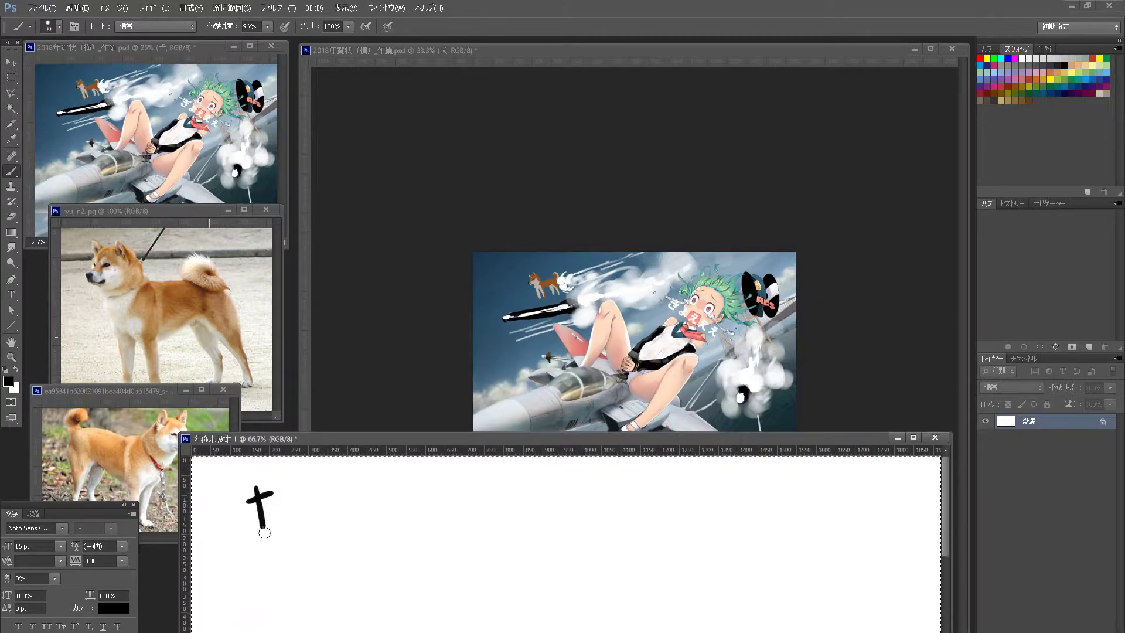
drag(265, 516, 691, 515)
key(ctrl+Tab)
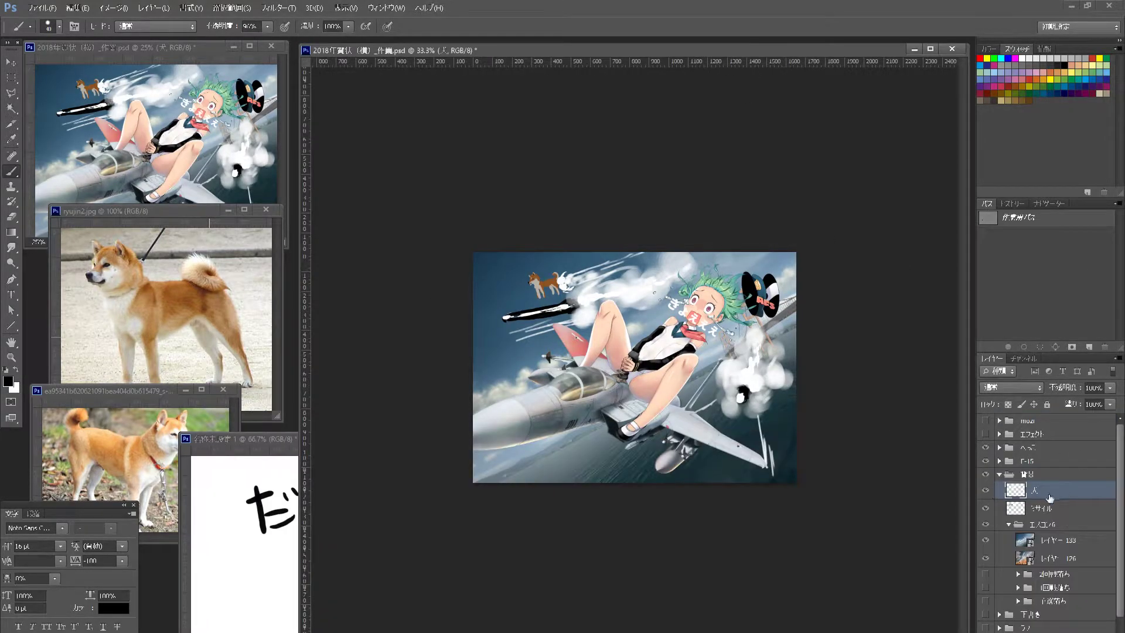
- Brush white 'DogFight!' lettering at top left, redo the first try, and move it below ミサイル
key(9)
drag(480, 333, 503, 376)
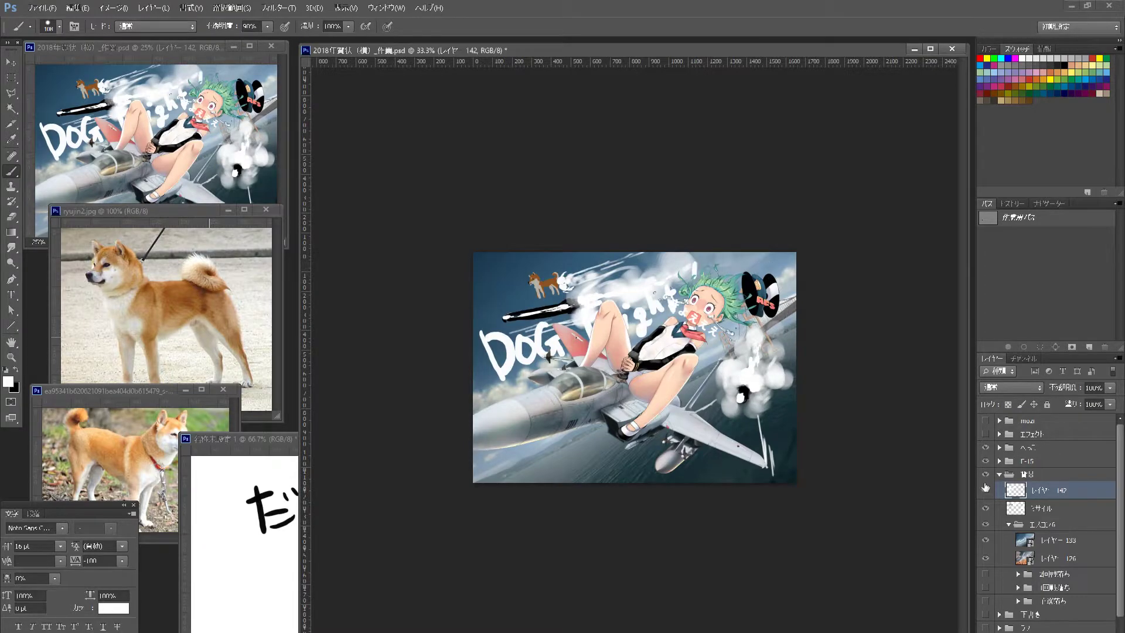
scroll(1049, 492, down, 2)
click(986, 465)
key(ctrl+plus)
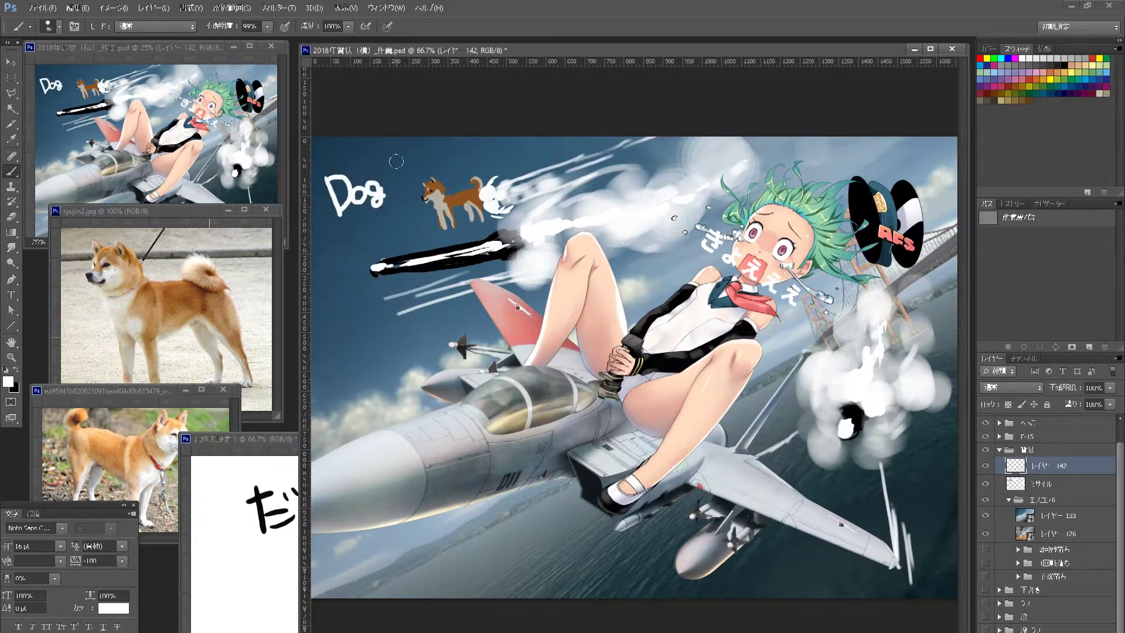
key(ctrl+minus)
key(ctrl+bracketleft)
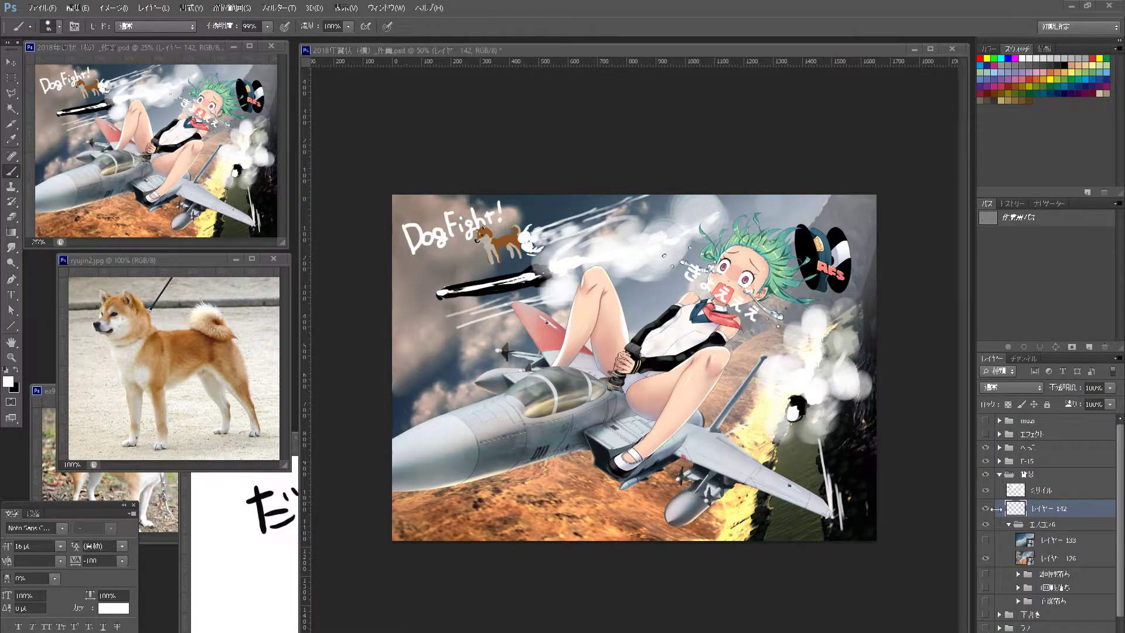
- Open the レイヤー 126 mountain smart object and smudge the mountain ridge
double_click(1025, 558)
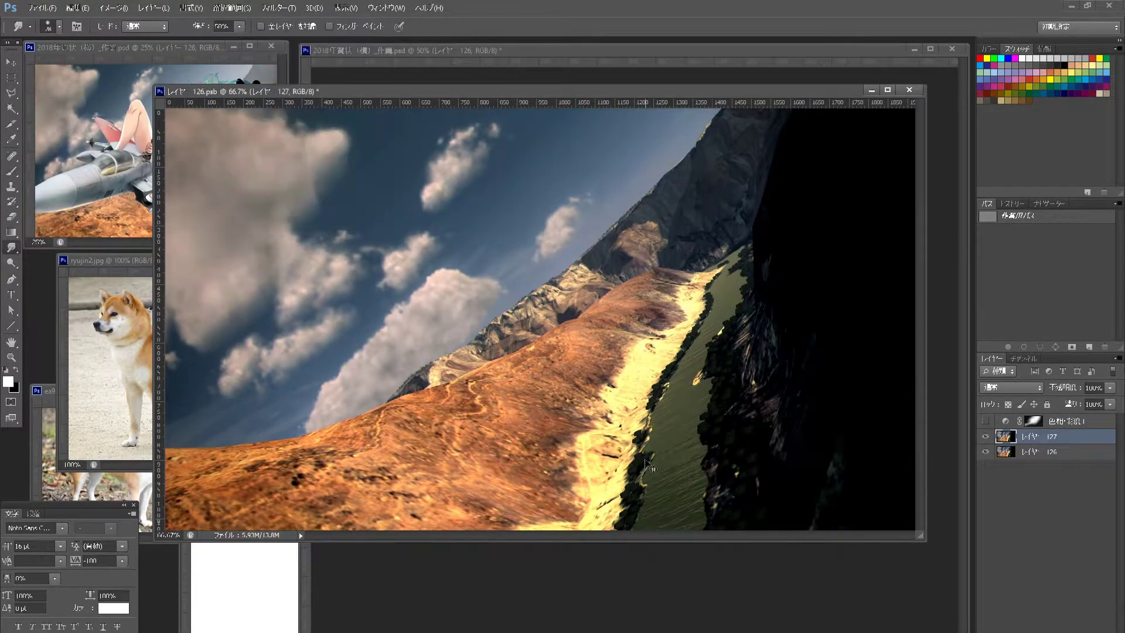
key(ctrl+minus)
right_click(404, 305)
key(Escape)
mouse_move(246, 475)
mouse_down()
mouse_move(552, 379)
mouse_move(654, 409)
mouse_up()
- Duplicate the landscape layer and apply a Zoom radial blur to the copy
key(ctrl+j)
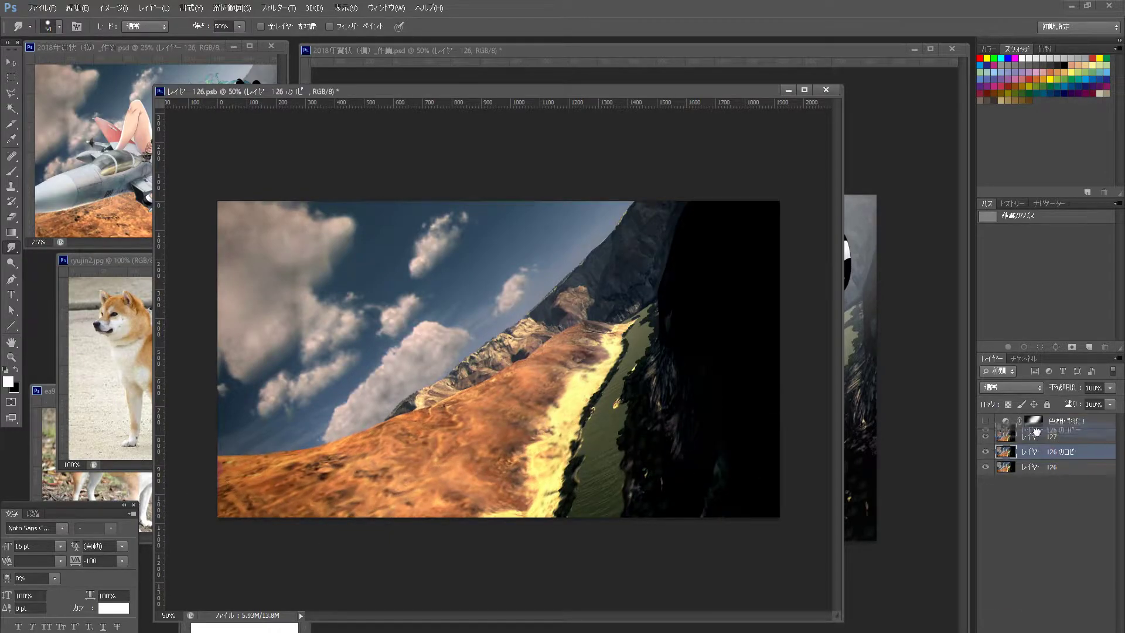
click(278, 8)
click(218, 177)
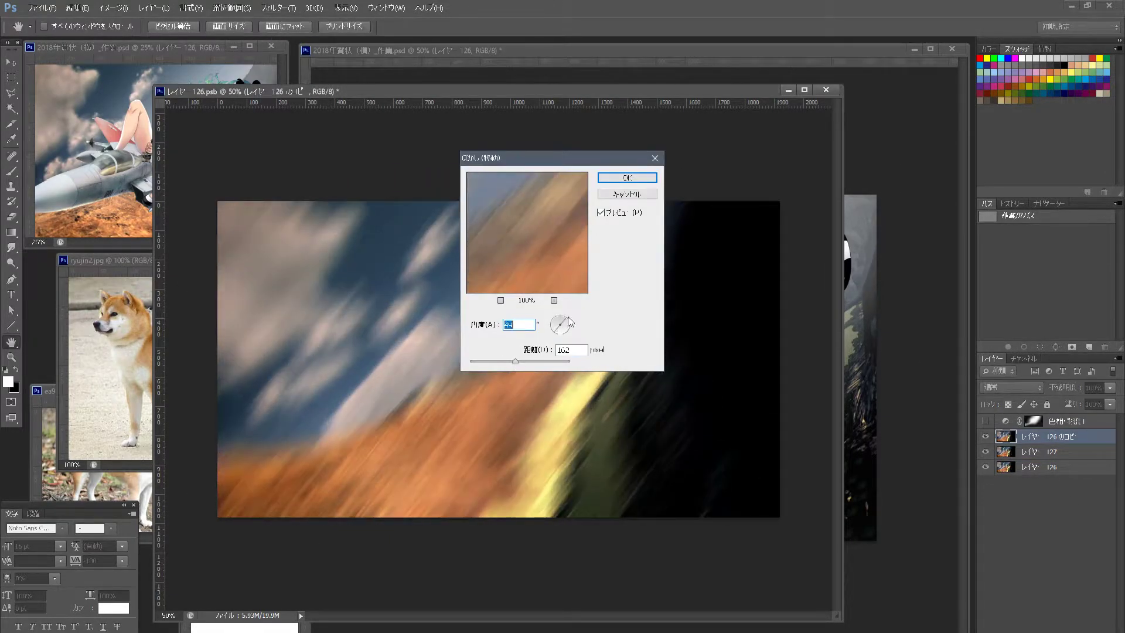
key(Escape)
click(278, 7)
click(213, 268)
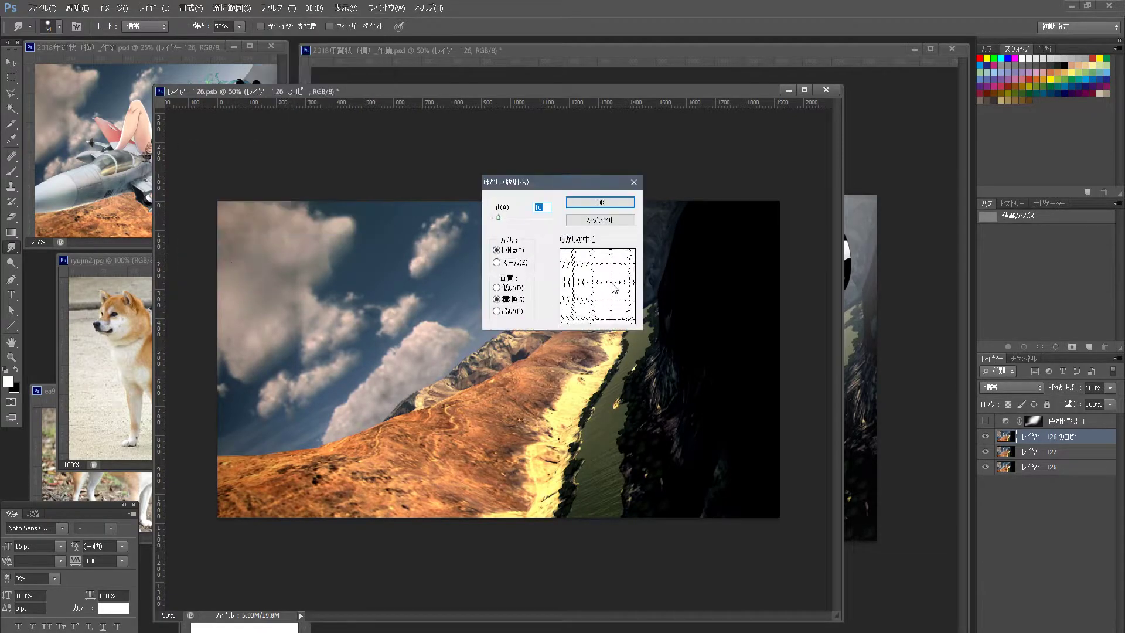
click(604, 203)
click(617, 205)
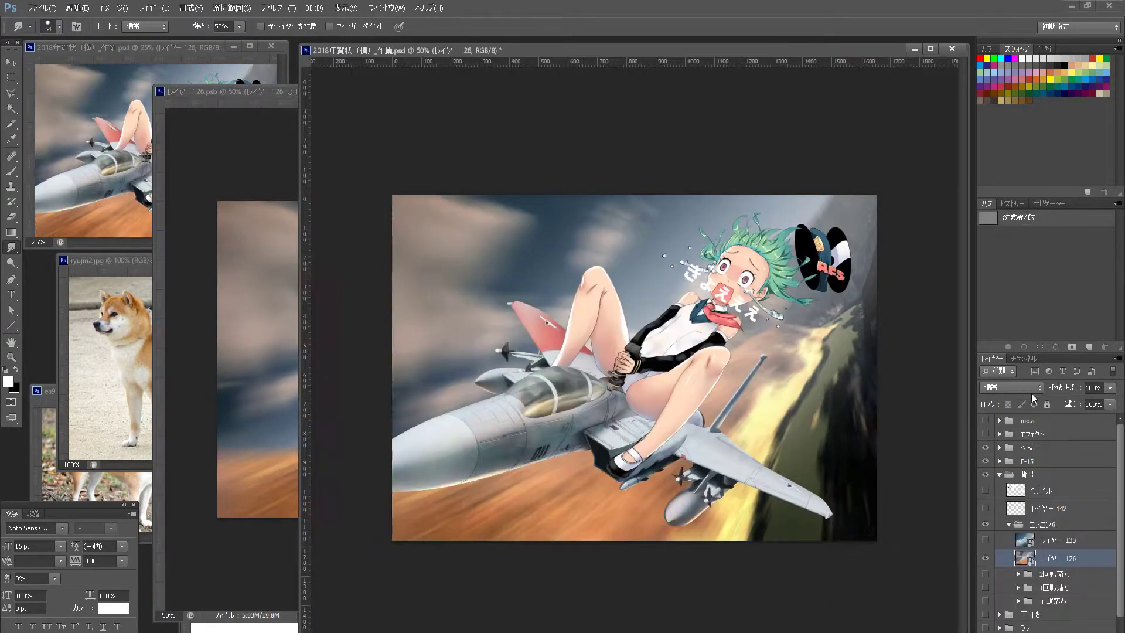
- Turn the missile and lettering layers back on, then hide the DogFight lettering
drag(986, 508, 986, 489)
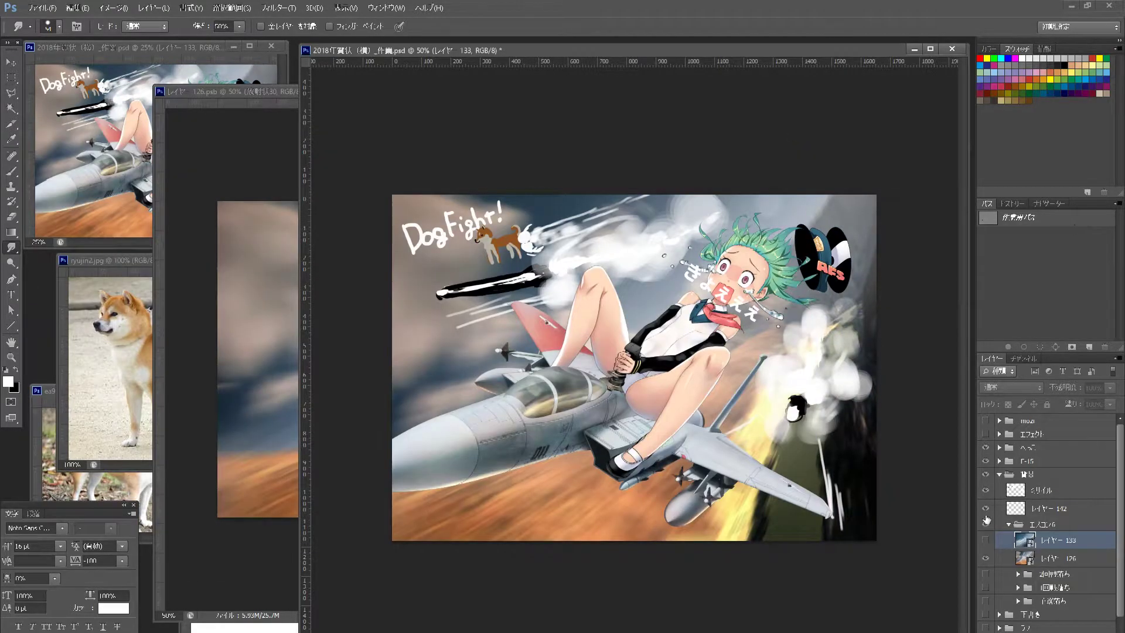
click(986, 509)
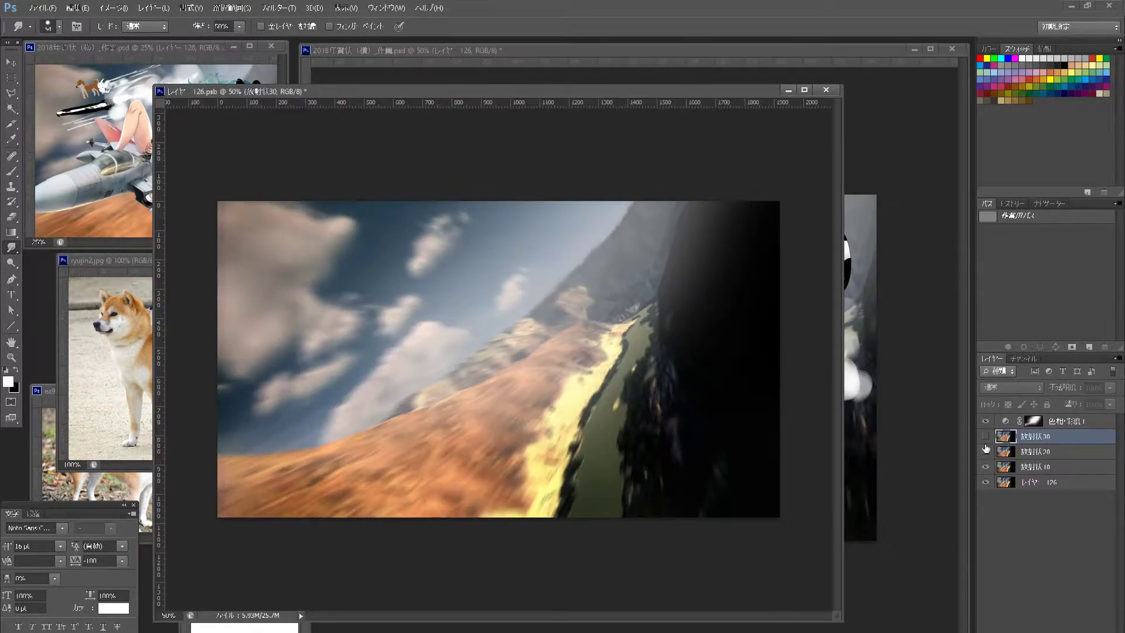
scroll(1012, 387, down, 2)
- Mask the cyan layer and paint out its tint on the right with a soft brush
scroll(1013, 387, down, 2)
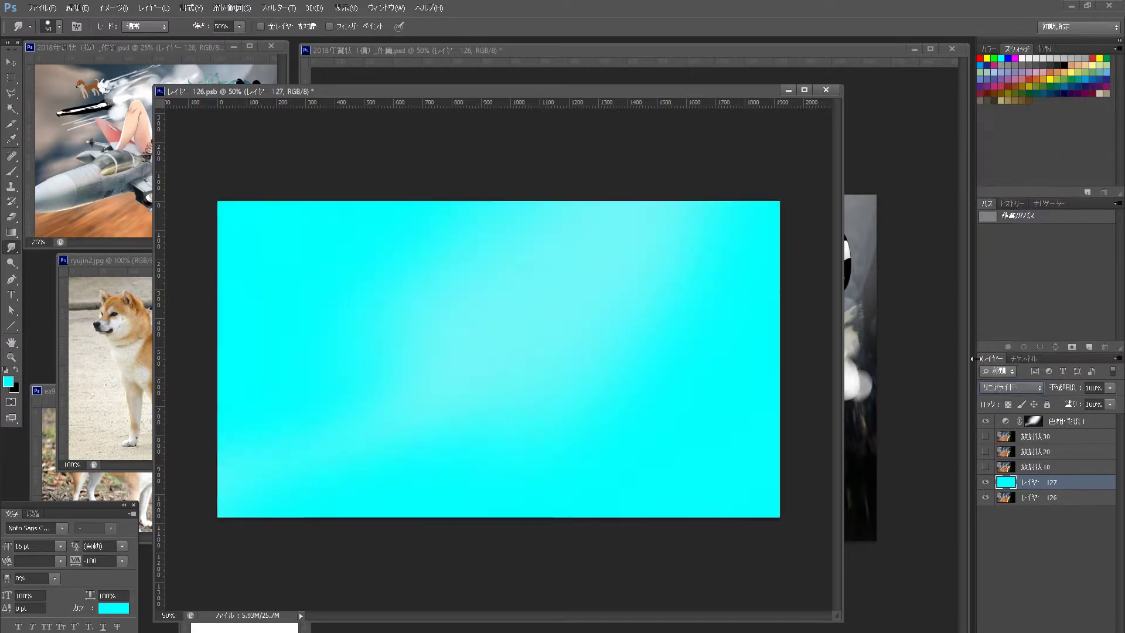
scroll(1013, 387, down, 2)
scroll(1012, 388, down, 1)
scroll(1013, 387, down, 4)
scroll(1013, 388, down, 3)
click(1071, 347)
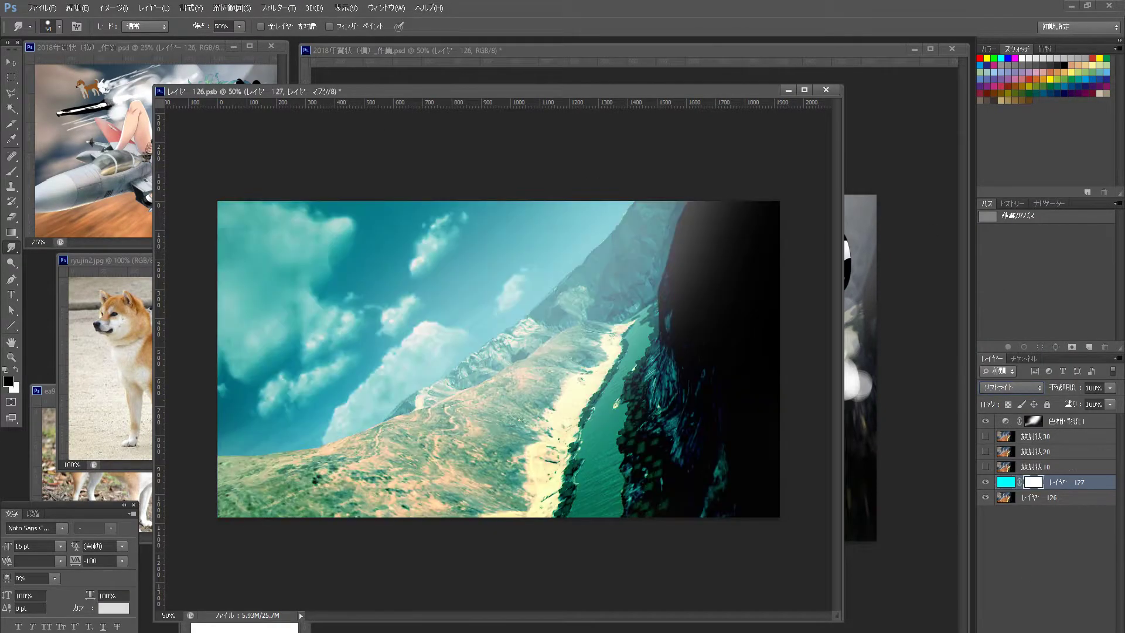
right_click(422, 296)
key(Return)
right_click(470, 294)
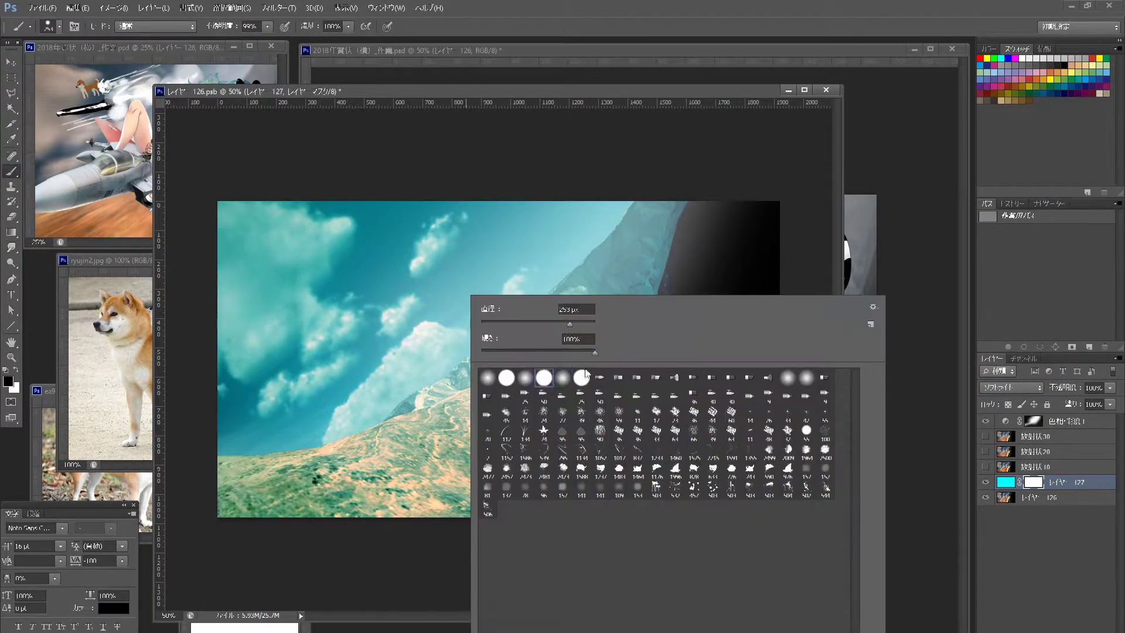
drag(411, 469, 644, 264)
- Lasso an area and fill it black in the cyan mask to exclude it from the tint
alt+click(1034, 482)
key(l)
click(759, 144)
double_click(759, 145)
key(alt+BackSpace)
key(ctrl+d)
key(b)
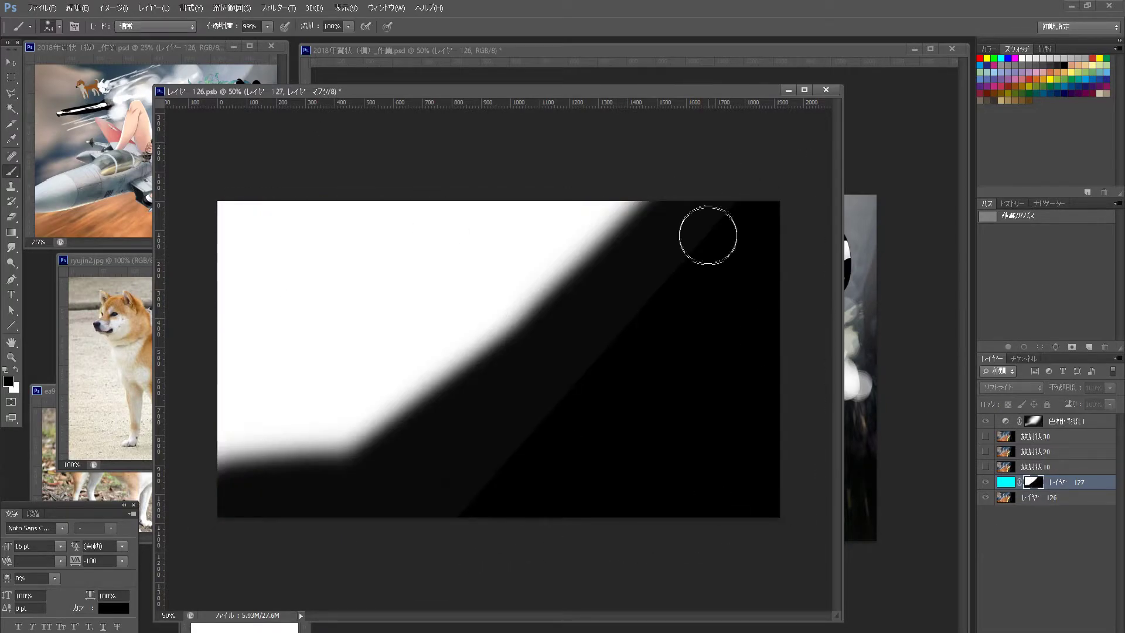
alt+click(1038, 484)
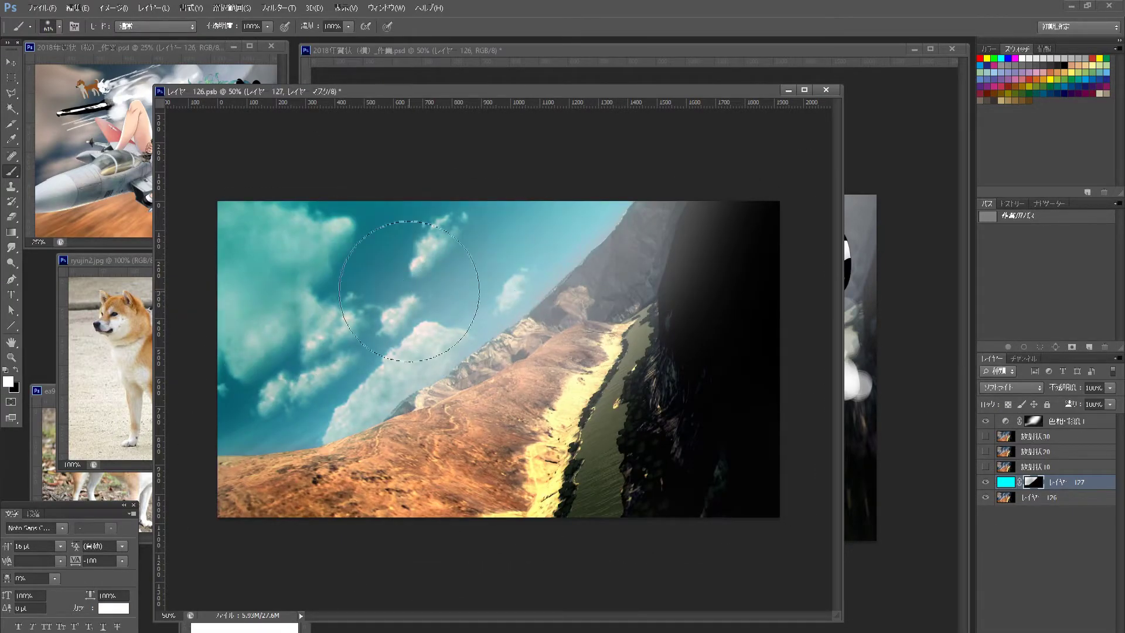
- Apply Hue/Saturation shifting the sky toward blue with higher saturation and lightness
click(113, 7)
click(293, 100)
drag(944, 359, 954, 364)
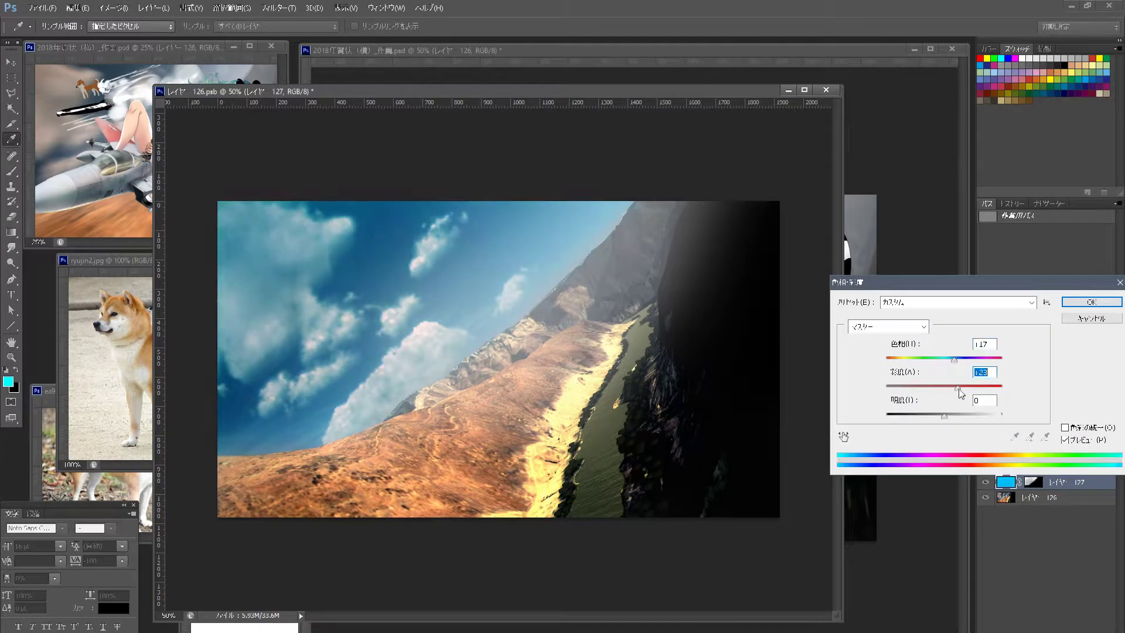
drag(944, 416, 961, 416)
drag(958, 387, 980, 387)
click(1081, 305)
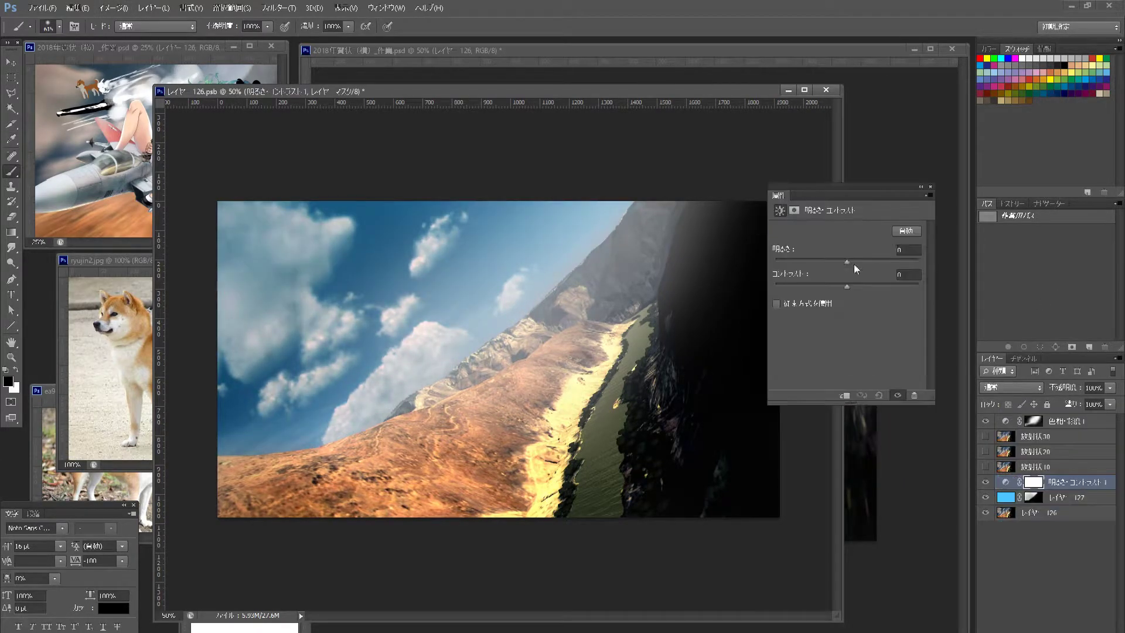
- Add a Brightness/Contrast layer below layer 127, masked to brighten only the sky
mouse_move(853, 263)
mouse_down()
mouse_move(892, 259)
mouse_move(864, 263)
mouse_up()
drag(1066, 482, 1067, 505)
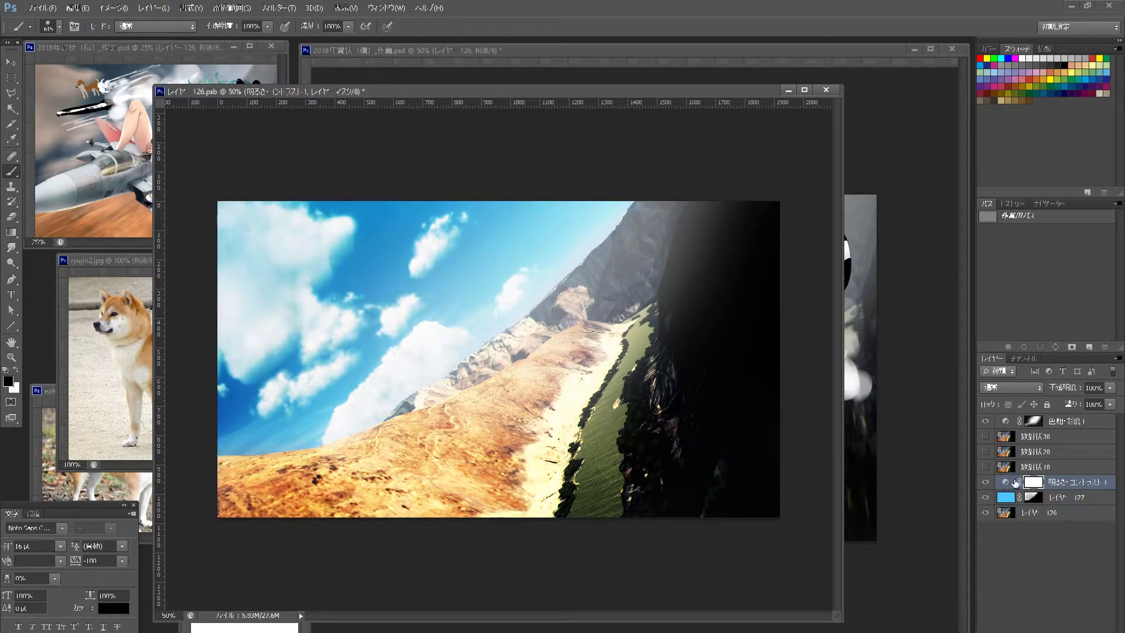
key(ctrl+i)
key(x)
drag(282, 305, 362, 268)
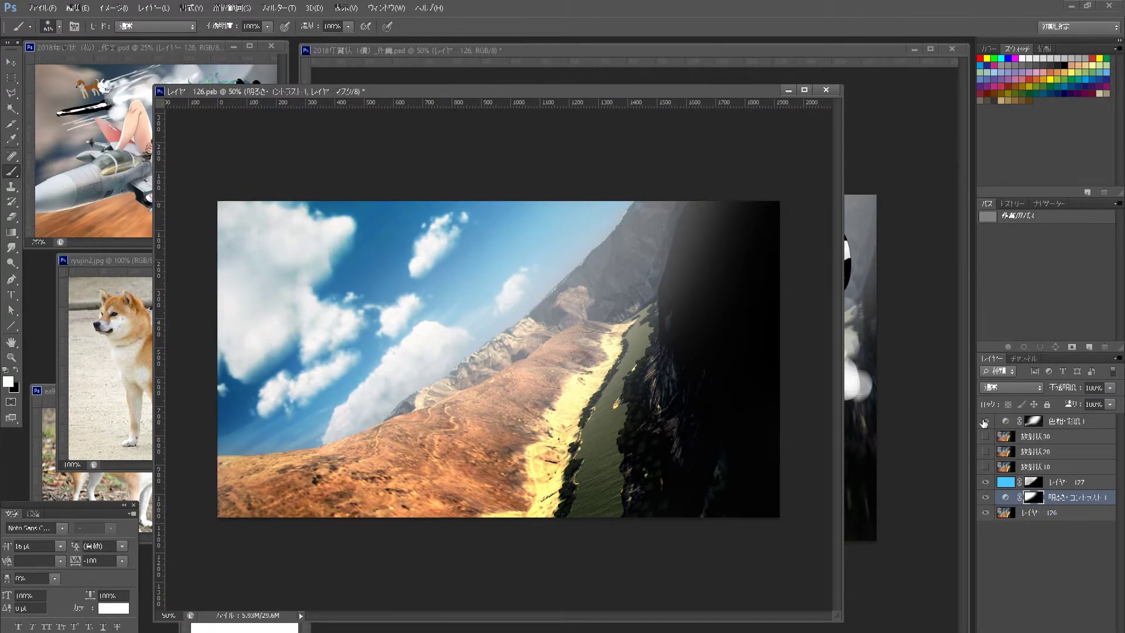
- Add layer 128 filled brown in Lighten mode, masked to the dark right cliff side
click(1089, 347)
key(alt+BackSpace)
click(1012, 387)
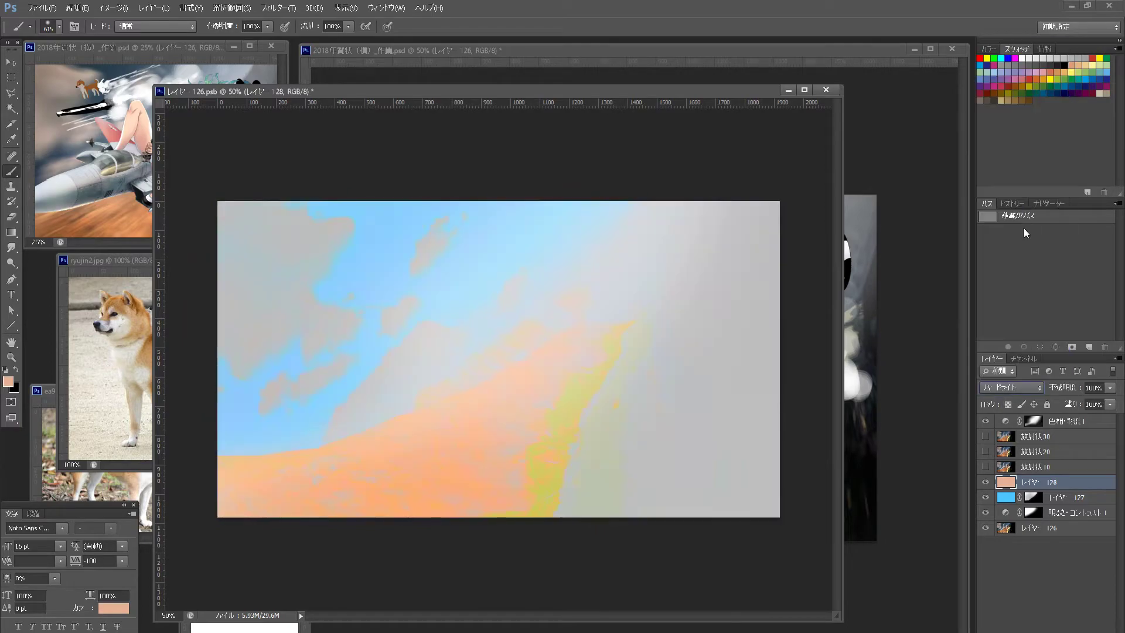
key(x)
key(alt+BackSpace)
click(1015, 100)
key(alt+BackSpace)
key(alt+shift+g)
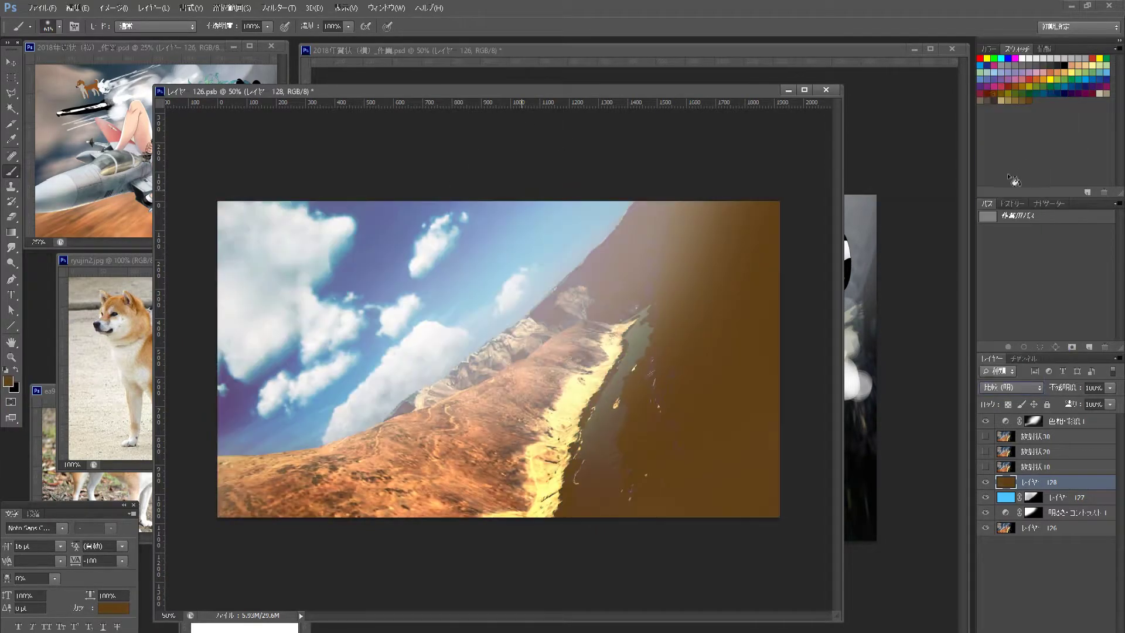
key(x)
click(1072, 347)
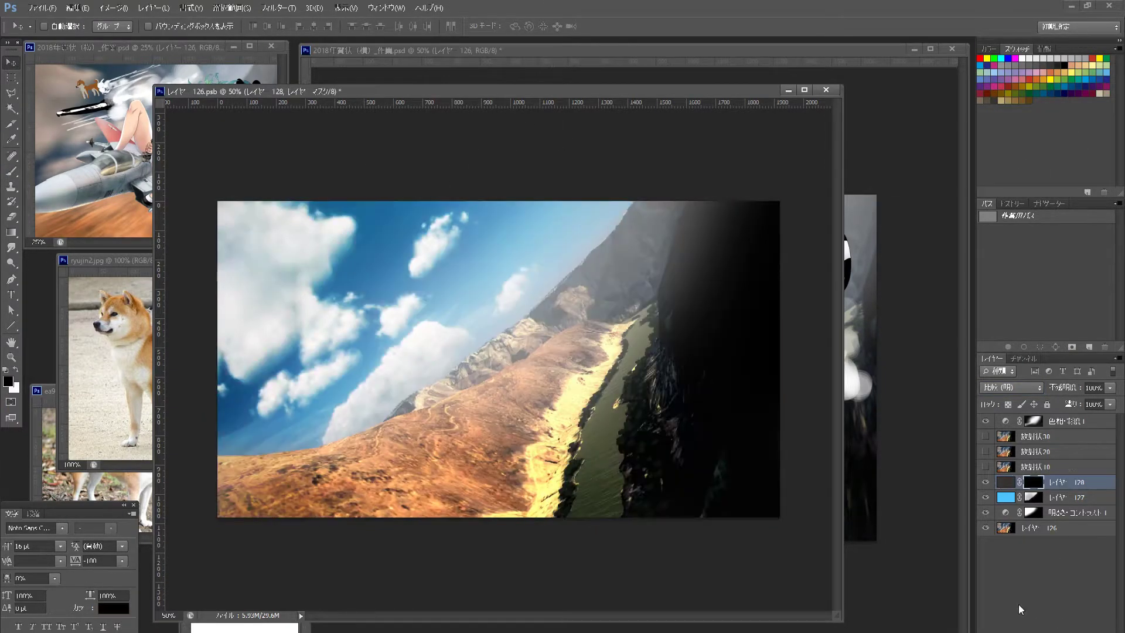
mouse_move(692, 351)
mouse_down()
mouse_move(747, 226)
mouse_move(723, 409)
mouse_up()
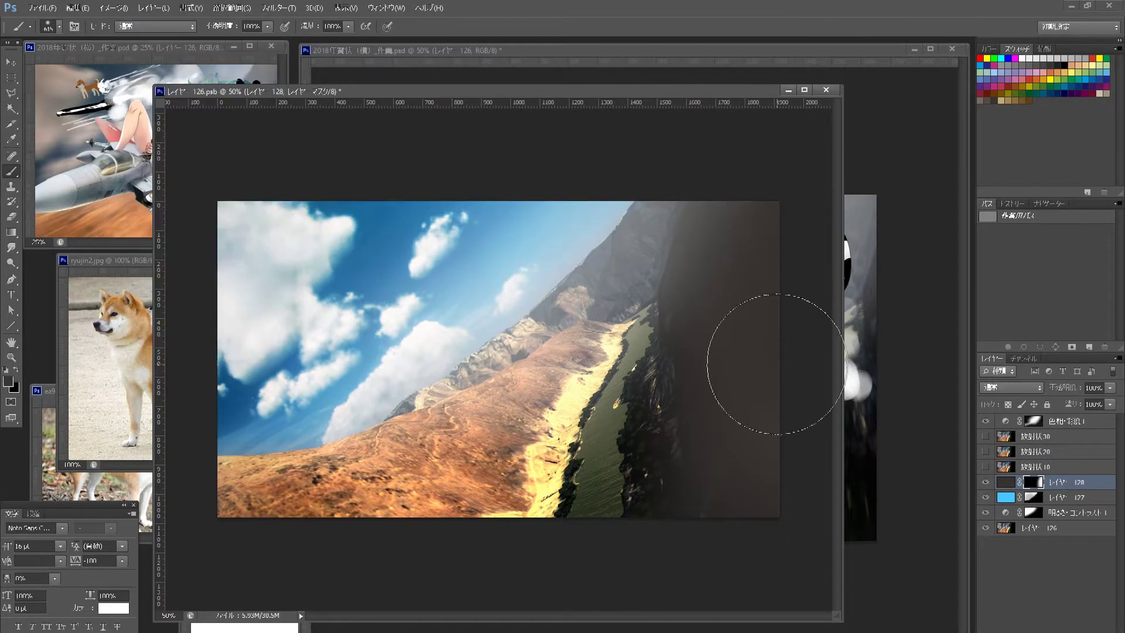
- Stamp all visible layers onto a new top layer and save the background
key(ctrl+shift+alt+e)
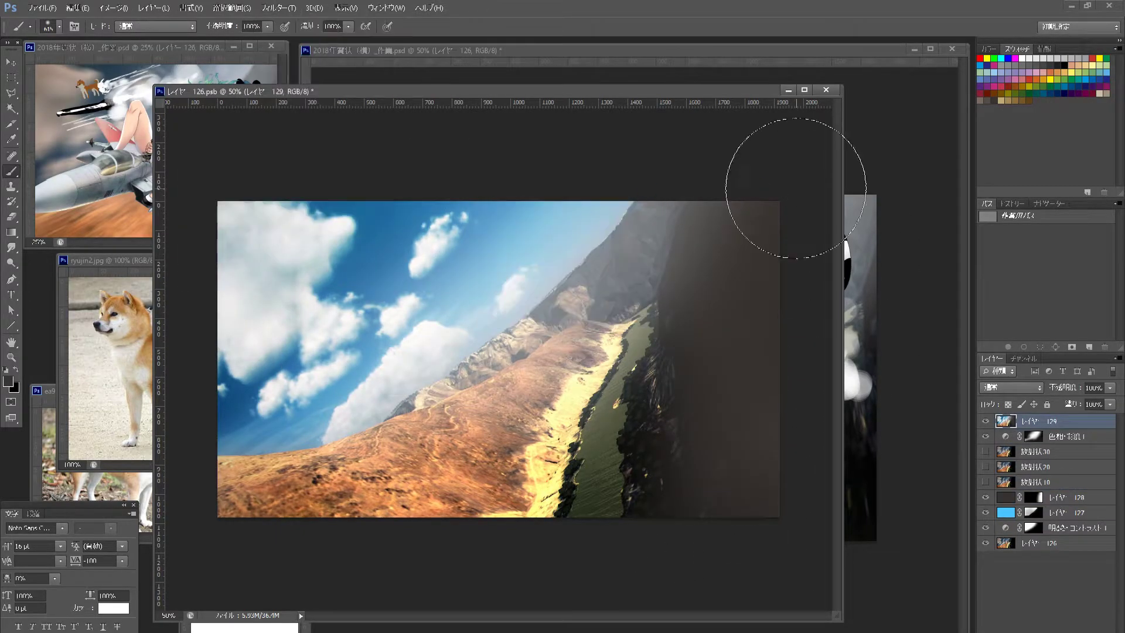
key(ctrl+s)
key(ctrl+Tab)
- Show the Dog Fight title, then restore the merged top layer in the mountain background
click(985, 508)
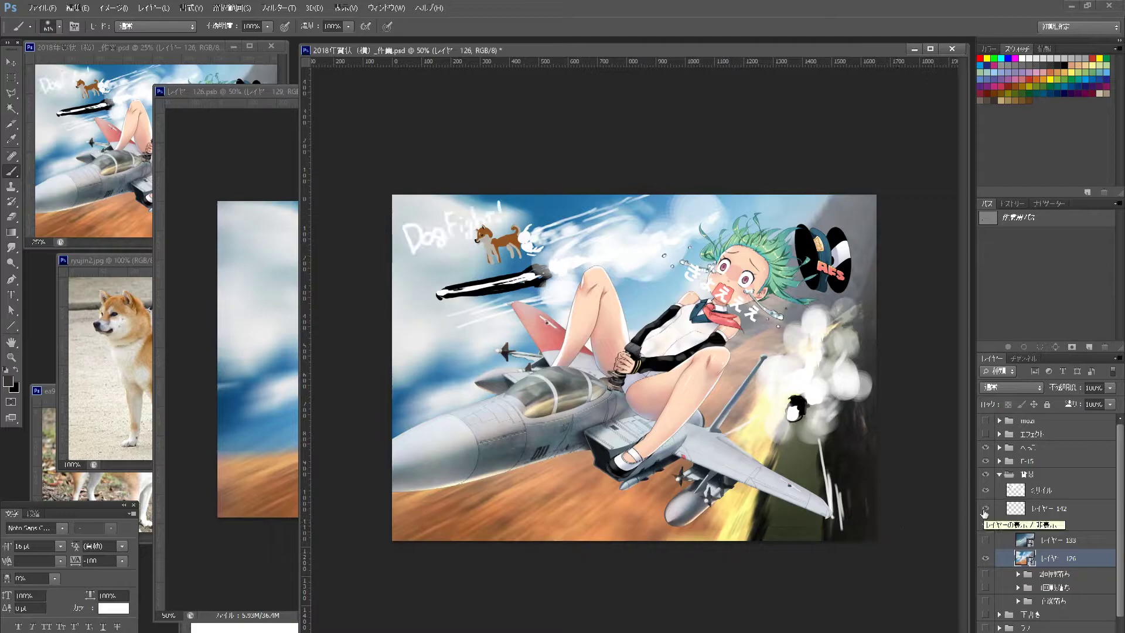
key(ctrl+Tab)
key(ctrl+alt+z)
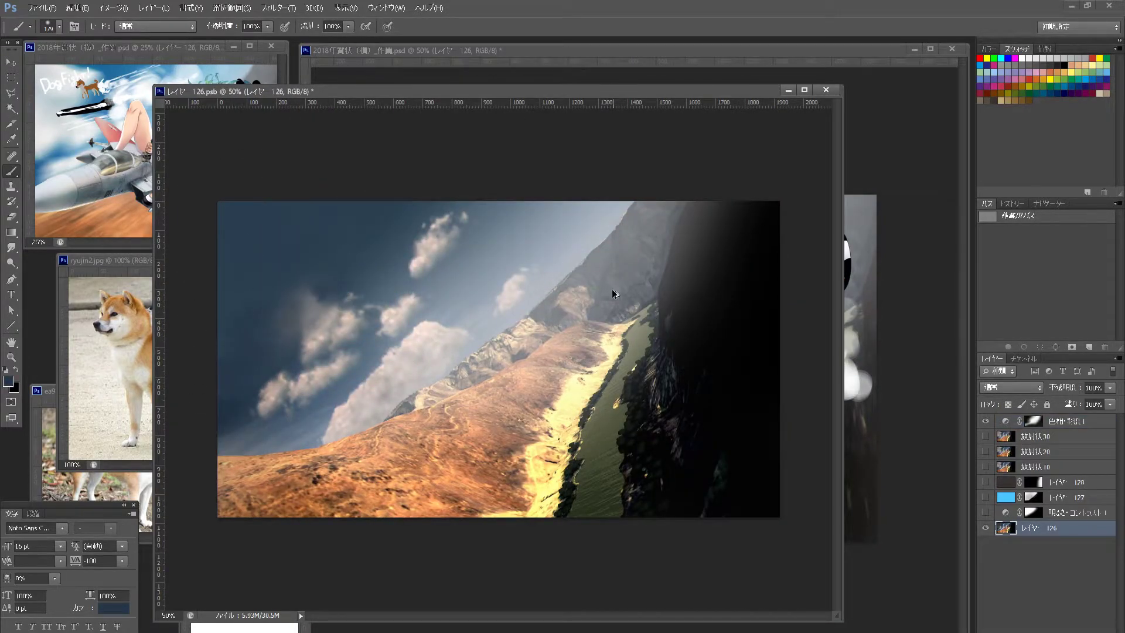
key(ctrl+shift+z)
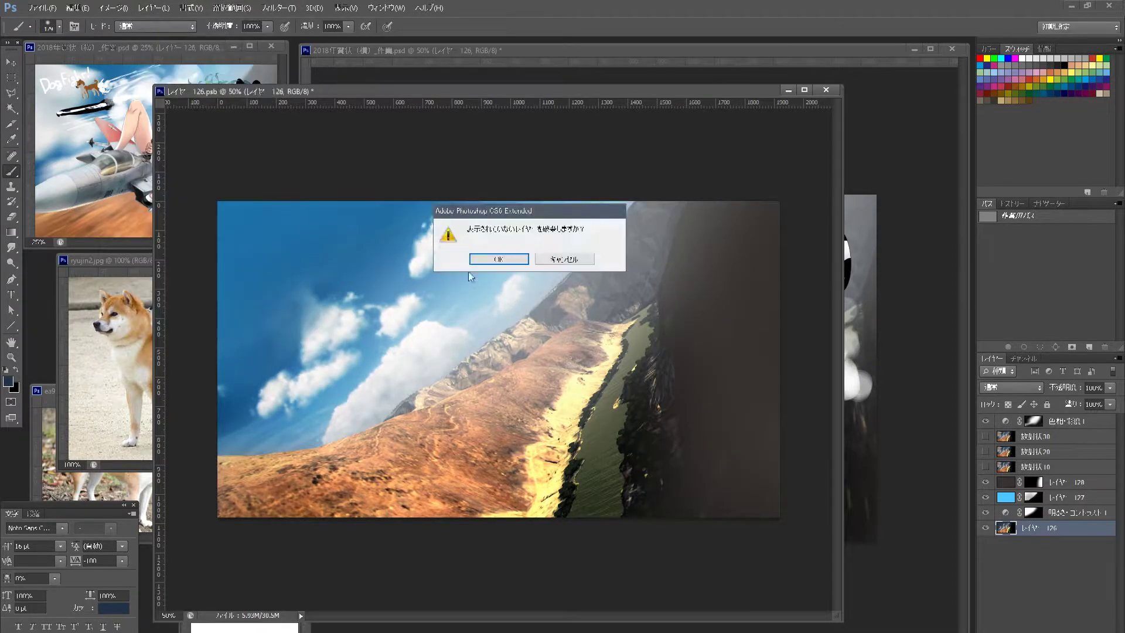
key(Return)
- Apply a blur filter to the merged mountain background layer and check it in the card
click(278, 8)
click(194, 181)
click(600, 57)
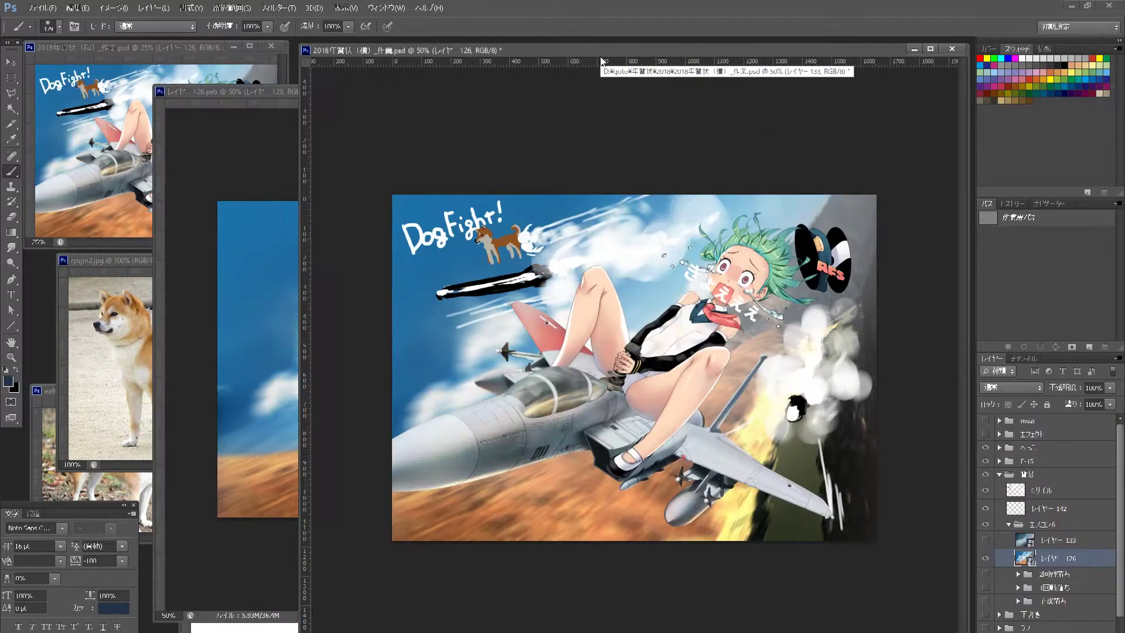
- Paint the blur mask to keep the lower-left clouds sharp, then update the card
drag(330, 350, 352, 381)
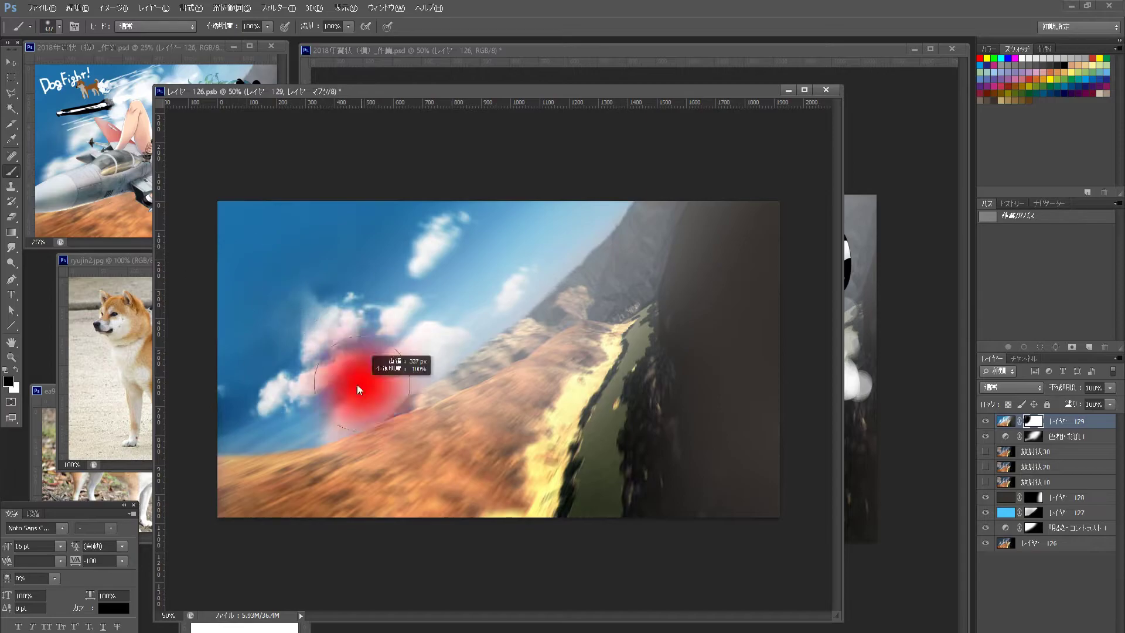
key(x)
drag(435, 340, 466, 383)
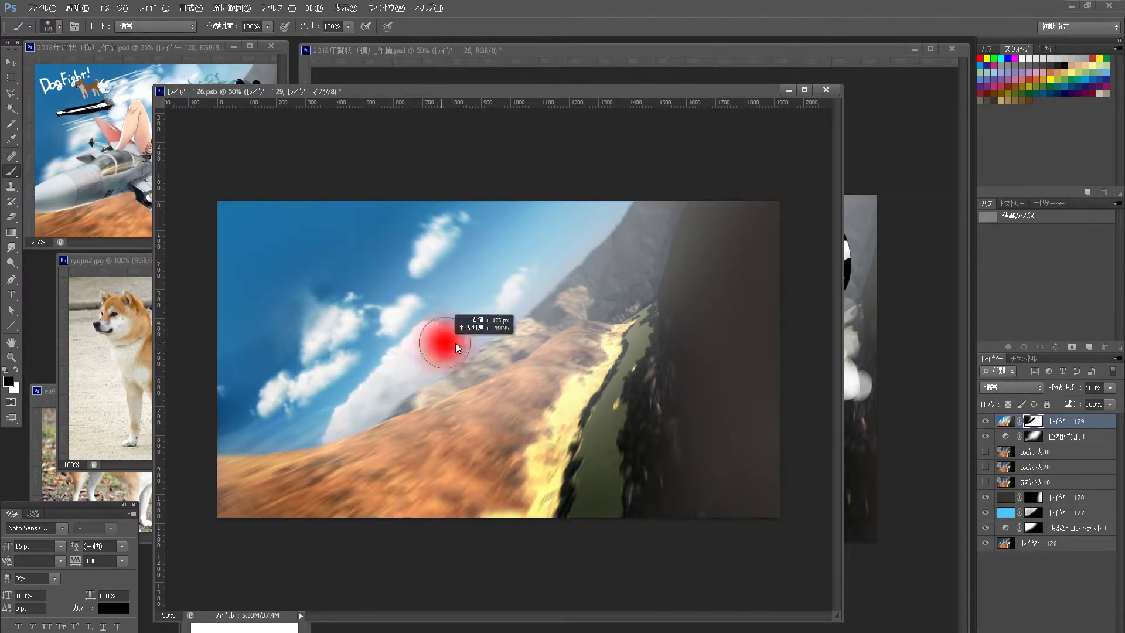
key(9)
key(9)
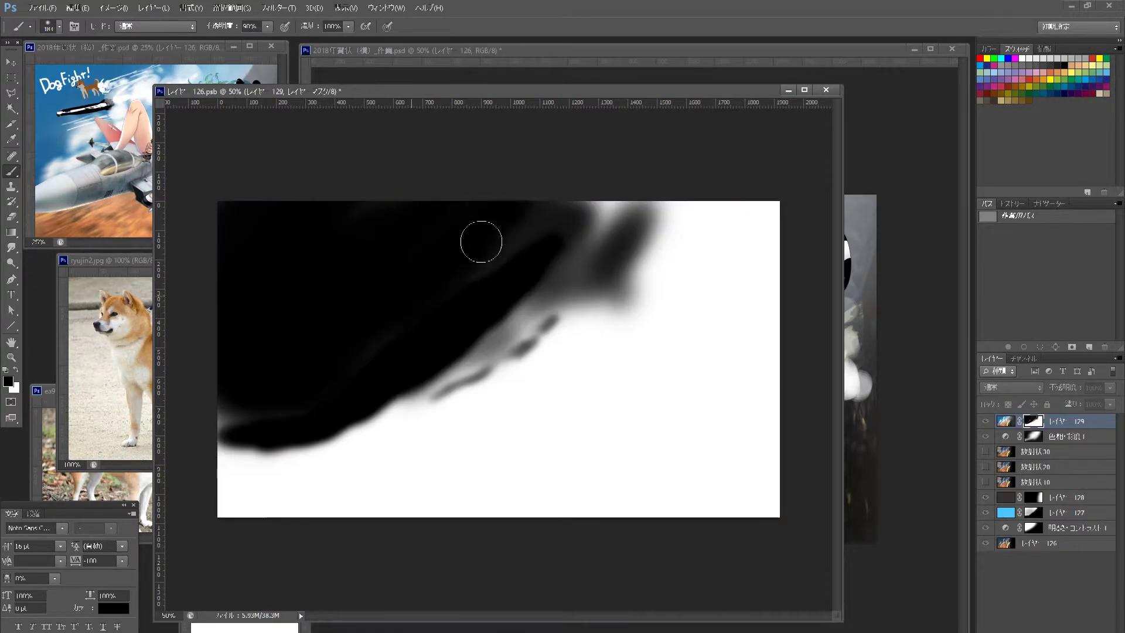
key(ctrl+2)
click(734, 51)
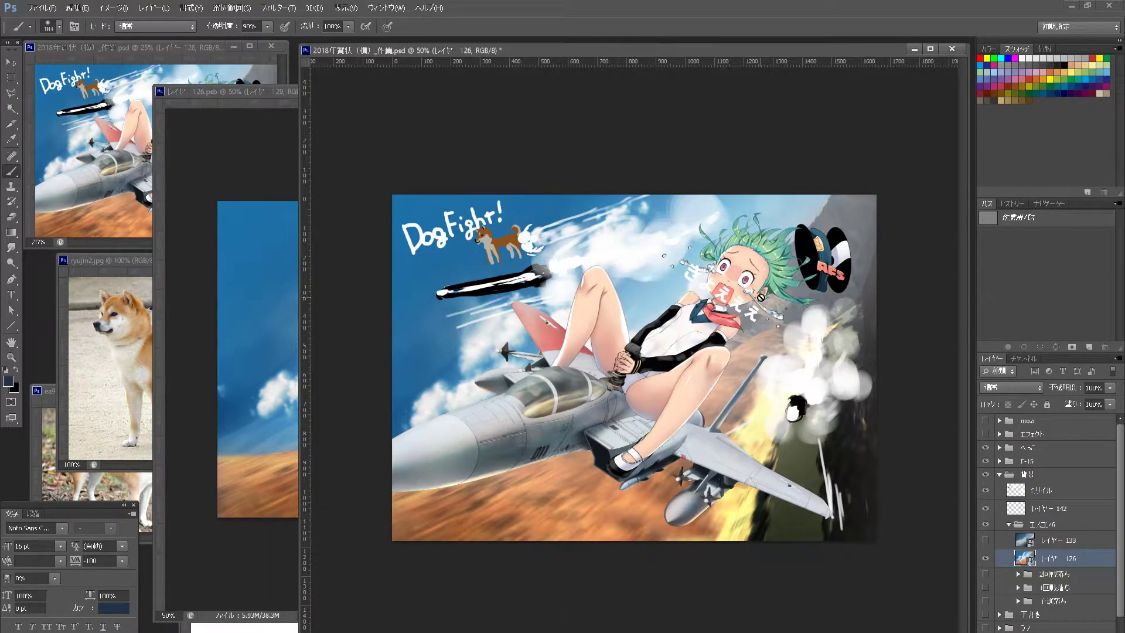
- In the layer 133 sea-and-bridge background, move the brightness adjustment below the hue adjustment
click(985, 539)
double_click(1024, 540)
double_click(1006, 421)
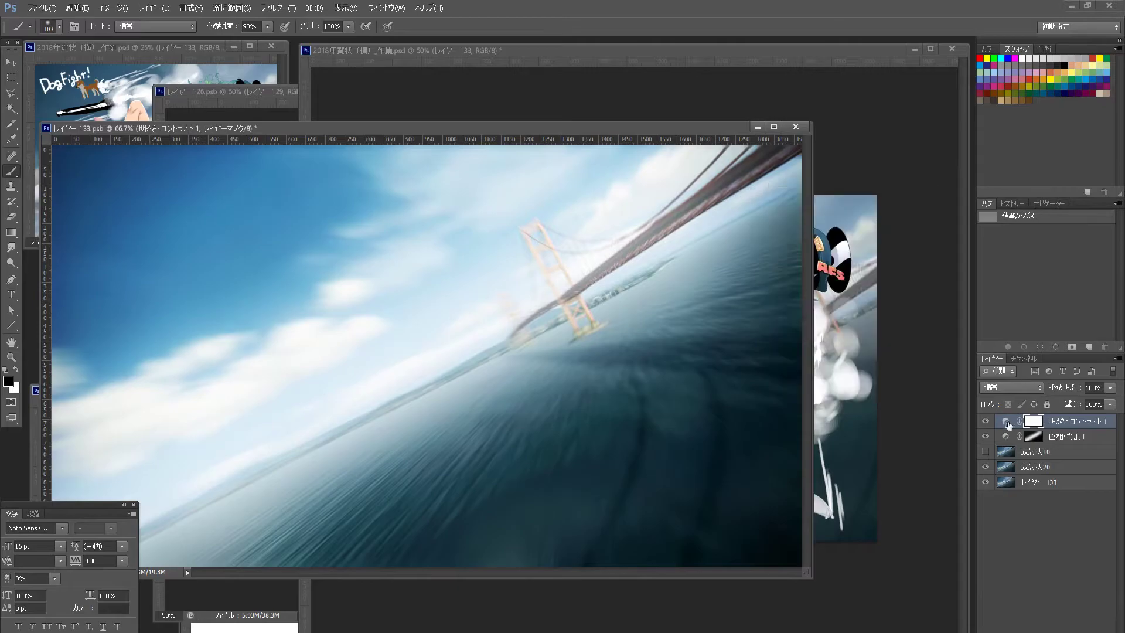
drag(1008, 424, 1006, 441)
click(935, 195)
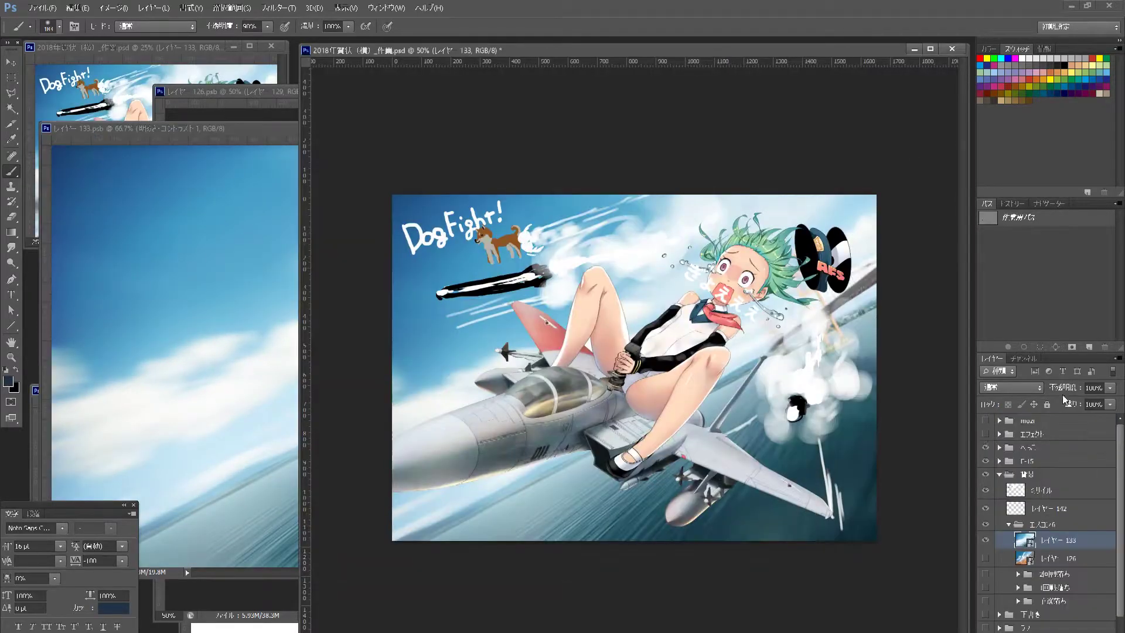
- Toggle layers 126 and 133 to compare canyon and sea-and-bridge backgrounds, ending on sea-and-bridge
click(985, 558)
click(987, 540)
click(987, 540)
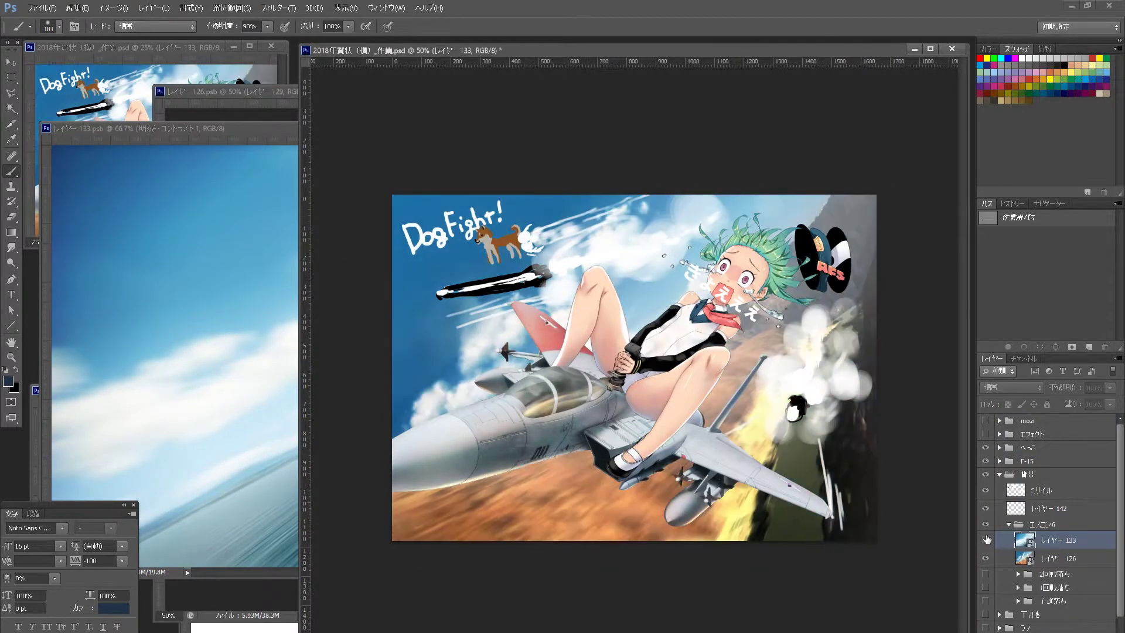
click(987, 541)
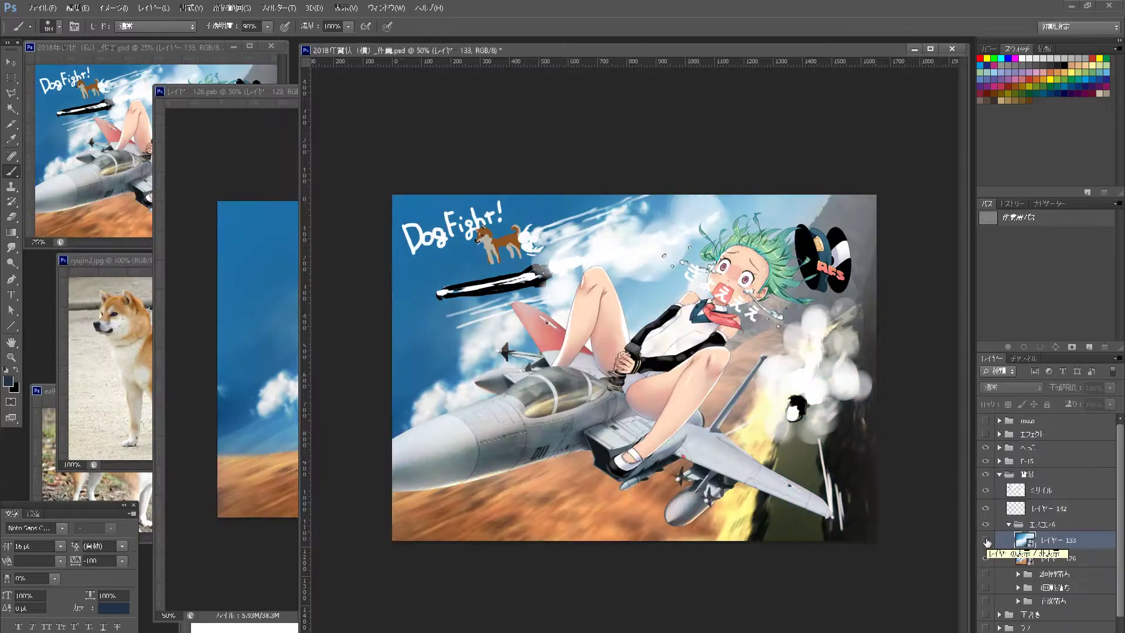
click(986, 540)
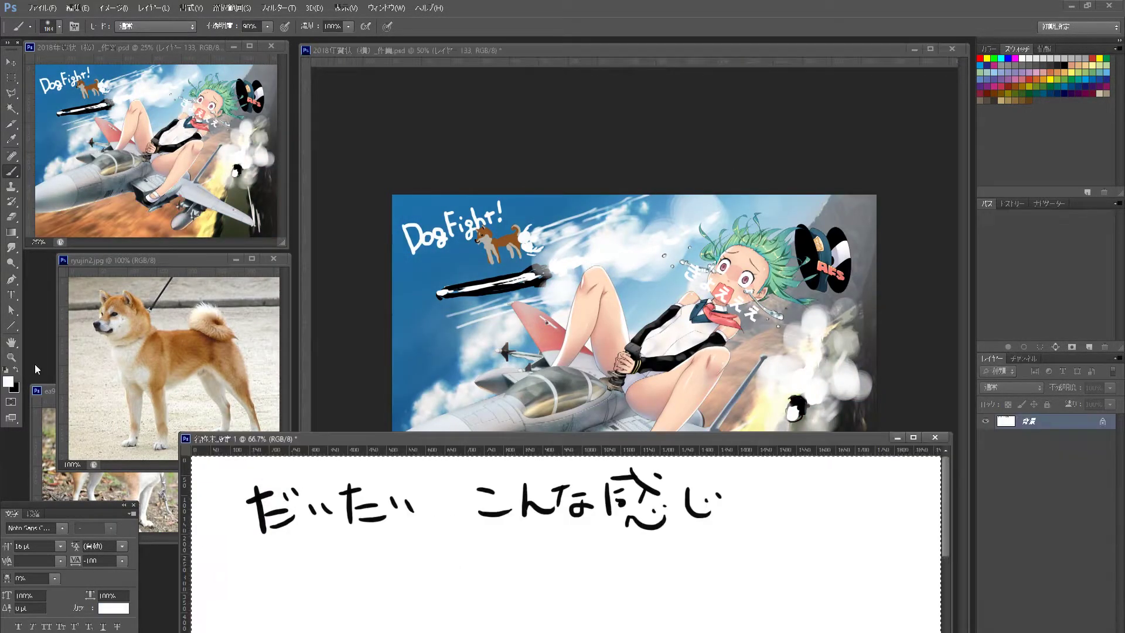
- Handwrite that both backgrounds look fine, the canyon is better, and the sea is heavy on blue
drag(511, 481, 563, 504)
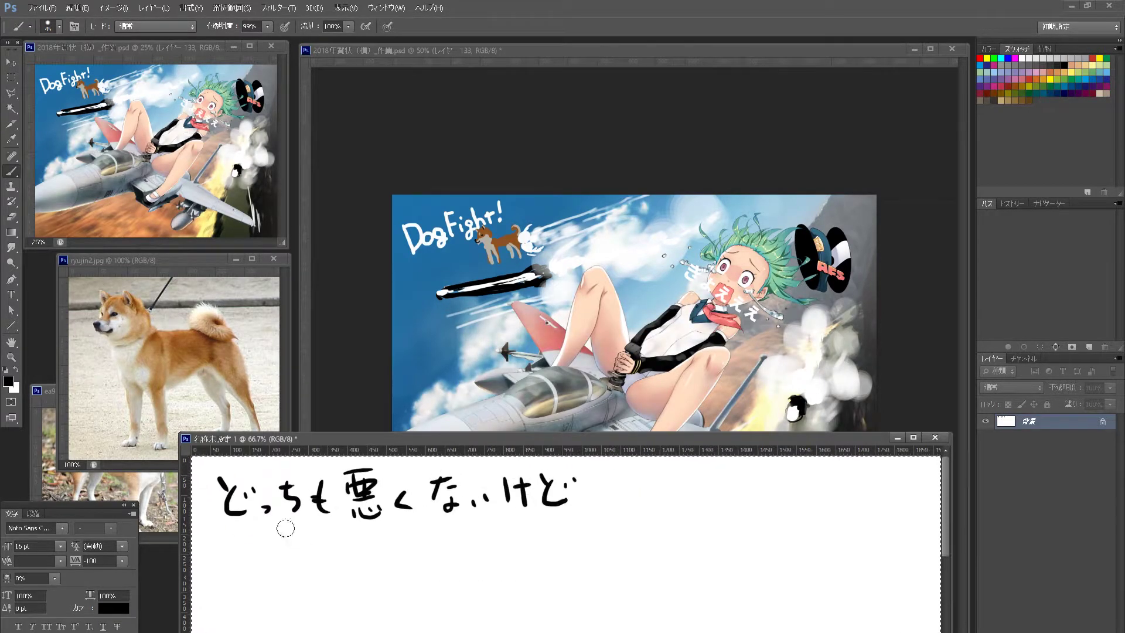
mouse_move(243, 539)
mouse_down()
mouse_move(293, 557)
mouse_move(392, 562)
mouse_move(462, 542)
mouse_up()
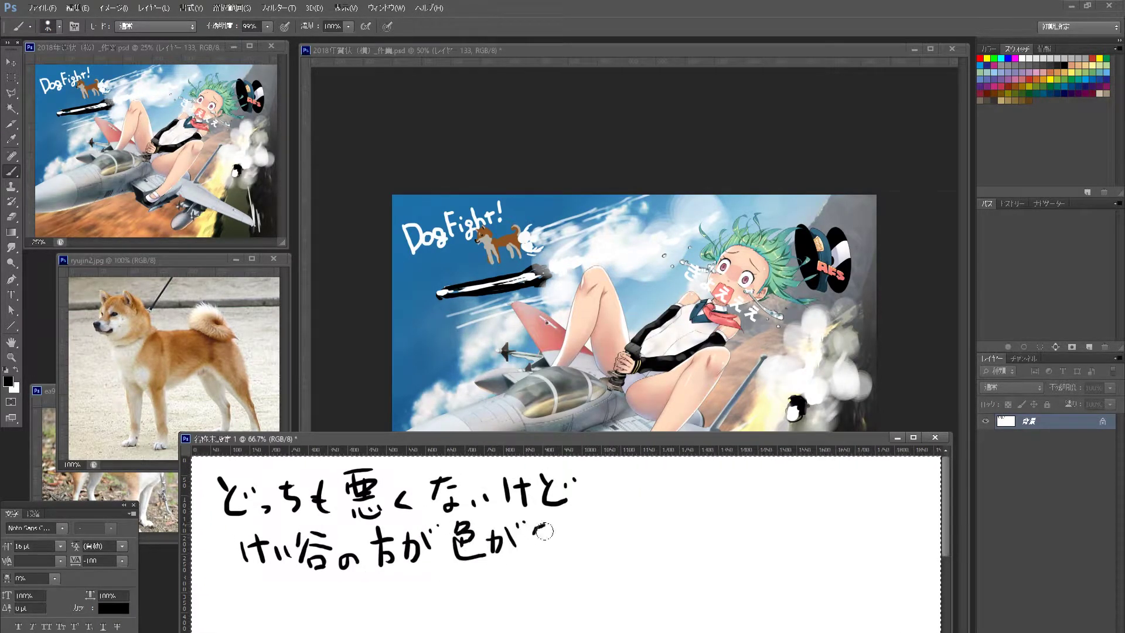
drag(759, 516, 775, 551)
mouse_move(358, 583)
mouse_down()
mouse_move(404, 612)
mouse_move(624, 604)
mouse_move(700, 570)
mouse_move(821, 589)
mouse_up()
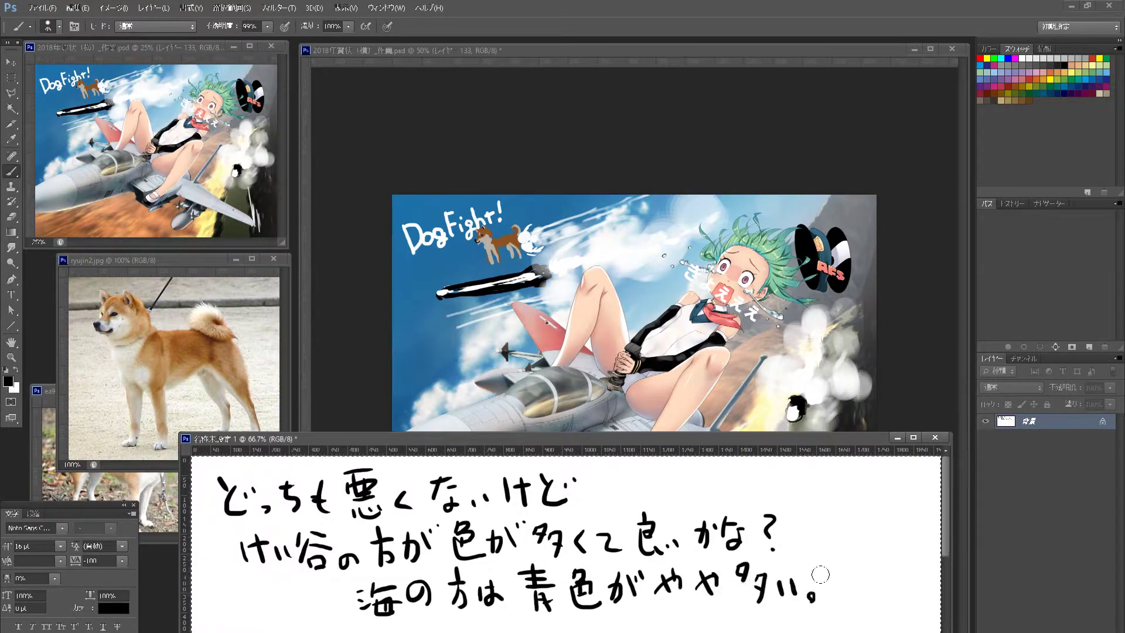
- Clear all the old handwriting from the note canvas
click(610, 76)
click(282, 440)
key(ctrl+a)
key(BackSpace)
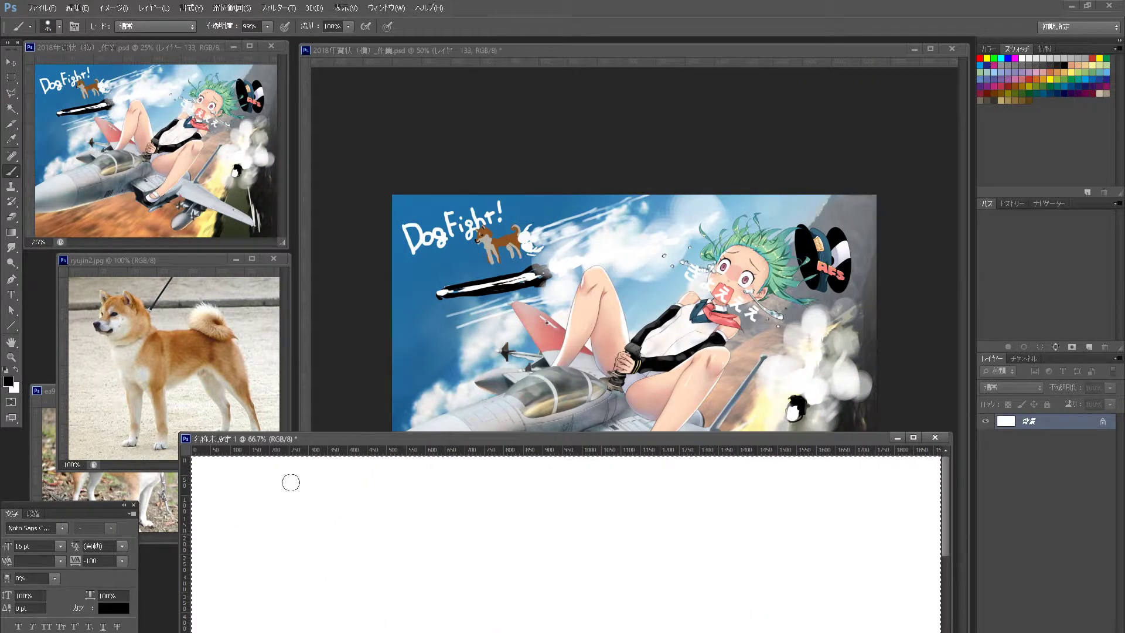
- Handwrite a note saying manga (マンガ) cloud (雲) references are needed
drag(229, 504, 311, 510)
mouse_move(320, 498)
mouse_down()
mouse_move(354, 487)
mouse_move(475, 530)
mouse_up()
drag(516, 478, 615, 528)
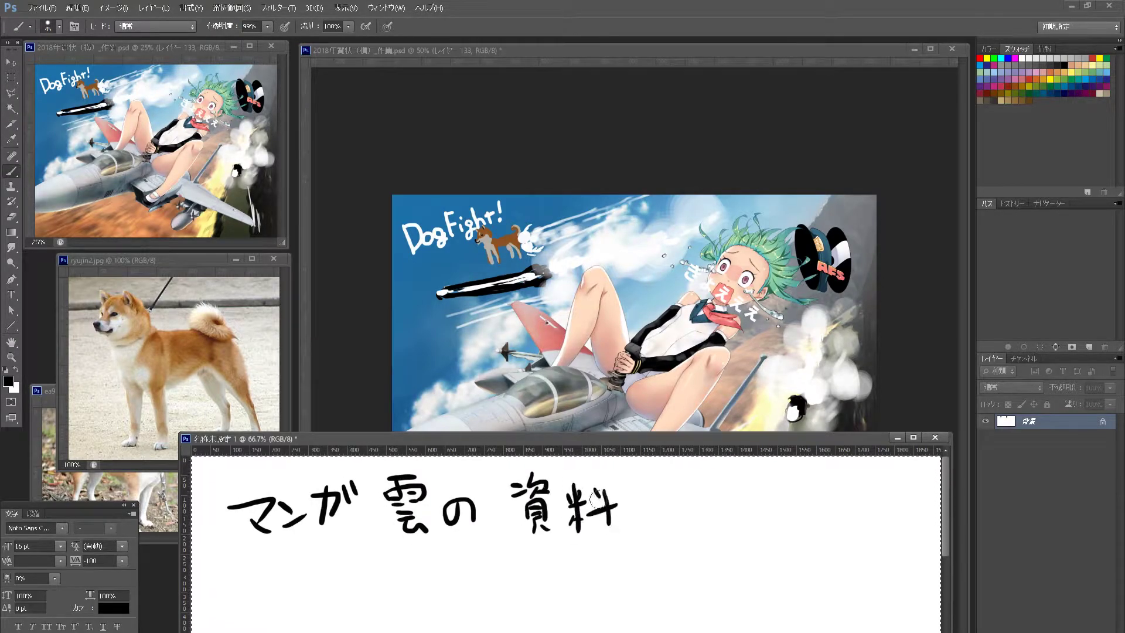
drag(632, 487, 774, 527)
drag(783, 477, 806, 533)
- Save the card document and open the canyon background smart object
click(765, 56)
key(ctrl+shift+s)
key(Return)
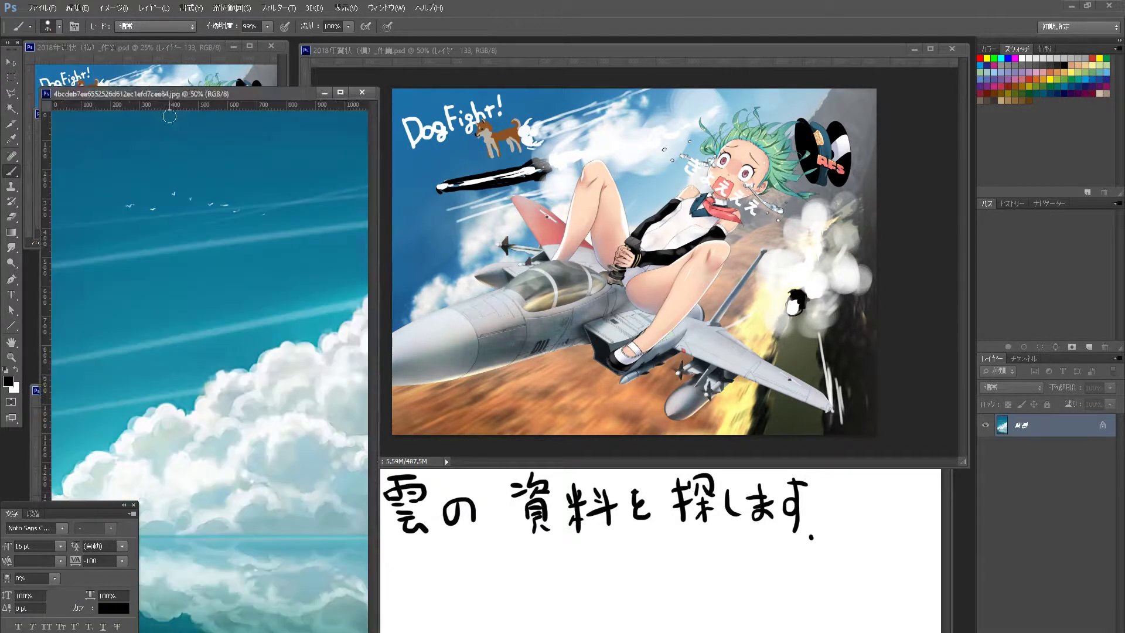
click(558, 281)
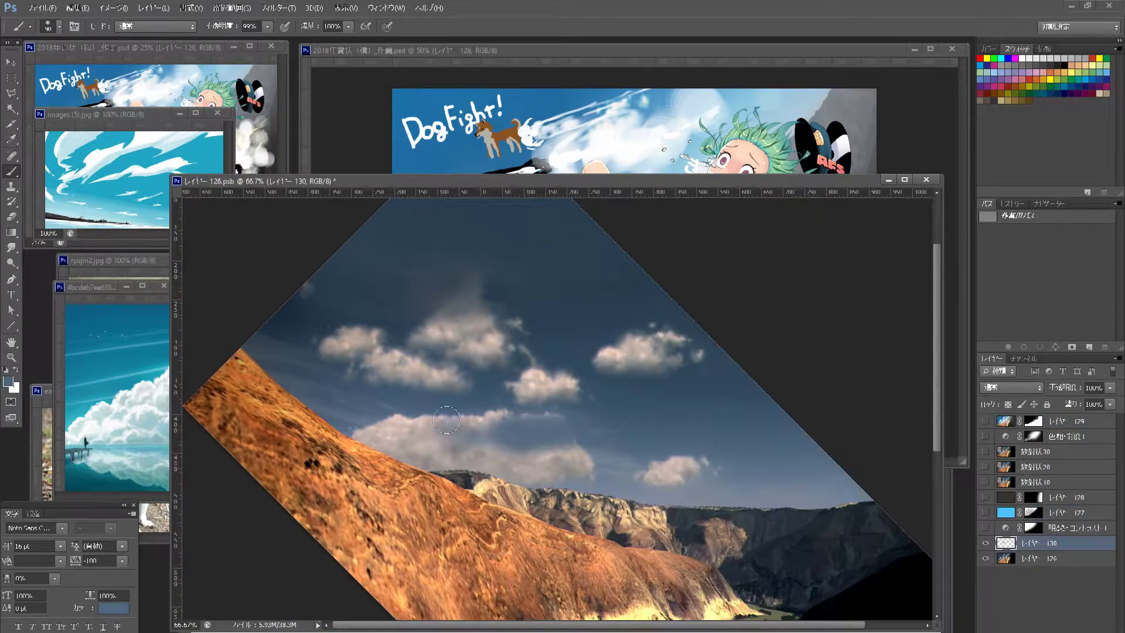
- Darken the pale cloud band by the ridge and add a new layer for clouds
mouse_move(593, 454)
mouse_down()
mouse_move(504, 469)
mouse_move(375, 446)
mouse_up()
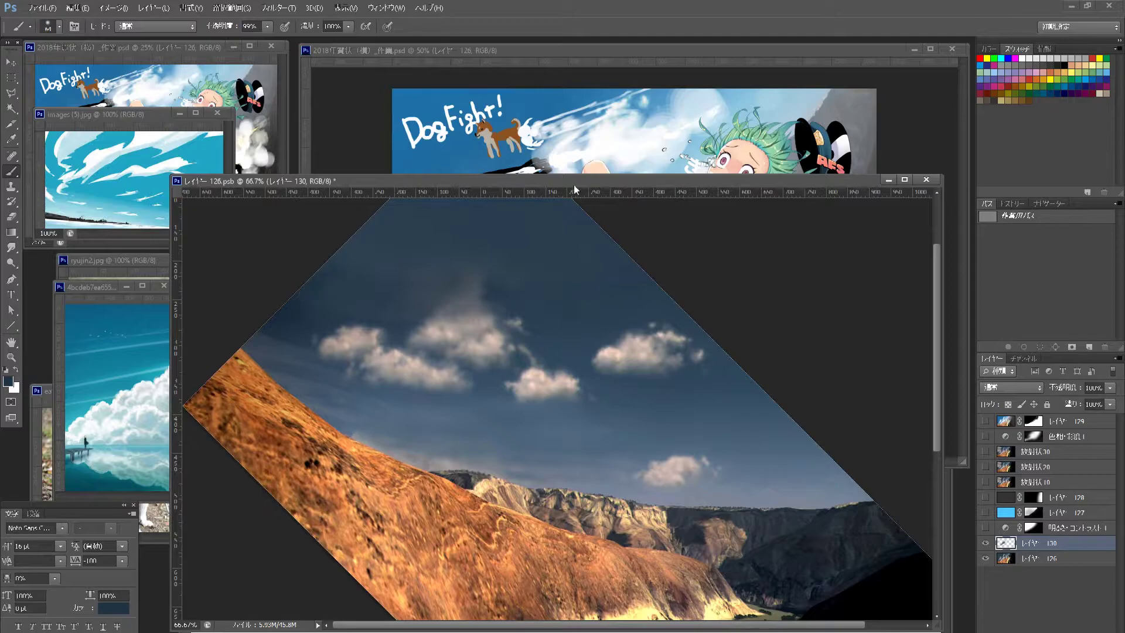
drag(574, 186, 630, 264)
drag(868, 258, 828, 250)
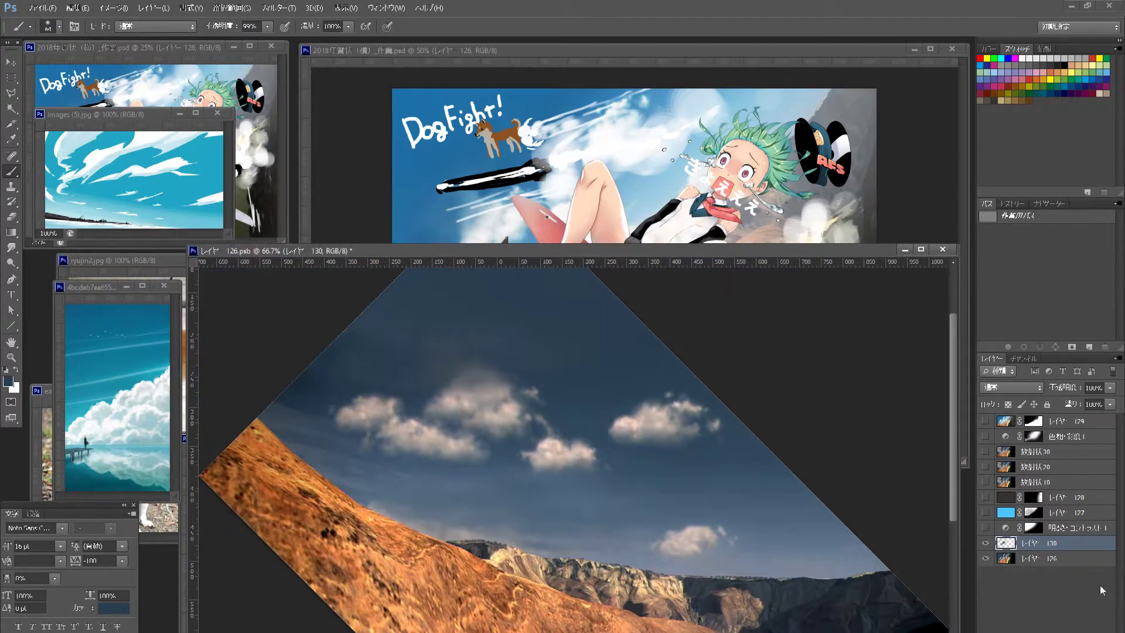
key(ctrl+shift+alt+n)
right_click(711, 293)
key(Escape)
- Paint pale cloud masses along the ridge and dark grey dabs on the lower-right clouds
drag(753, 513, 746, 533)
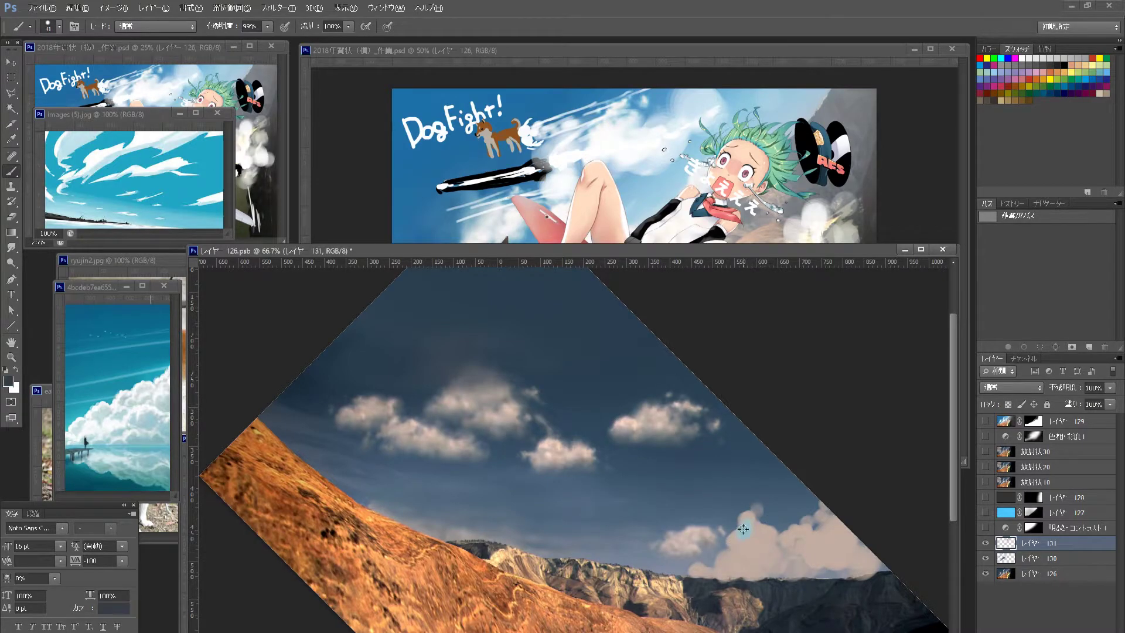
drag(779, 546, 727, 567)
drag(820, 556, 879, 572)
key(ctrl+plus)
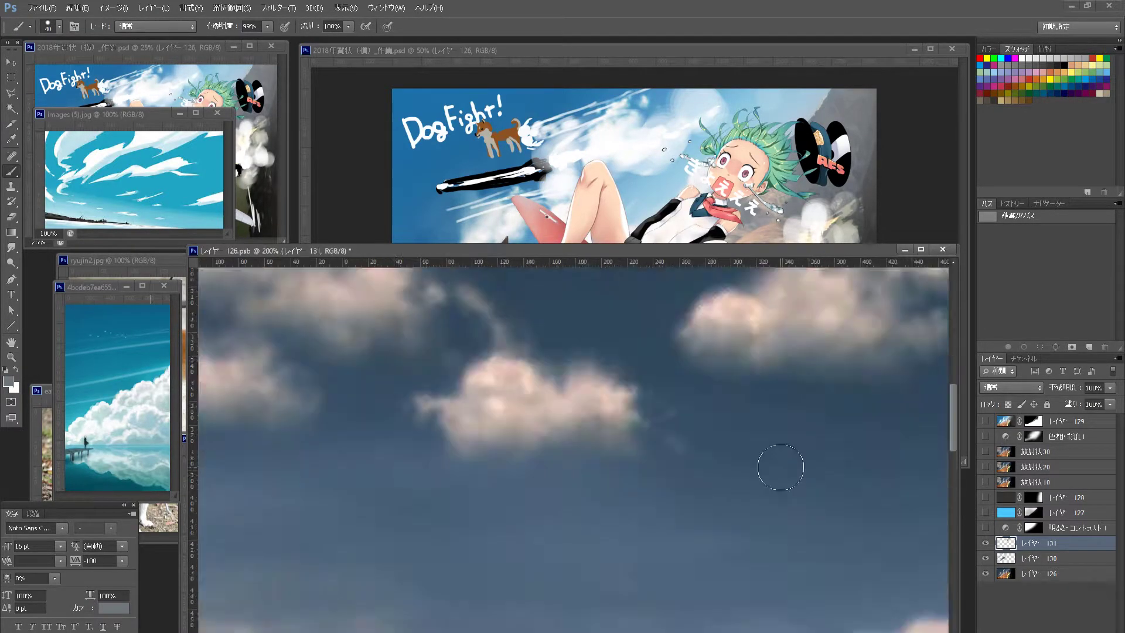
key(ctrl+plus)
alt+click(407, 520)
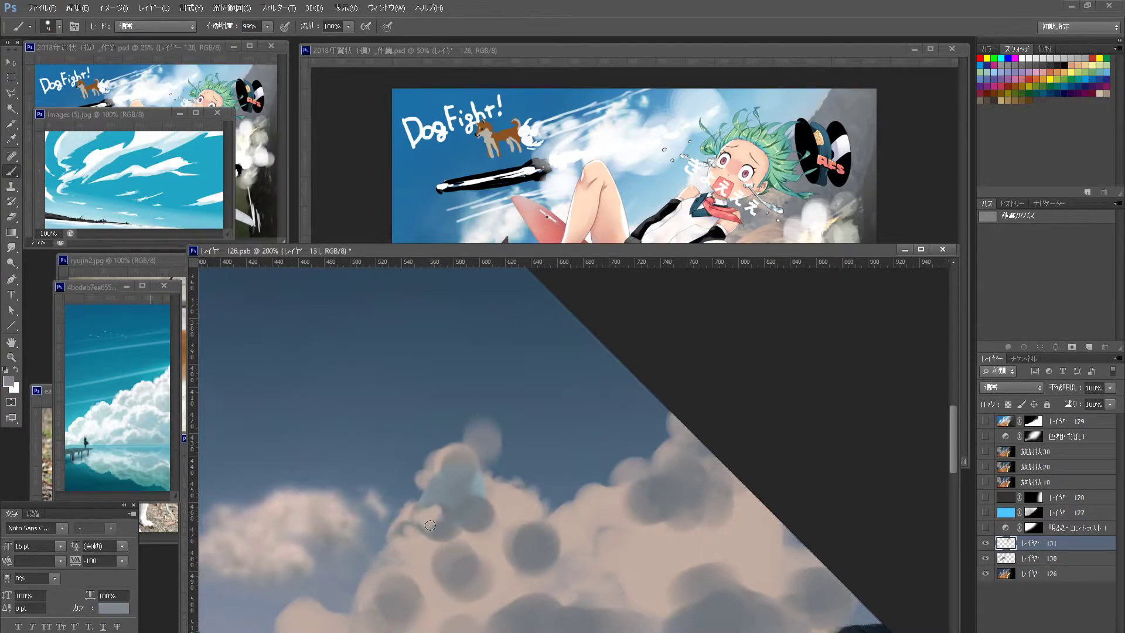
drag(489, 493, 524, 441)
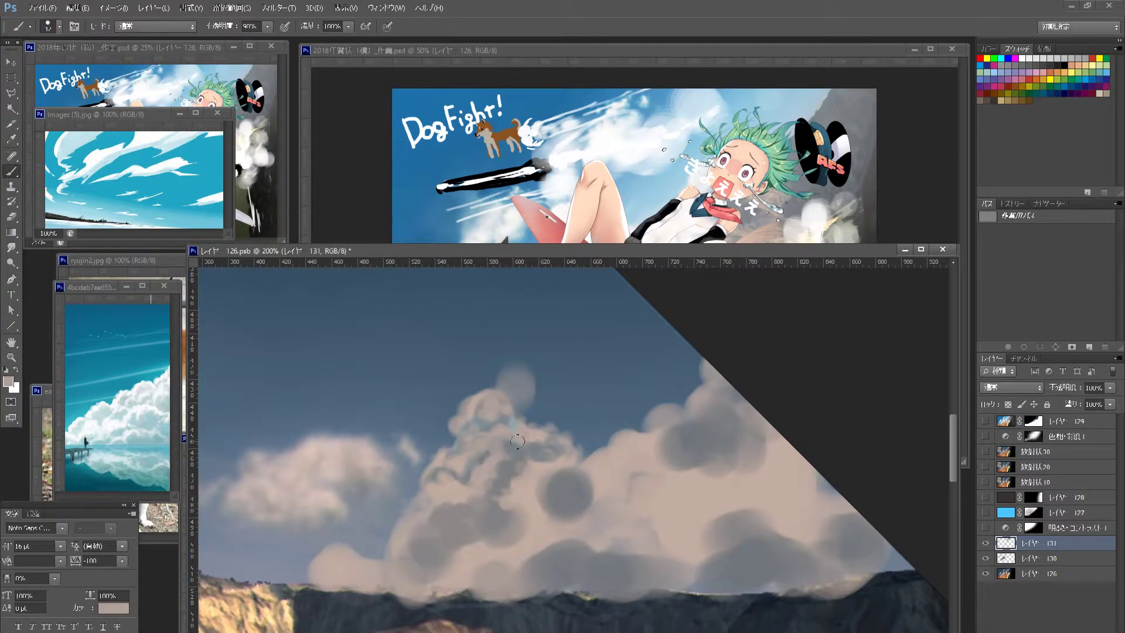
scroll(517, 441, down, 3)
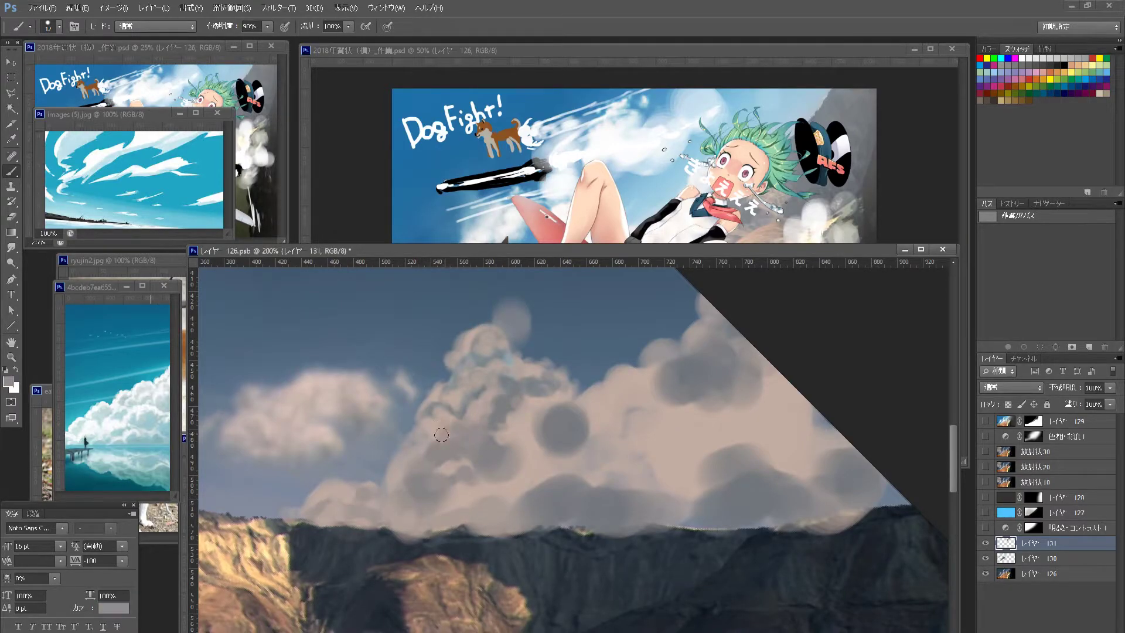
- Shade below the round cloud blob and reshape the lower-middle clouds with light and dark strokes
mouse_move(519, 486)
mouse_down()
mouse_move(539, 444)
mouse_move(708, 439)
mouse_move(741, 402)
mouse_move(779, 451)
mouse_move(724, 450)
mouse_up()
mouse_move(644, 408)
mouse_down()
mouse_move(595, 433)
mouse_move(516, 515)
mouse_up()
mouse_move(586, 468)
mouse_down()
mouse_move(539, 509)
mouse_move(686, 505)
mouse_up()
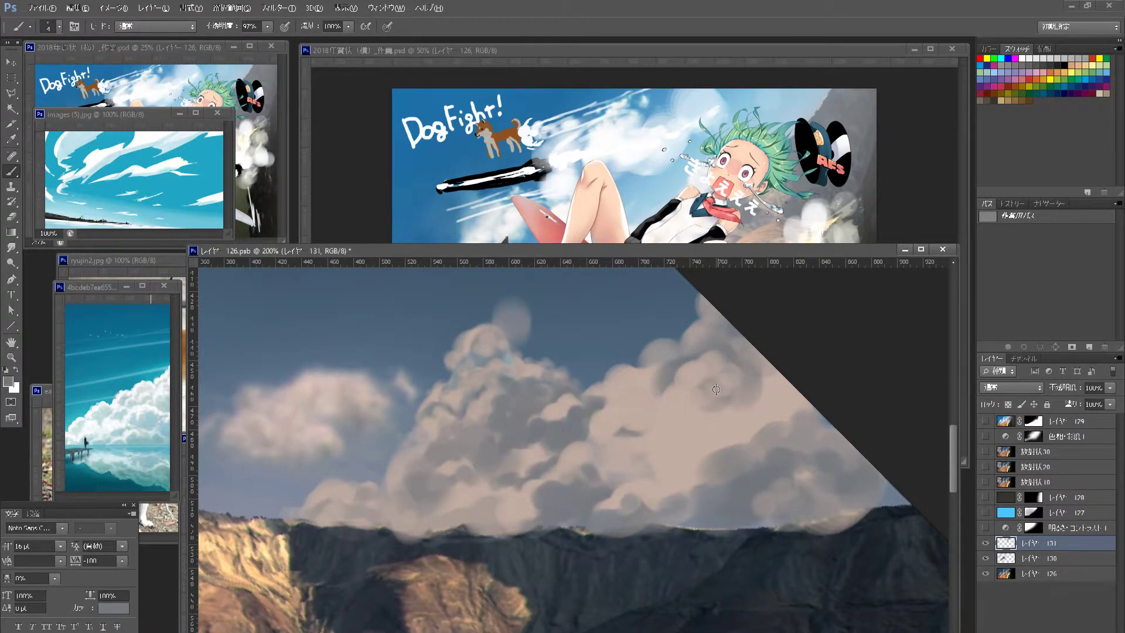
mouse_move(561, 426)
mouse_down()
mouse_move(843, 413)
mouse_move(586, 545)
mouse_up()
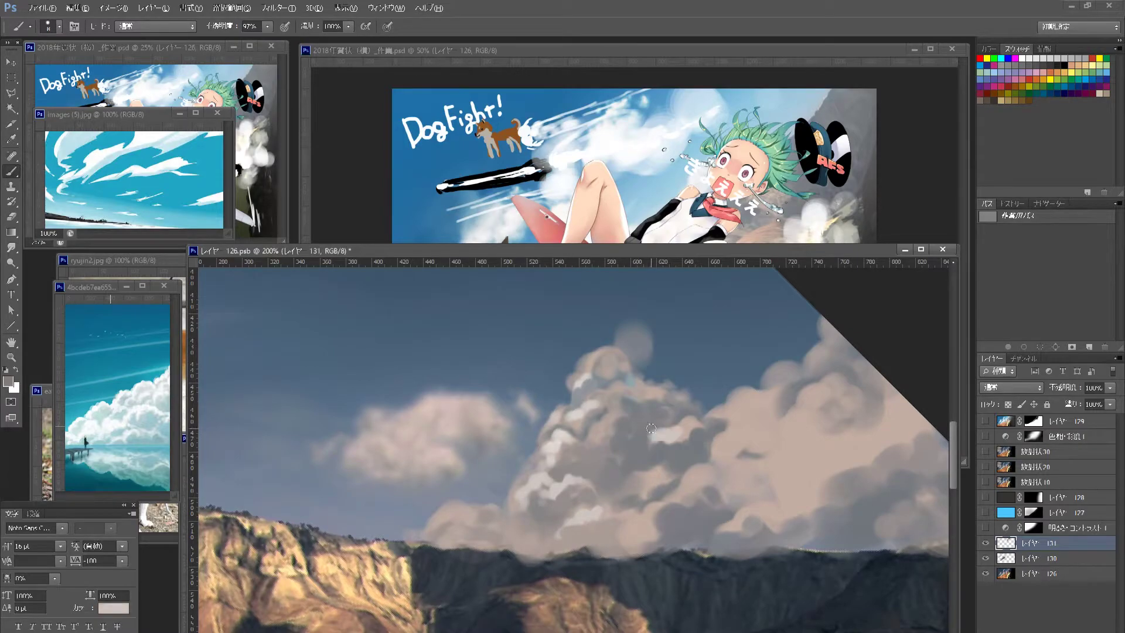
- Paint pinkish highlights on the right-hand clouds and grey shadows on the central and low clouds
drag(734, 433, 821, 413)
drag(779, 468, 733, 495)
mouse_move(843, 451)
mouse_down()
mouse_move(897, 422)
mouse_move(844, 486)
mouse_up()
mouse_move(814, 498)
mouse_down()
mouse_move(770, 512)
mouse_move(668, 428)
mouse_up()
alt+click(762, 519)
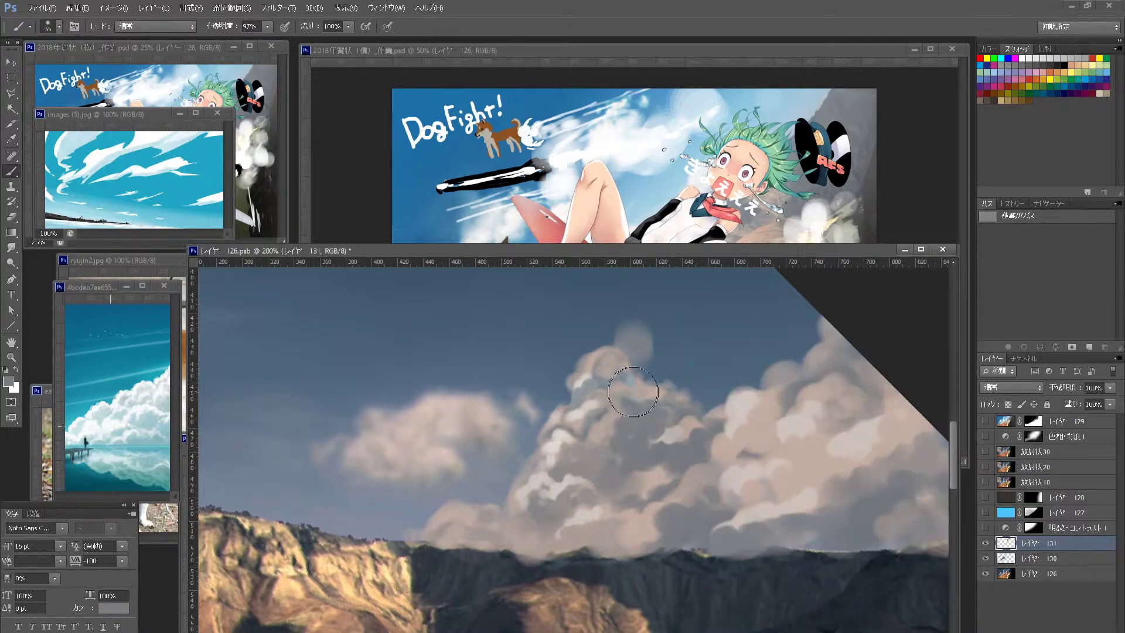
mouse_move(674, 486)
mouse_down()
mouse_move(645, 381)
mouse_move(738, 398)
mouse_up()
drag(422, 516, 504, 515)
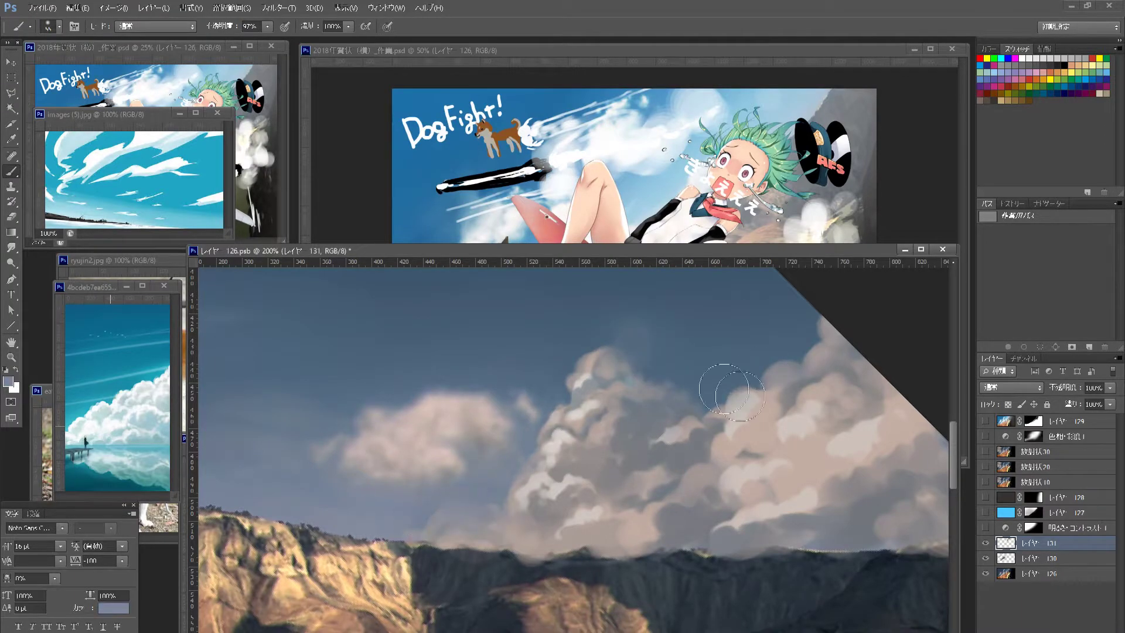
- Erase the haze band along the mountain ridge and zoom out to the whole canvas
click(13, 218)
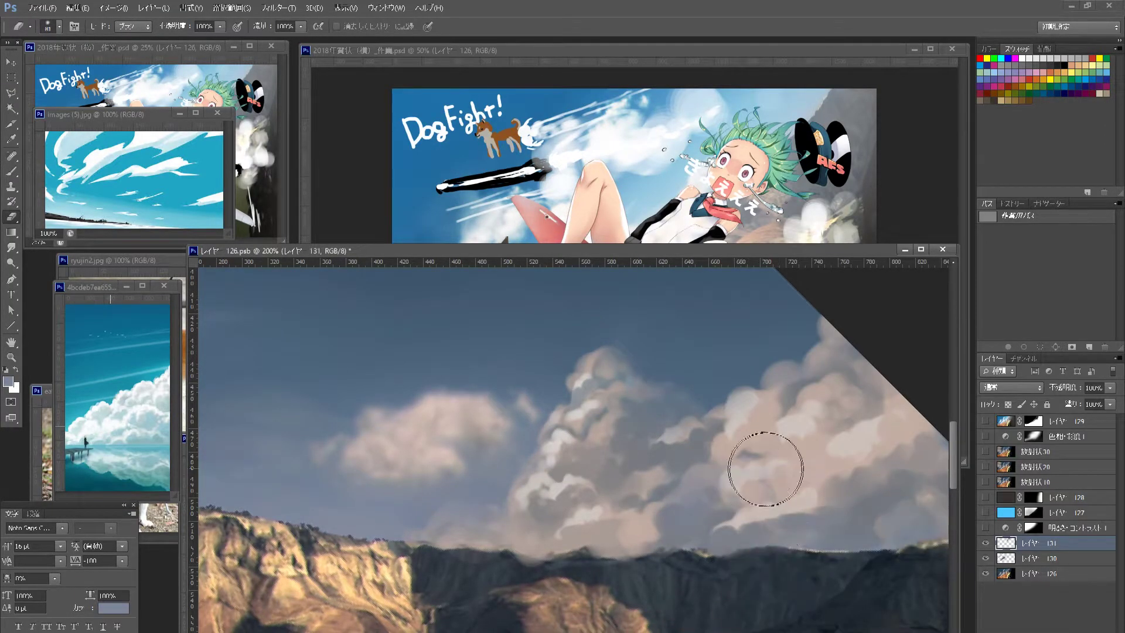
drag(636, 554, 713, 579)
key(ctrl+minus)
key(ctrl+minus)
key(ctrl+minus)
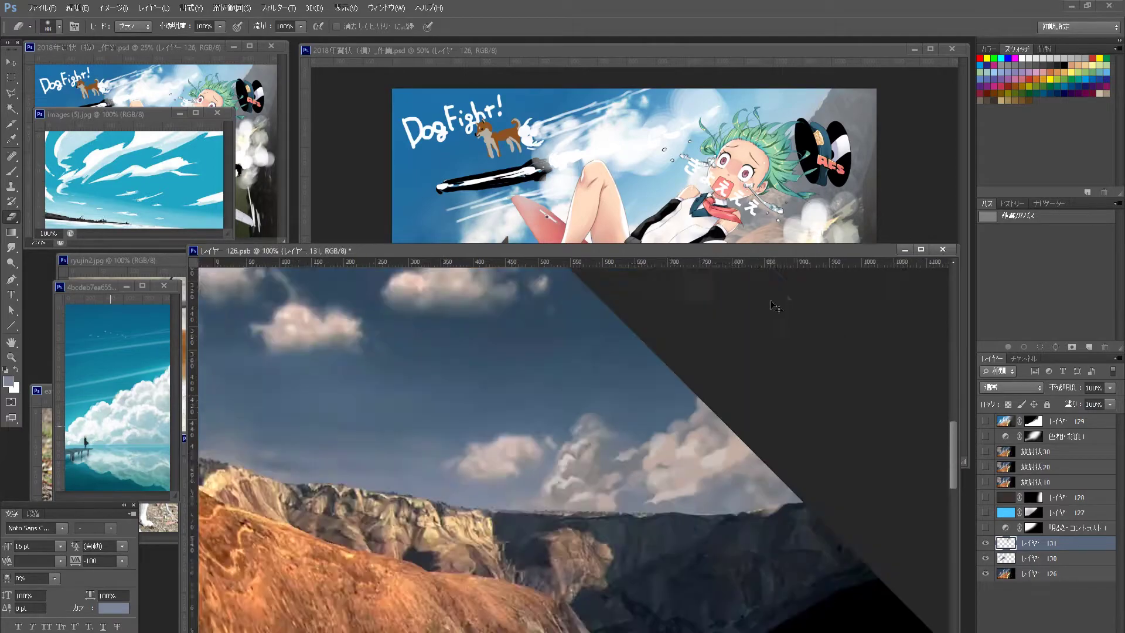
key(ctrl+minus)
key(ctrl+minus)
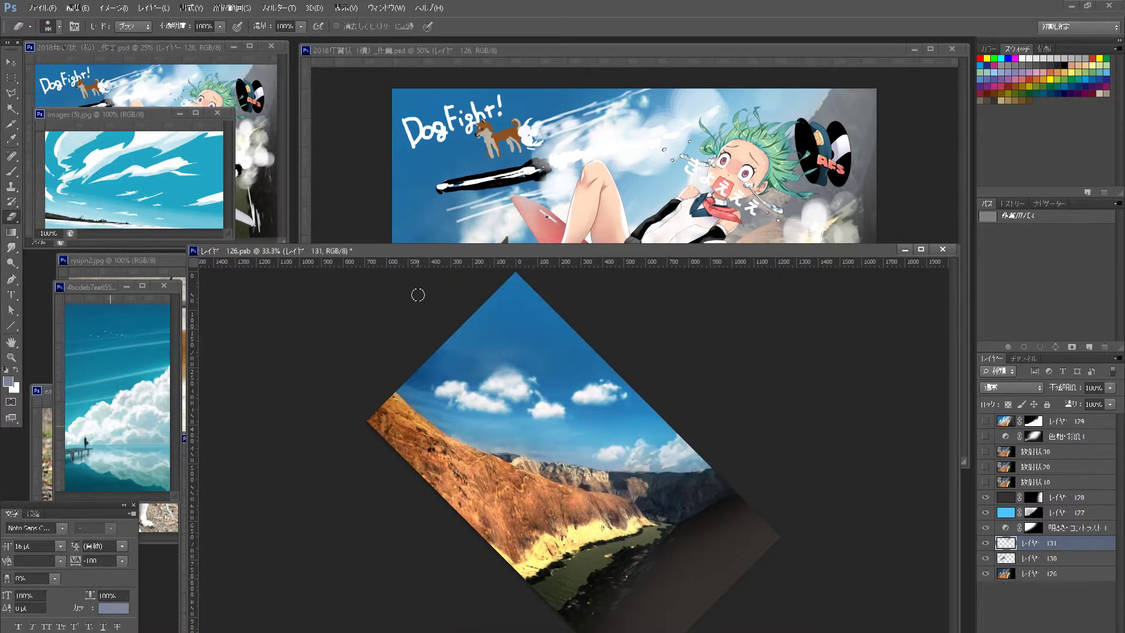
- Turn on the hue/saturation adjustment and add an Exposure adjustment layer brightening the image
click(986, 436)
click(1052, 626)
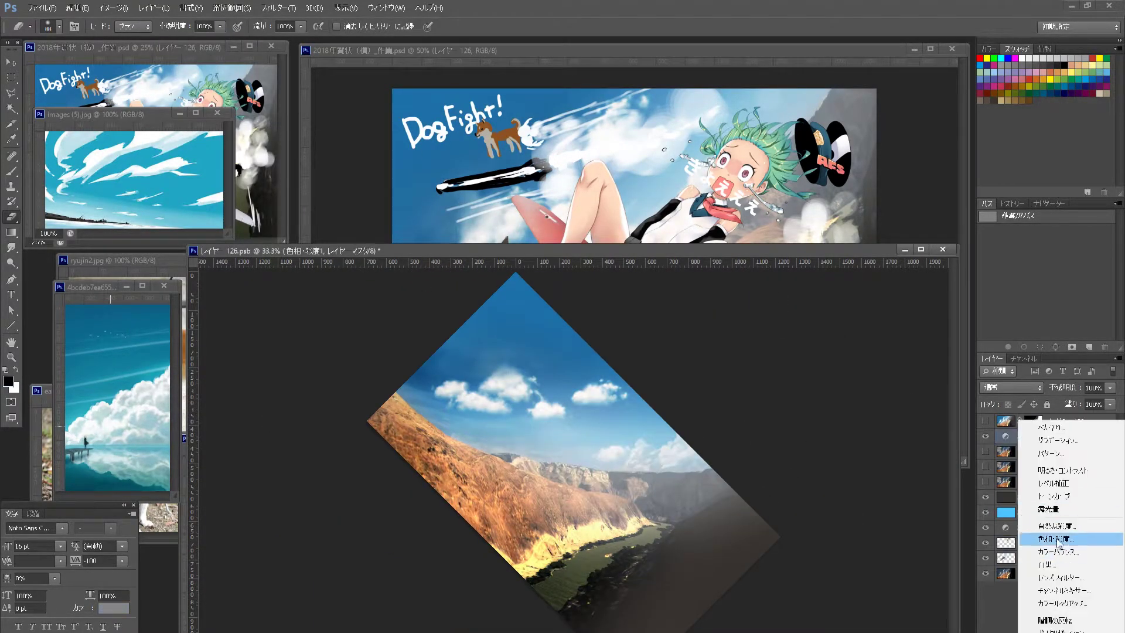
click(1102, 535)
drag(849, 263, 855, 310)
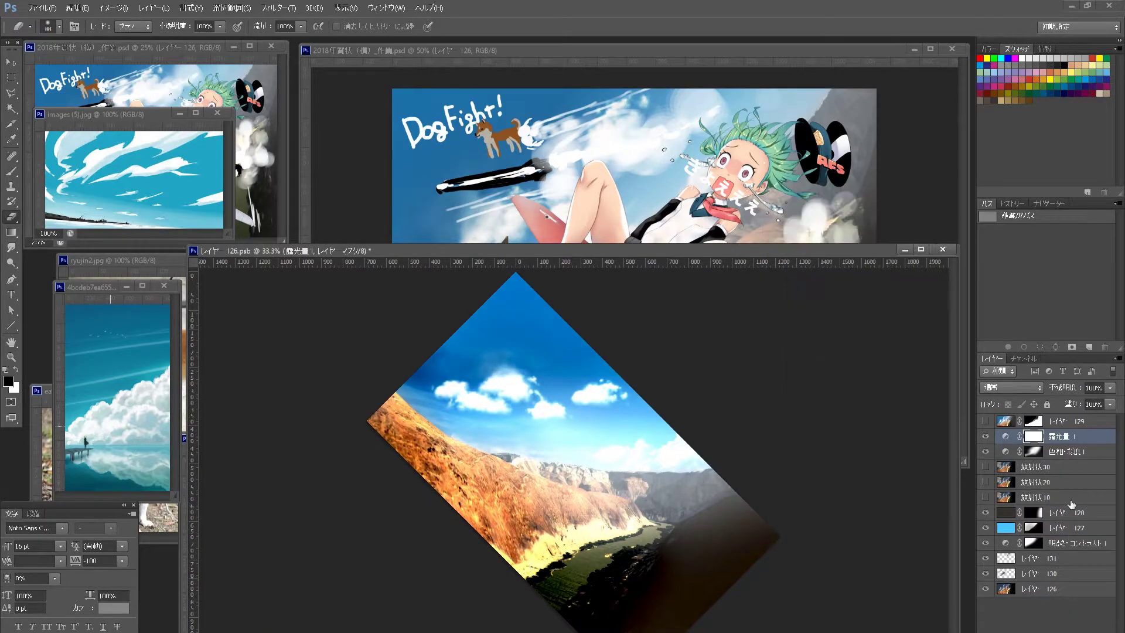
- Invert the exposure mask and paint the brightening onto the mountain slope
key(ctrl+i)
key(ctrl+plus)
key(ctrl+plus)
drag(829, 540, 691, 465)
mouse_move(309, 397)
mouse_down()
mouse_move(615, 465)
mouse_move(583, 402)
mouse_move(809, 502)
mouse_move(730, 467)
mouse_up()
key(x)
double_click(1055, 439)
key(Escape)
- Set exposure to about +0.55 and tone down the brightening on the right side
double_click(1006, 436)
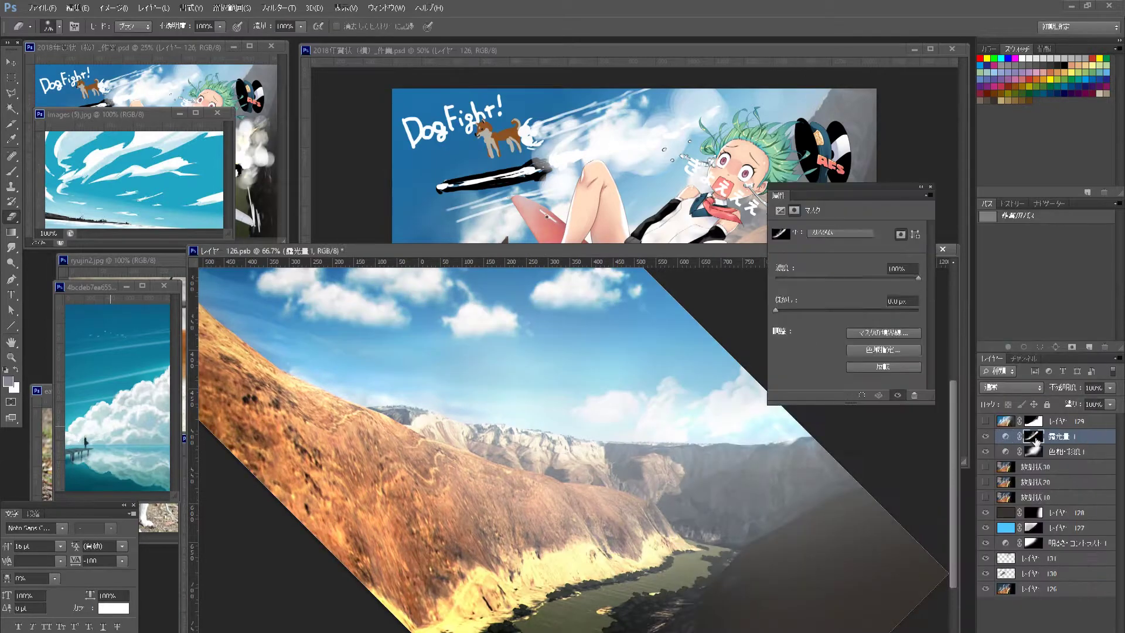
drag(858, 265, 853, 269)
shift+click(1033, 436)
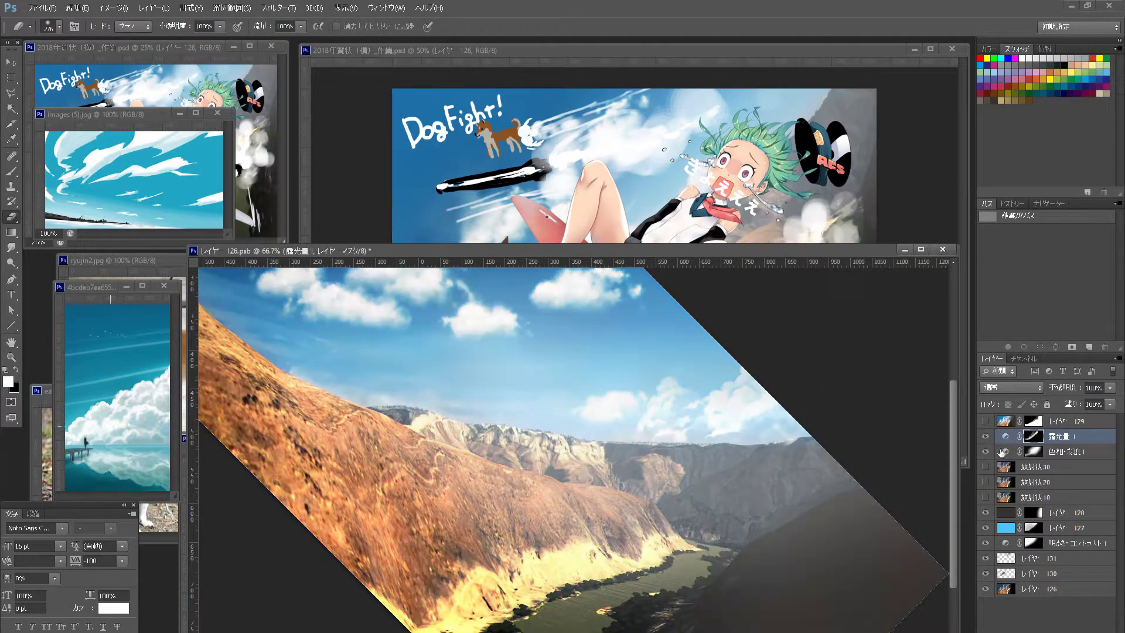
mouse_move(639, 446)
mouse_down()
mouse_move(809, 434)
mouse_move(682, 480)
mouse_up()
key(b)
key(x)
key(9)
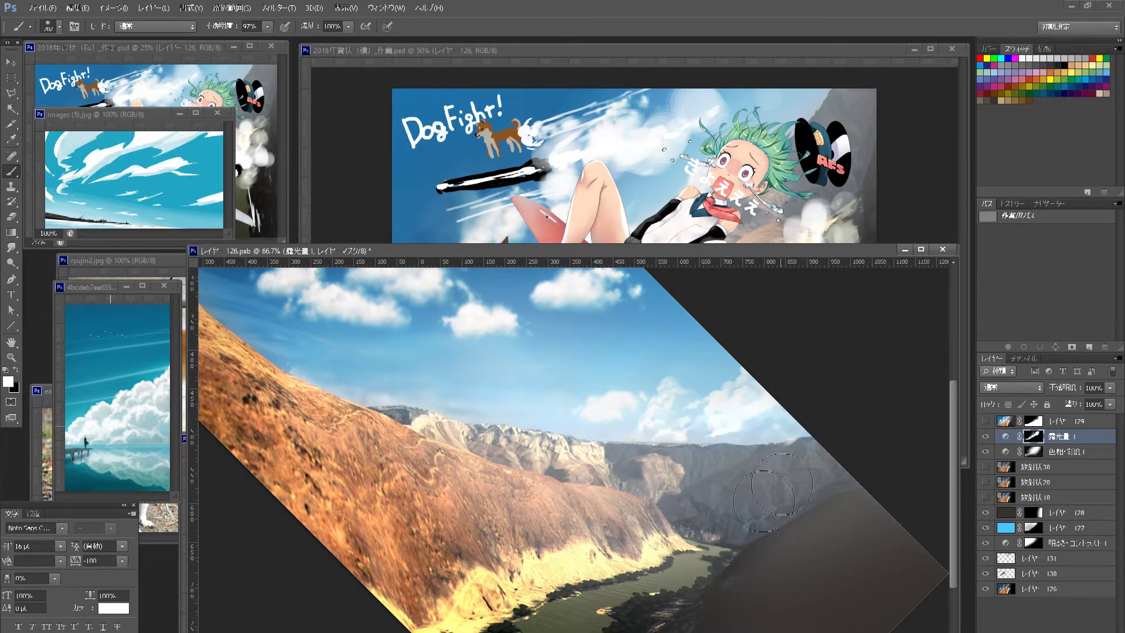
key(ctrl+minus)
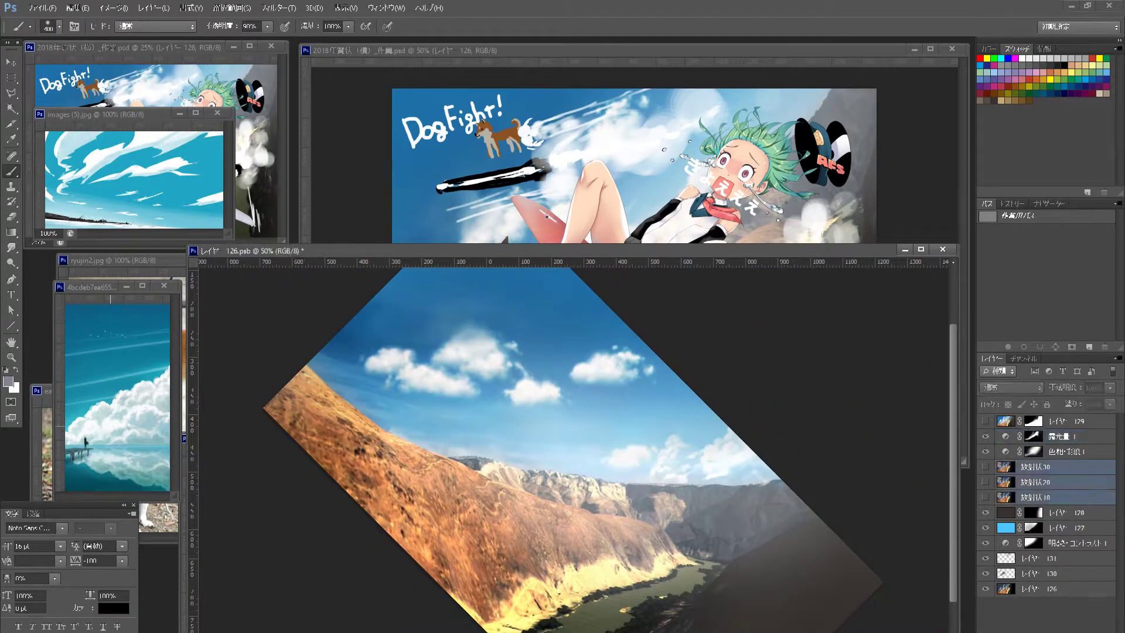
- Stamp a merged copy of visible layers, apply Motion Blur, and add a layer mask
key(ctrl+shift+alt+e)
click(279, 8)
mouse_move(273, 178)
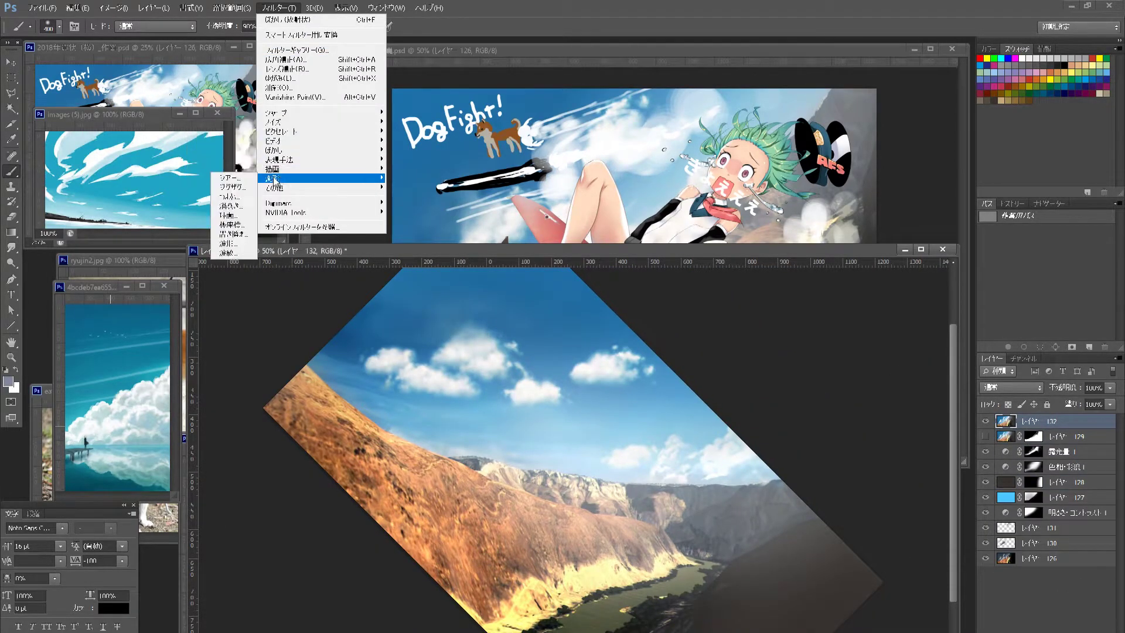
click(217, 187)
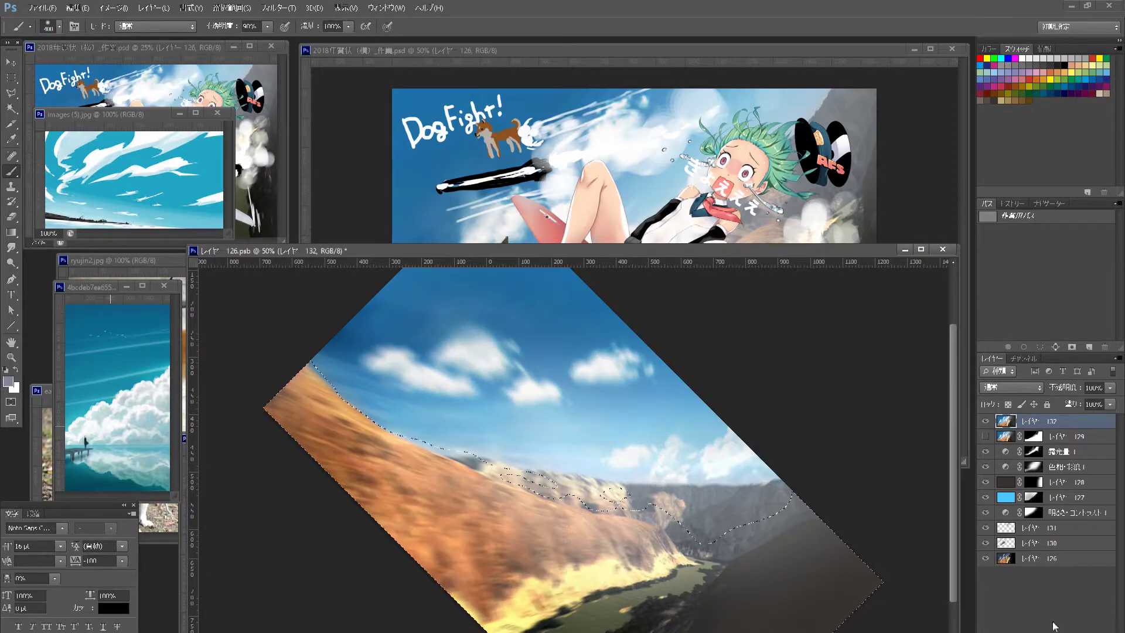
click(1040, 346)
key(ctrl+1)
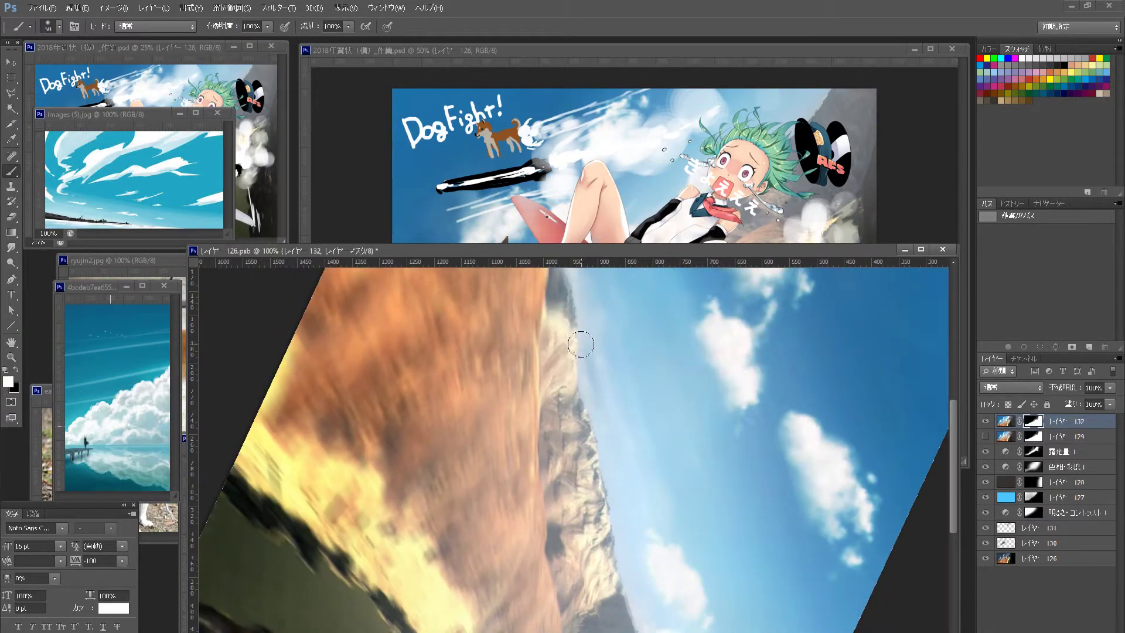
- Inspect the blurred layer's mask, then make layer 129 visible and selected
scroll(645, 413, down, 2)
scroll(586, 411, down, 2)
scroll(534, 409, down, 3)
alt+click(1033, 421)
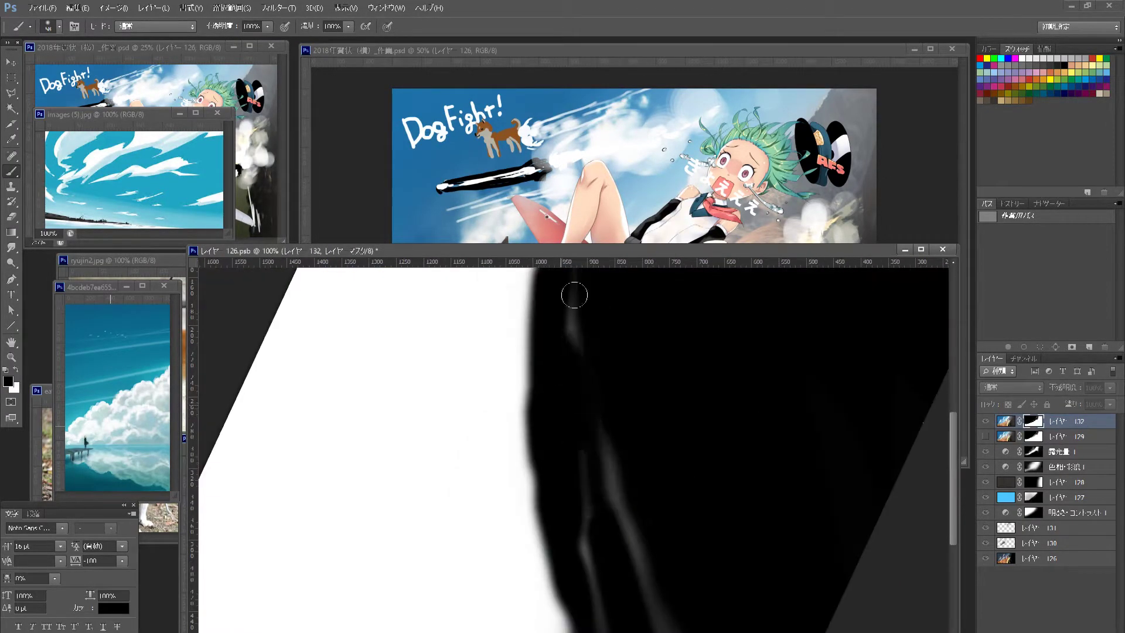
scroll(585, 490, left, 2)
click(1005, 421)
alt+click(1033, 420)
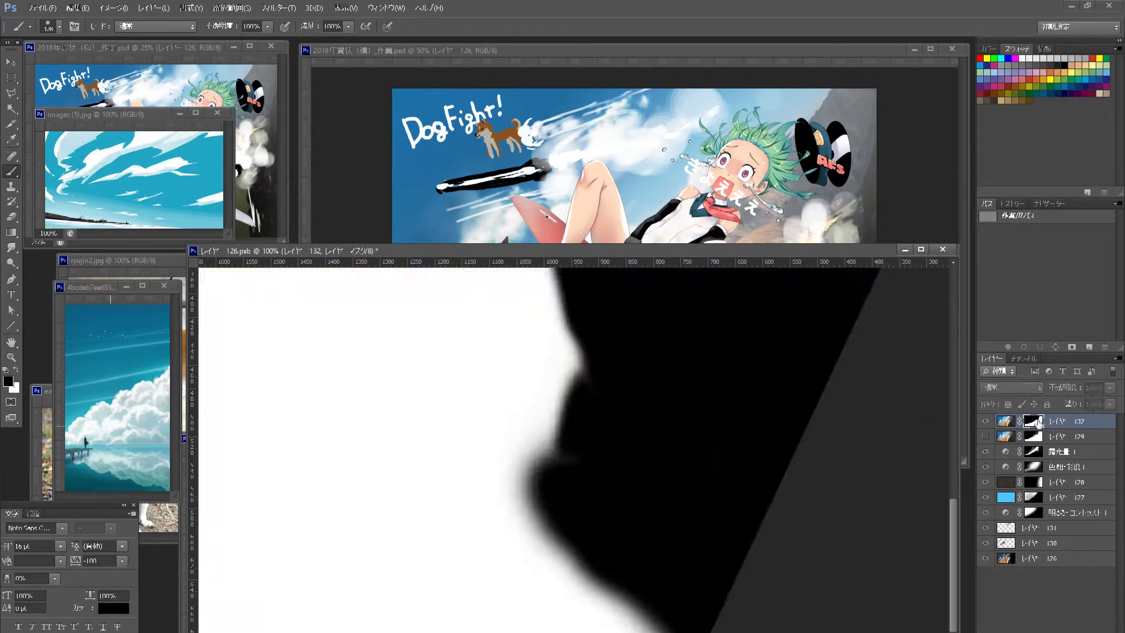
click(1057, 436)
key(ctrl+minus)
click(986, 437)
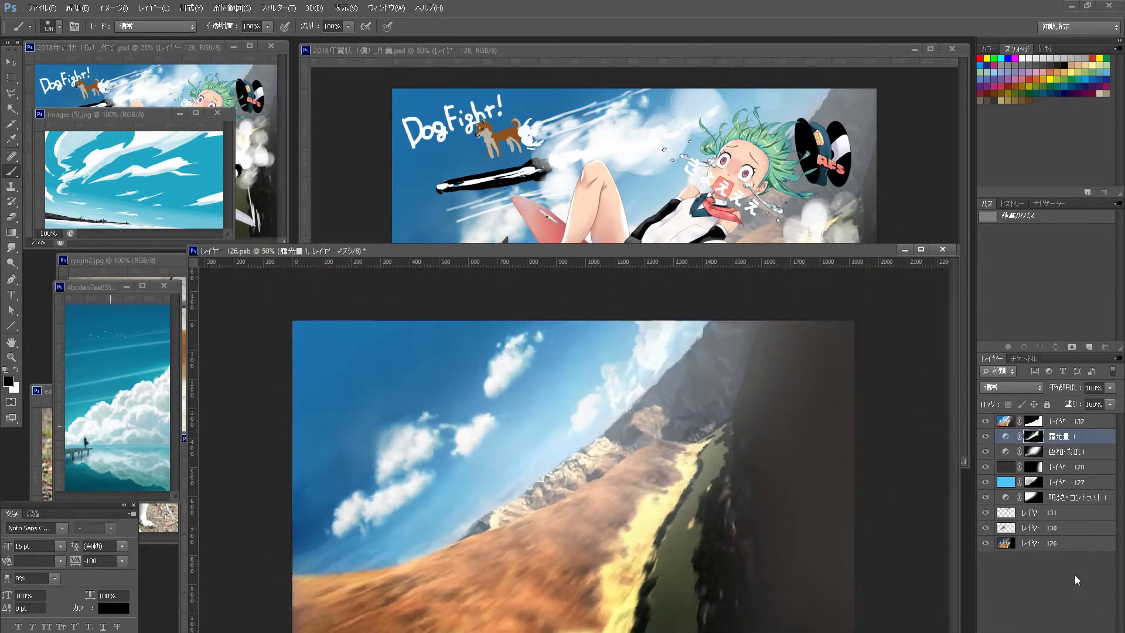
- Check the card, hide blurred layer 132, and shift layer 131's clouds about 110 px right
click(793, 150)
click(247, 251)
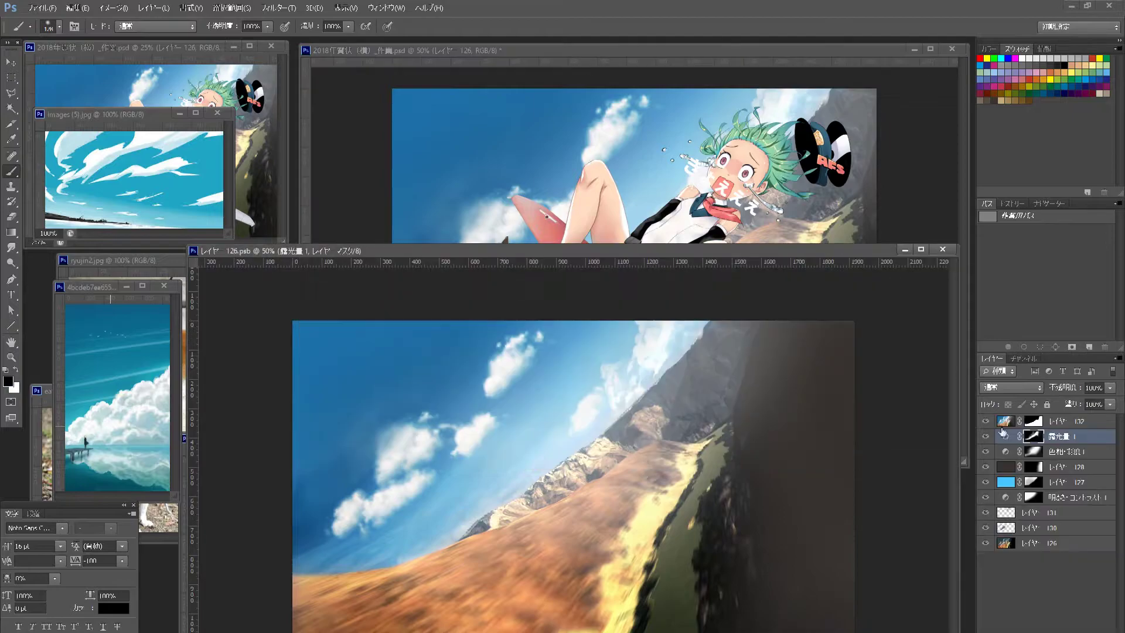
click(985, 421)
click(1031, 512)
key(v)
drag(651, 375, 715, 375)
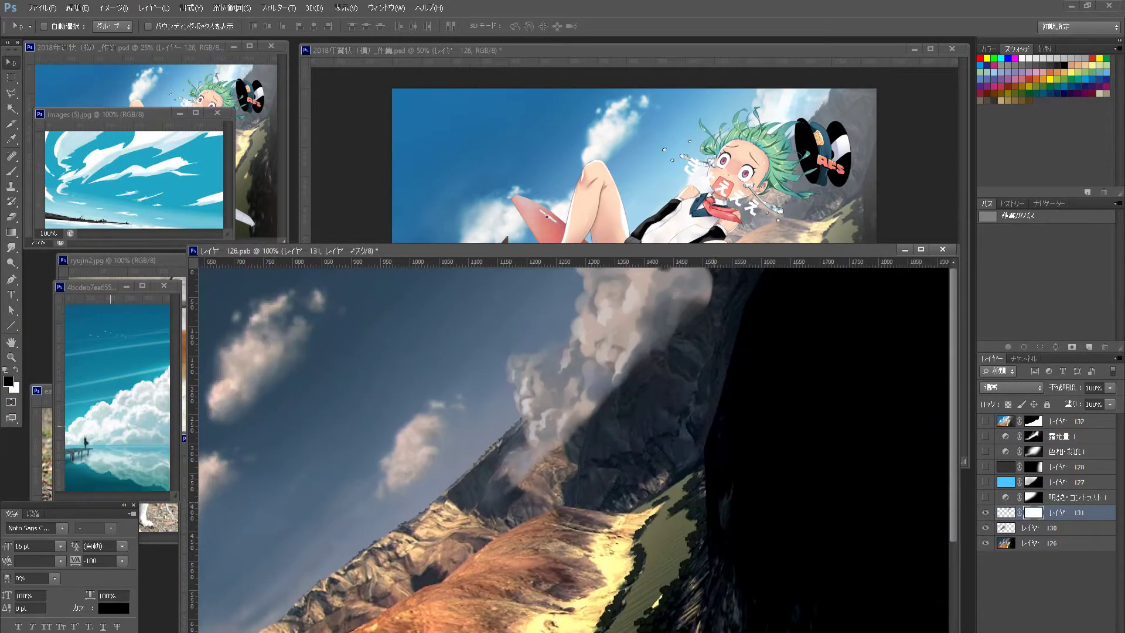
- Mask cloud layer 131 behind the mountain ridge, using a path traced along the ridge line
key(ctrl+plus)
key(ctrl+plus)
key(ctrl+plus)
key(p)
click(688, 276)
click(655, 304)
click(622, 332)
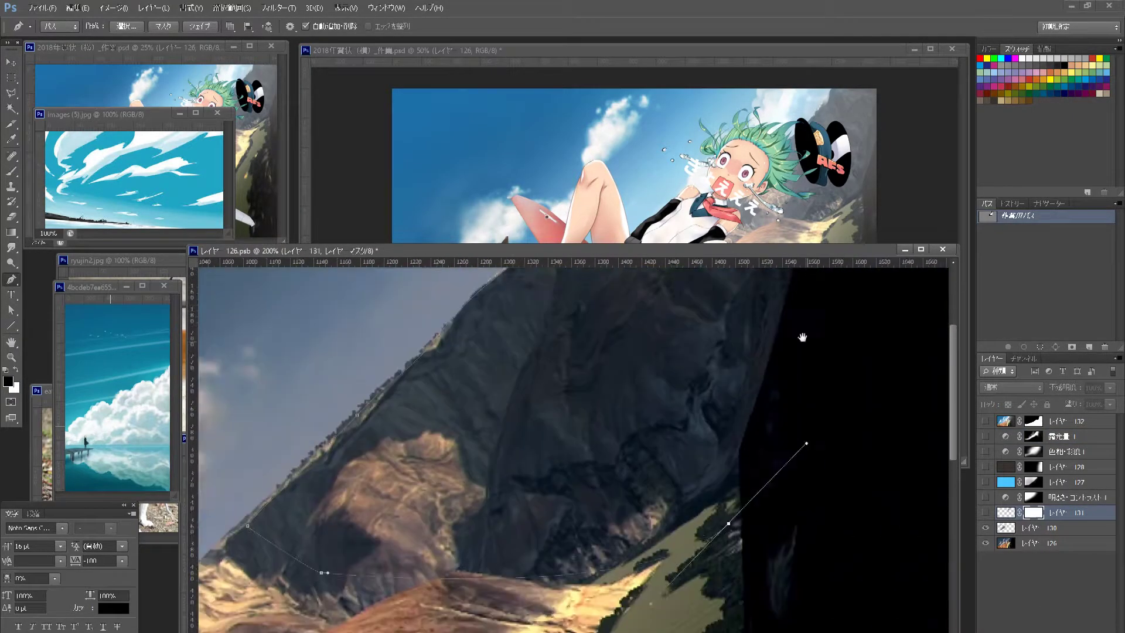
key(ctrl+Return)
key(b)
right_click(779, 472)
key(Escape)
drag(596, 352, 645, 351)
right_click(645, 296)
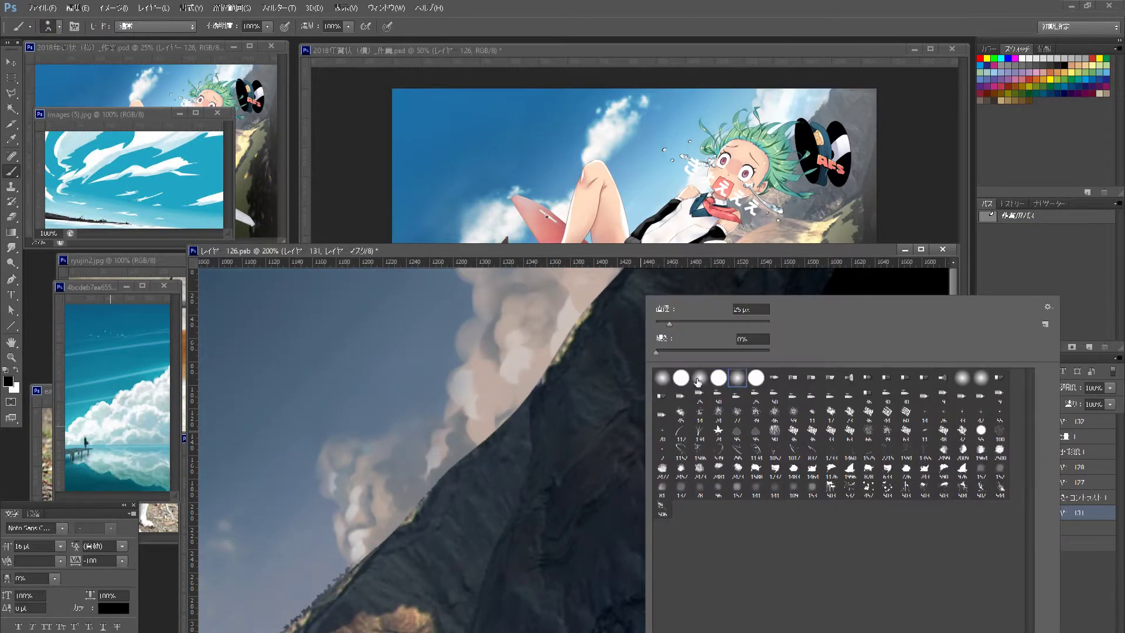
key(Escape)
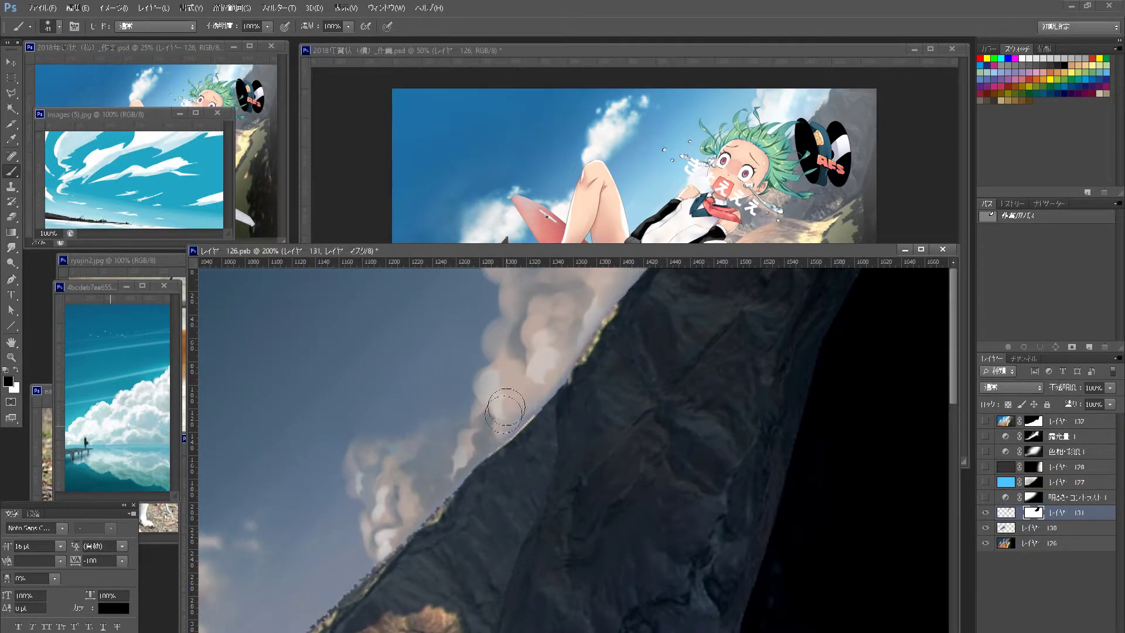
- Turn the adjustment layers back on, make a blurred merged landscape layer, and review the card documents
key(ctrl+minus)
key(ctrl+minus)
key(ctrl+minus)
drag(985, 497, 985, 436)
click(153, 8)
click(211, 326)
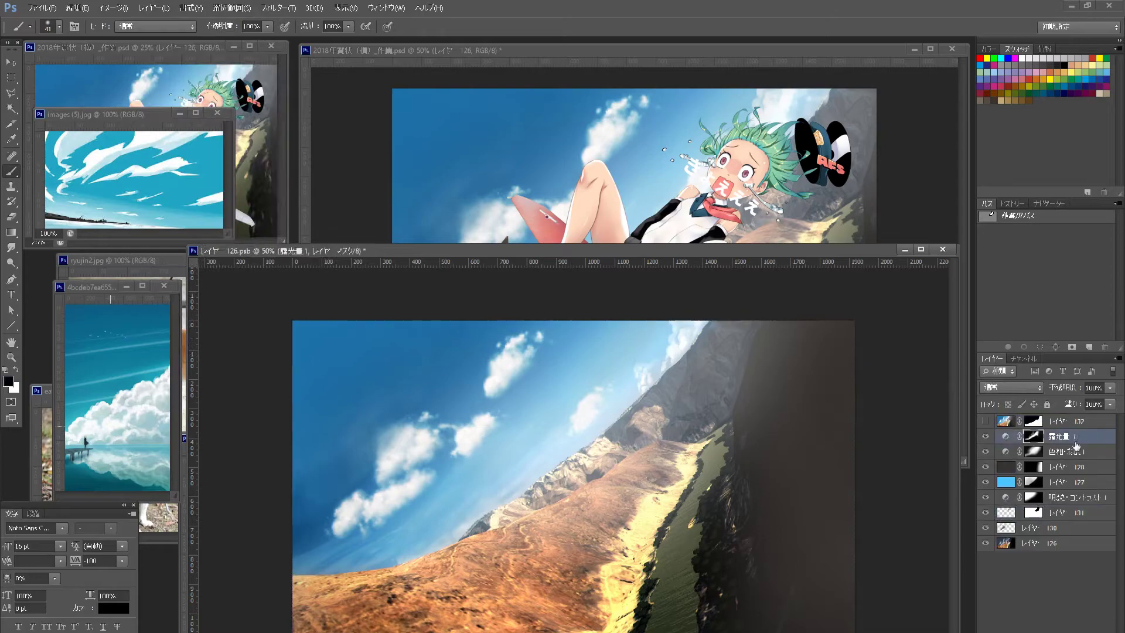
click(279, 7)
click(320, 150)
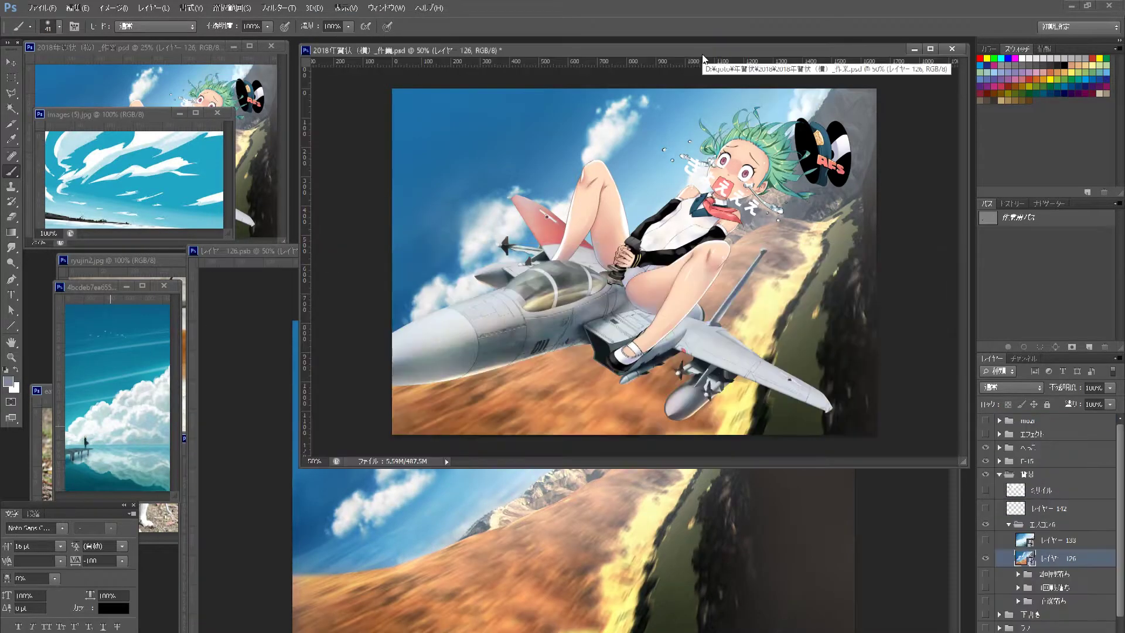
click(807, 66)
click(674, 516)
- Nudge the dark shadow overlay down and check its mask on its own
key(v)
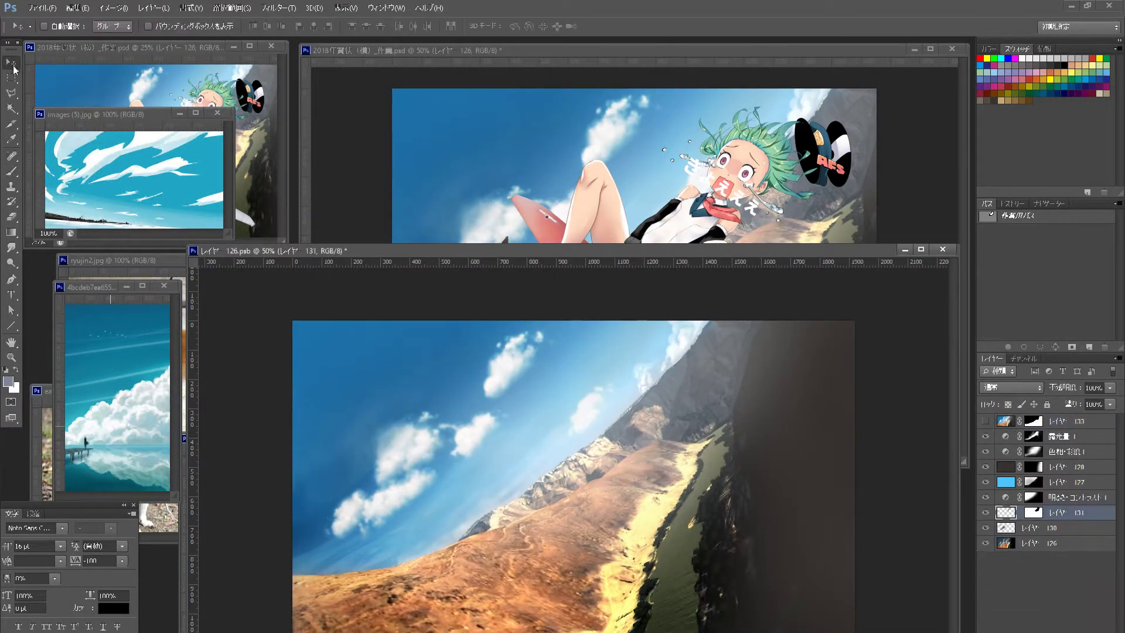
drag(674, 345, 748, 355)
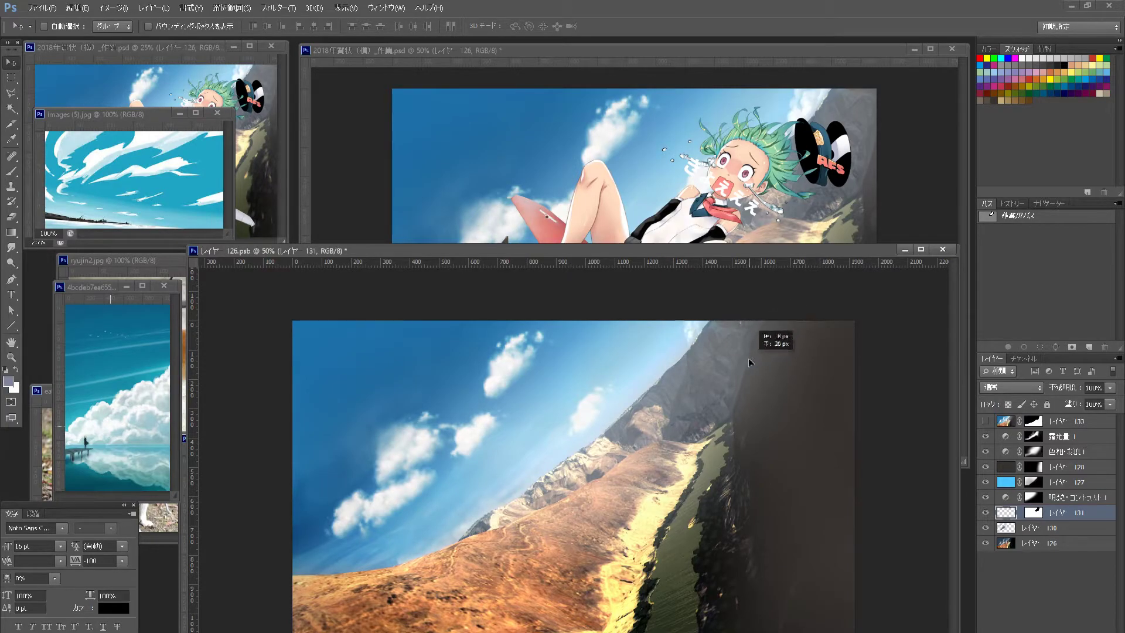
key(b)
key(alt+BackSpace)
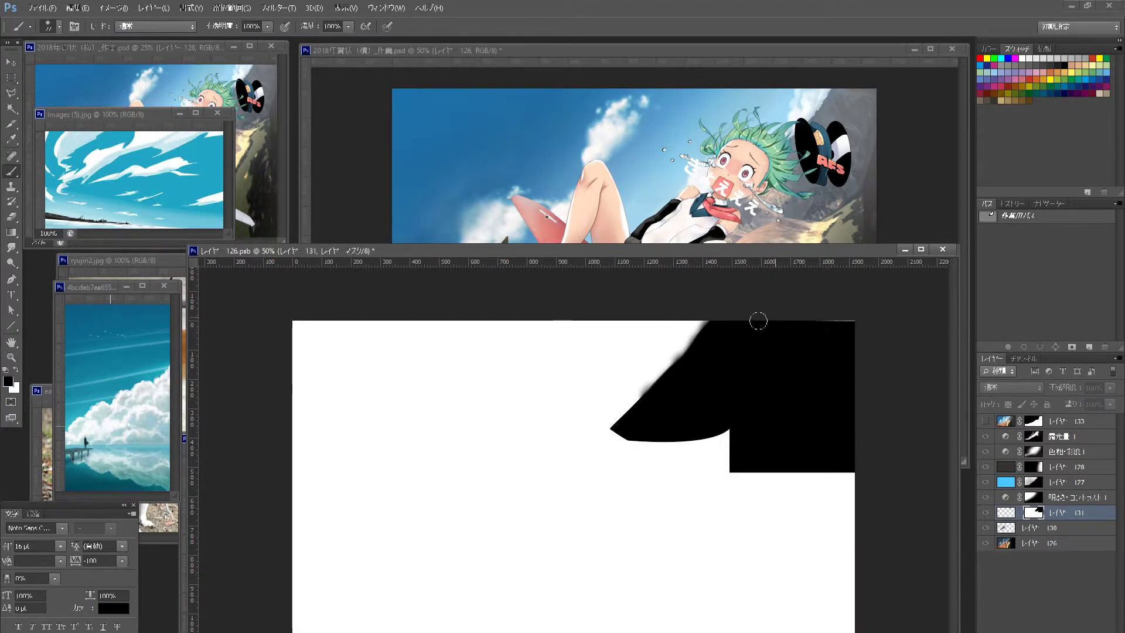
click(1005, 512)
- Rotate the shadow overlay about 10° to follow the cliff, save, and check the card
key(ctrl+t)
drag(722, 384, 731, 355)
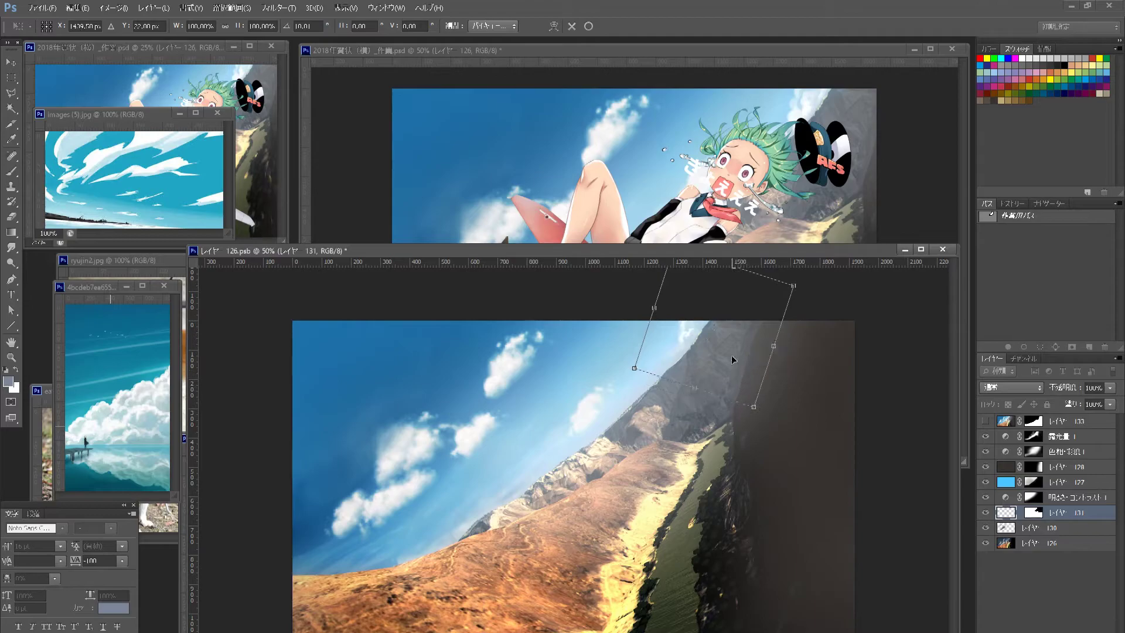
key(Return)
key(ctrl+plus)
key(ctrl+s)
click(857, 171)
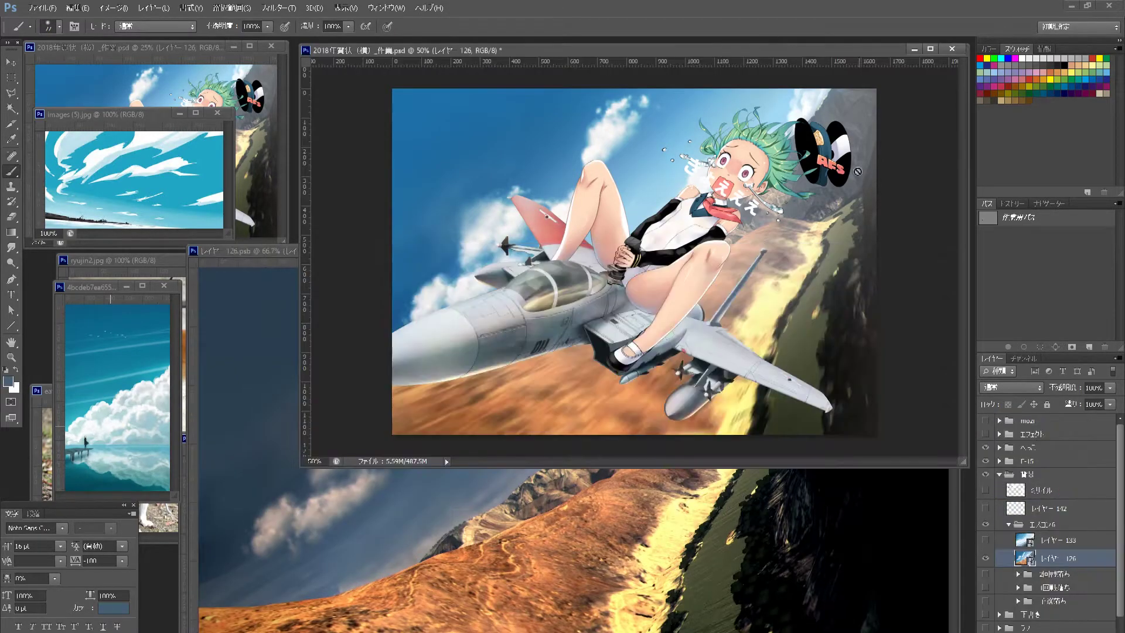
key(ctrl+Tab)
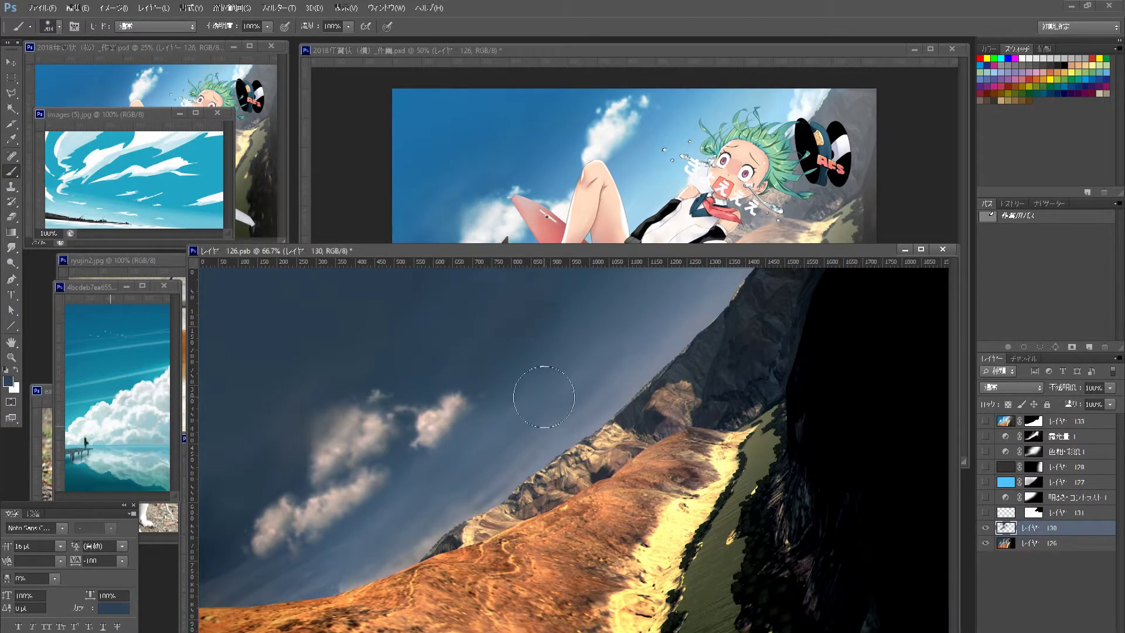
- Paint over the clouds to darken them, merge visible layers, and save to update the card
key(ctrl+Tab)
key(ctrl+Tab)
mouse_move(377, 502)
mouse_down()
mouse_move(432, 445)
mouse_move(235, 564)
mouse_up()
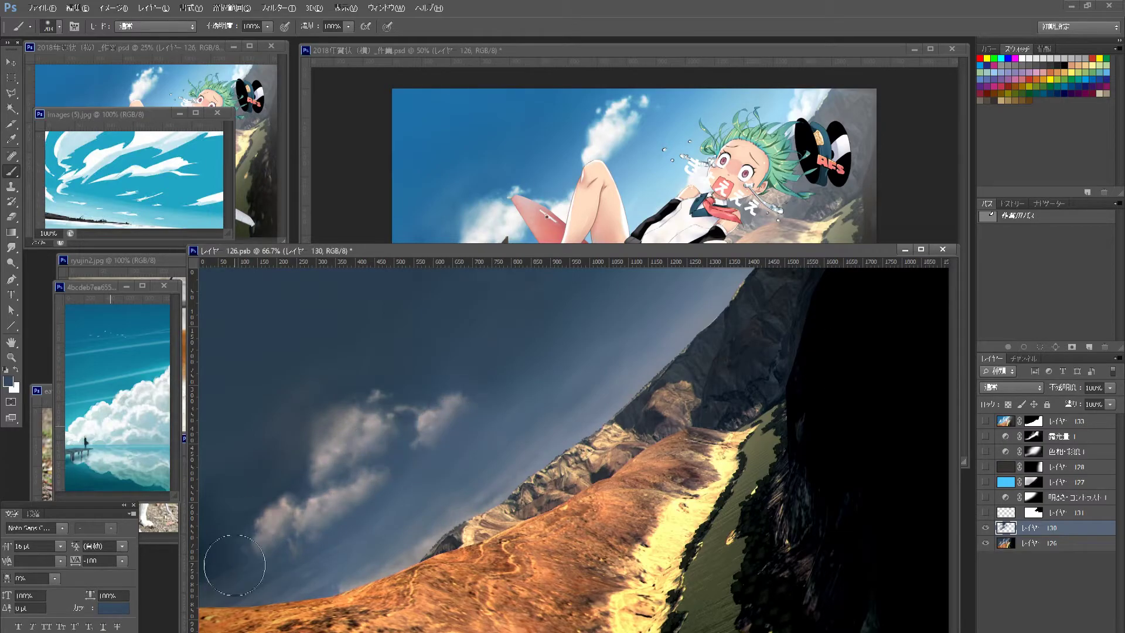
drag(985, 436, 985, 512)
key(ctrl+shift+alt+e)
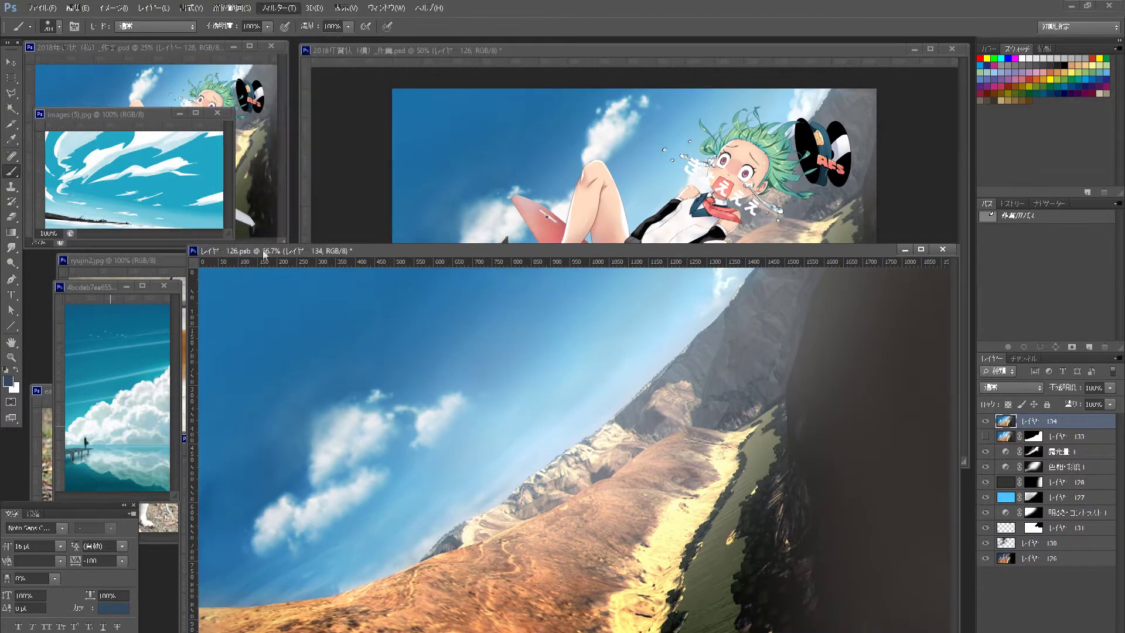
key(ctrl+s)
key(ctrl+Tab)
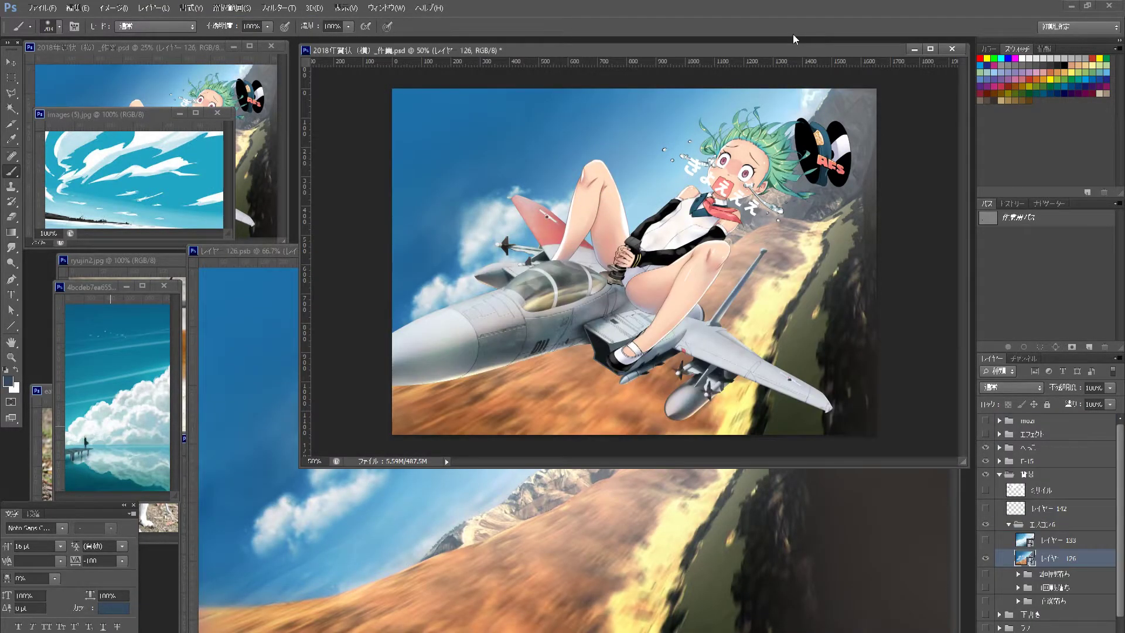
click(246, 251)
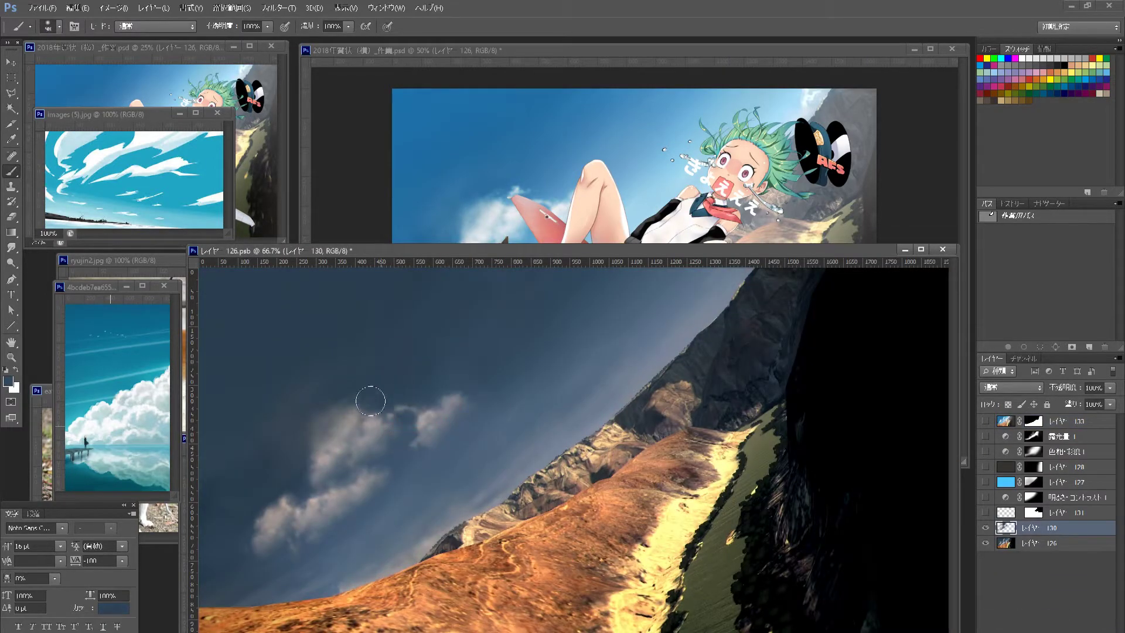
- Merge visible into a new layer, apply a Radial Blur zoom, and copy layer 133's mask onto it
drag(985, 436, 986, 513)
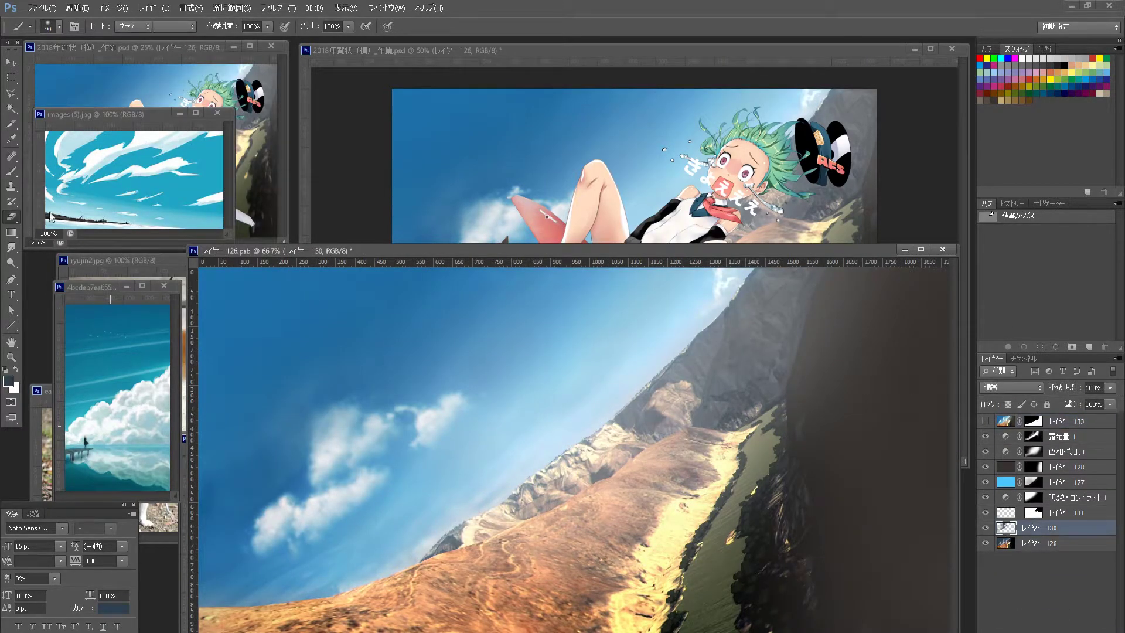
key(e)
key(ctrl+alt+shift+e)
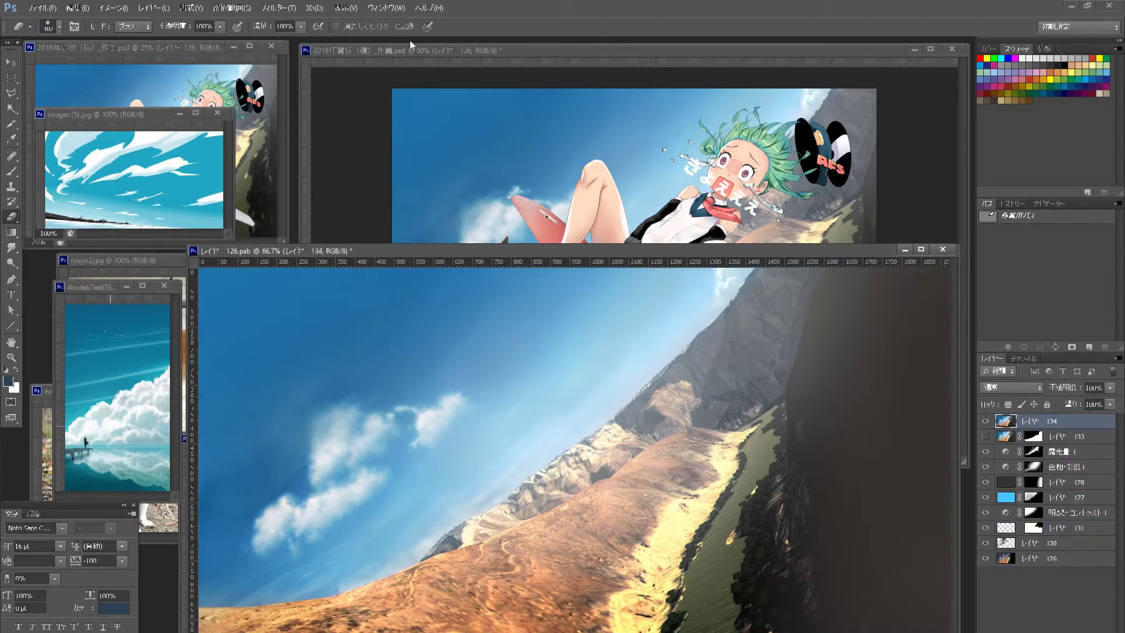
key(ctrl+alt+f)
key(Return)
drag(1034, 436, 1033, 420)
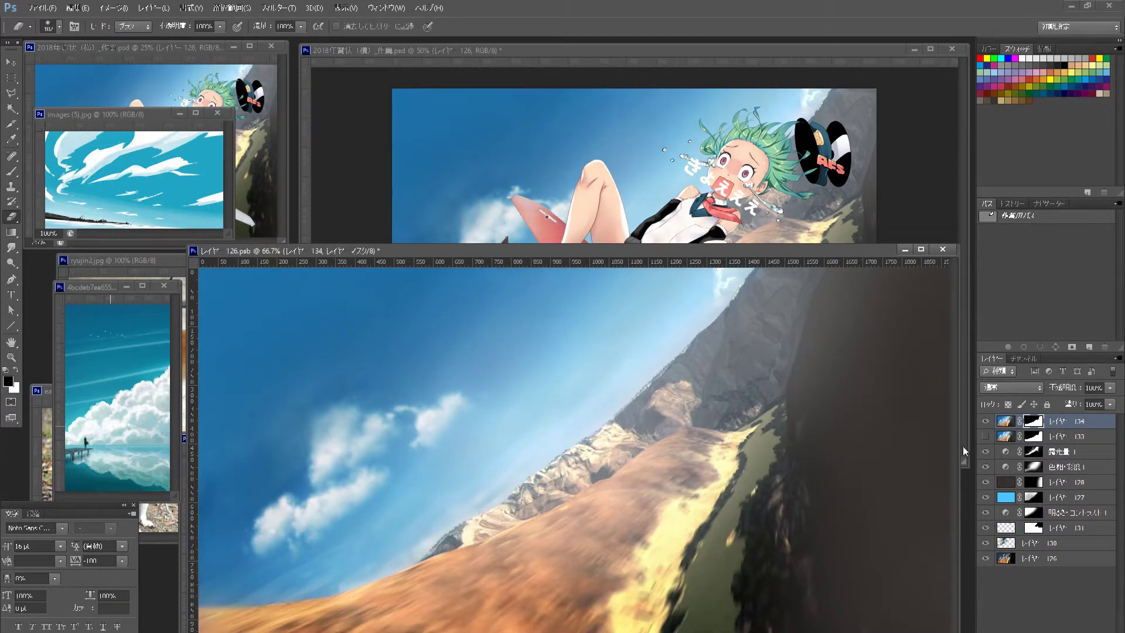
- Check the blur on the card, then reopen the mountain background smart object
click(963, 451)
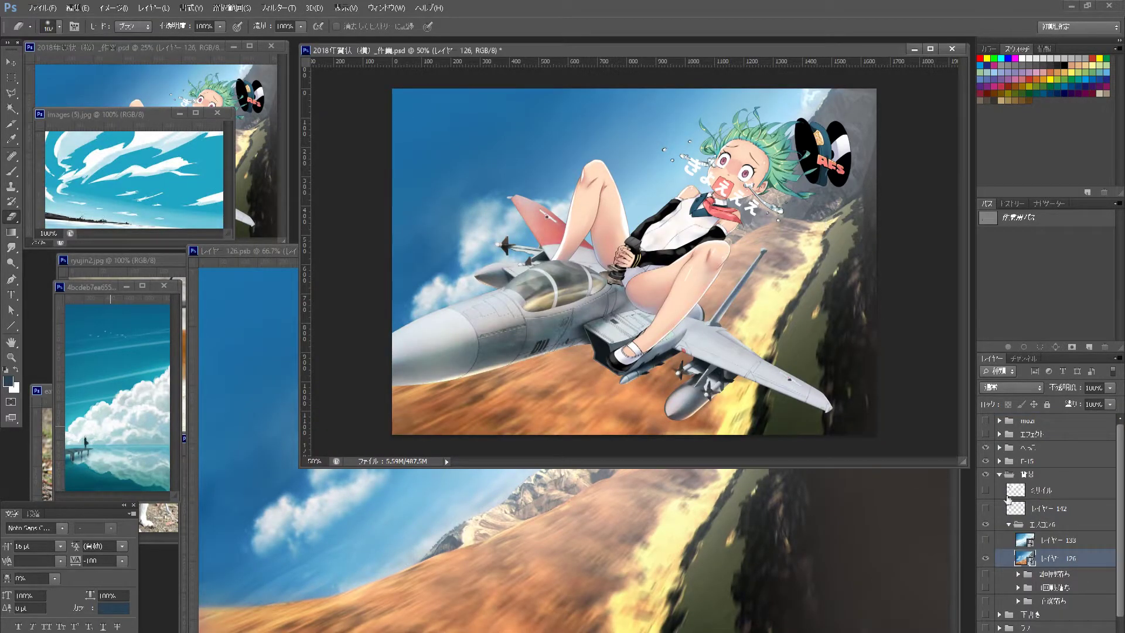
mouse_move(986, 508)
mouse_down()
mouse_move(986, 490)
mouse_move(985, 508)
mouse_up()
key(ctrl+shift+alt+n)
double_click(1025, 576)
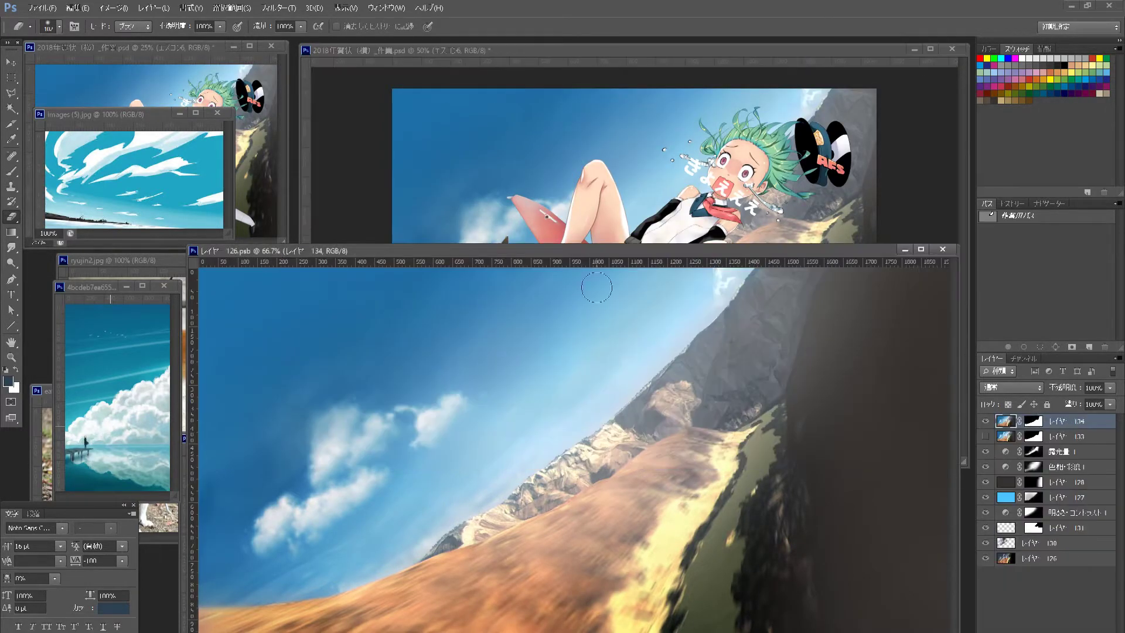
drag(544, 251, 549, 39)
- Hide adjustment layers and fill new layer 135 with a dark-blue sky gradient
drag(986, 451, 985, 527)
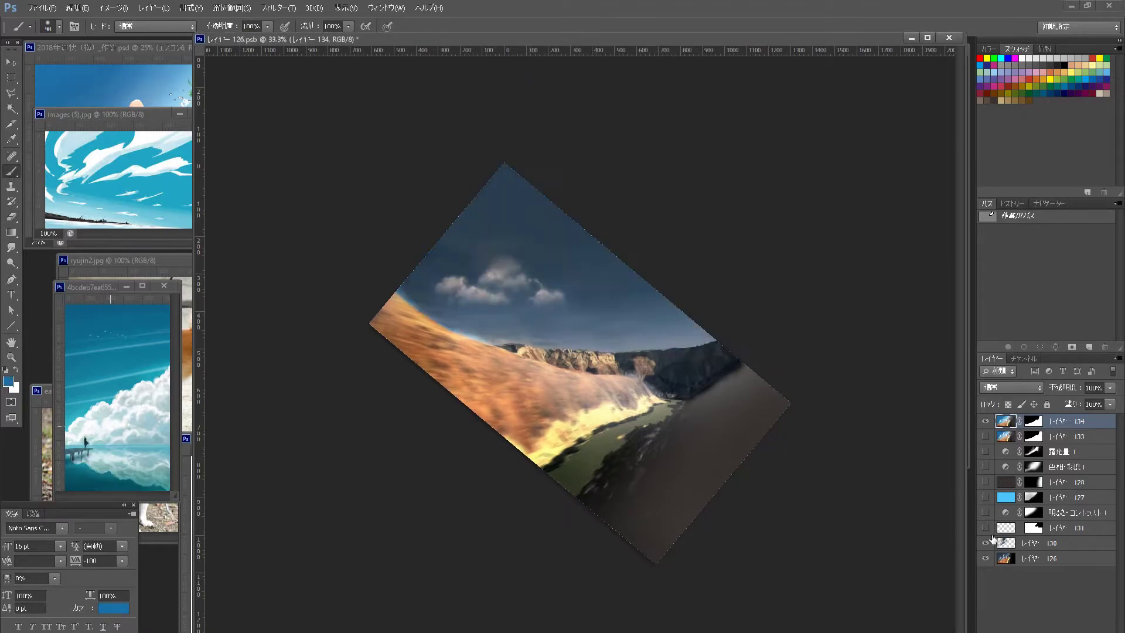
key(ctrl+shift+alt+n)
key(b)
key(g)
drag(565, 252, 568, 312)
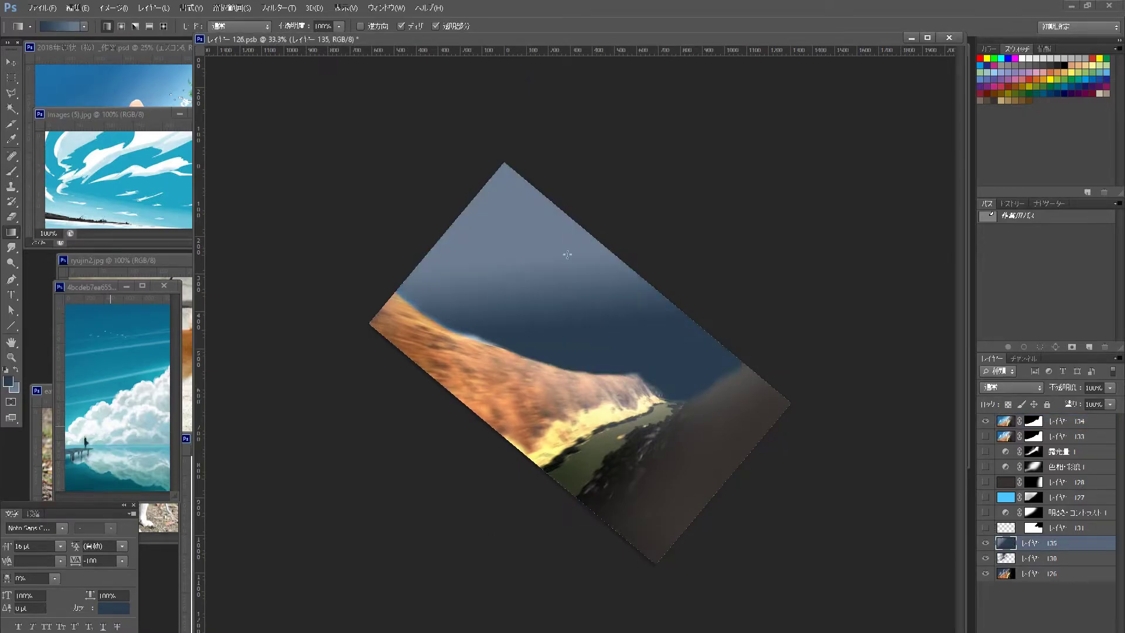
drag(565, 252, 570, 360)
drag(571, 216, 573, 265)
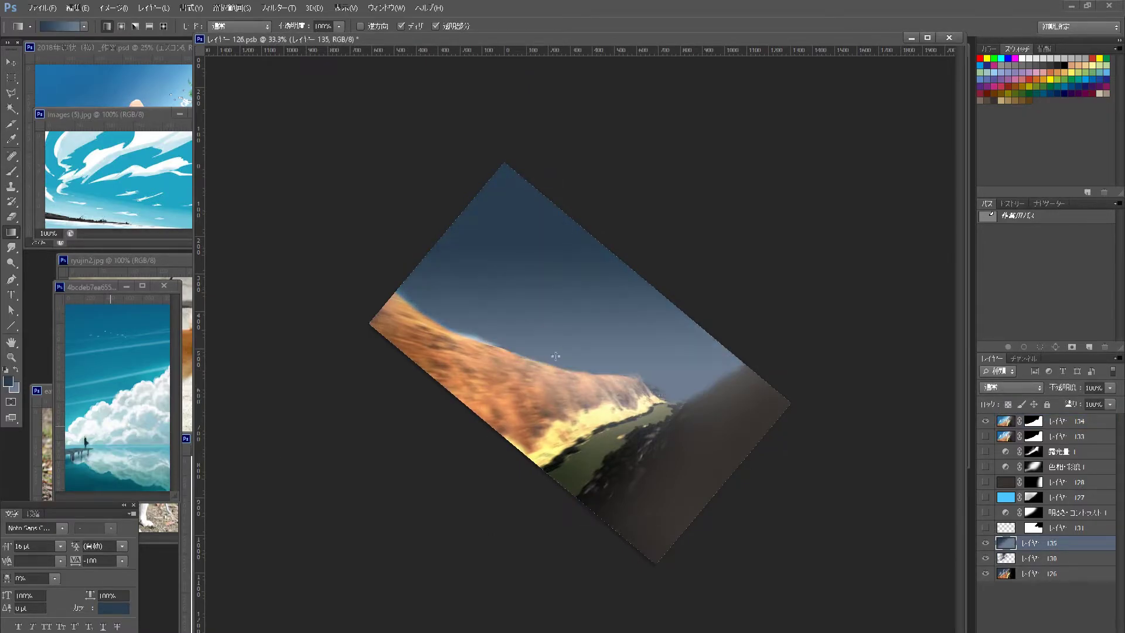
- Give the gradient a black mask and paint white to reveal dark sky around the clouds
key(b)
key(d)
drag(446, 235, 592, 319)
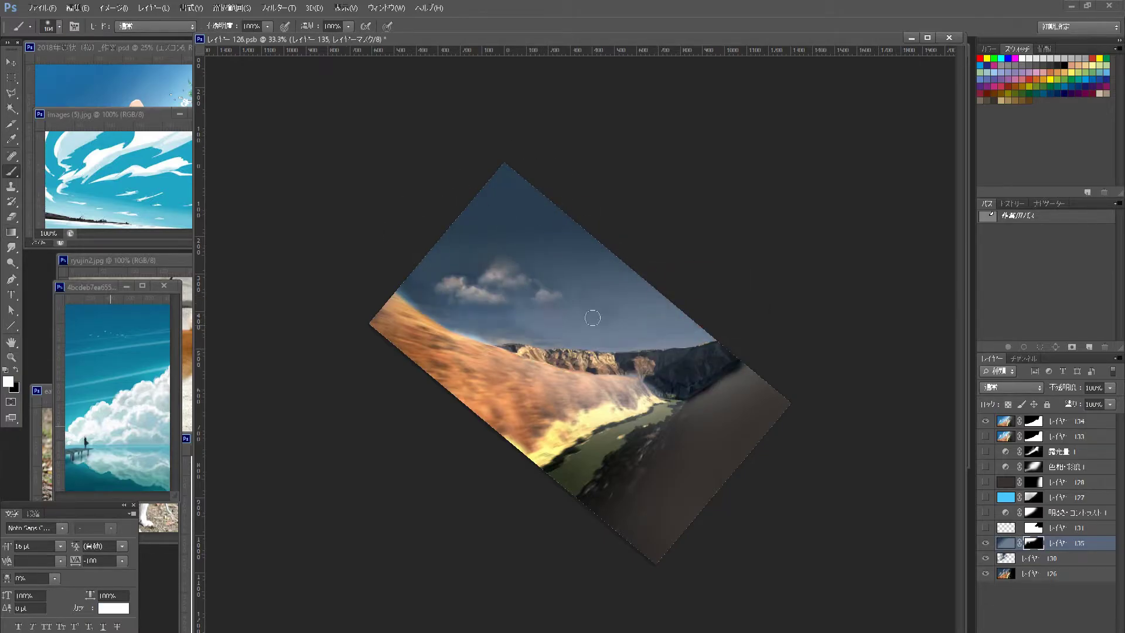
key(bracketright)
drag(447, 299, 542, 261)
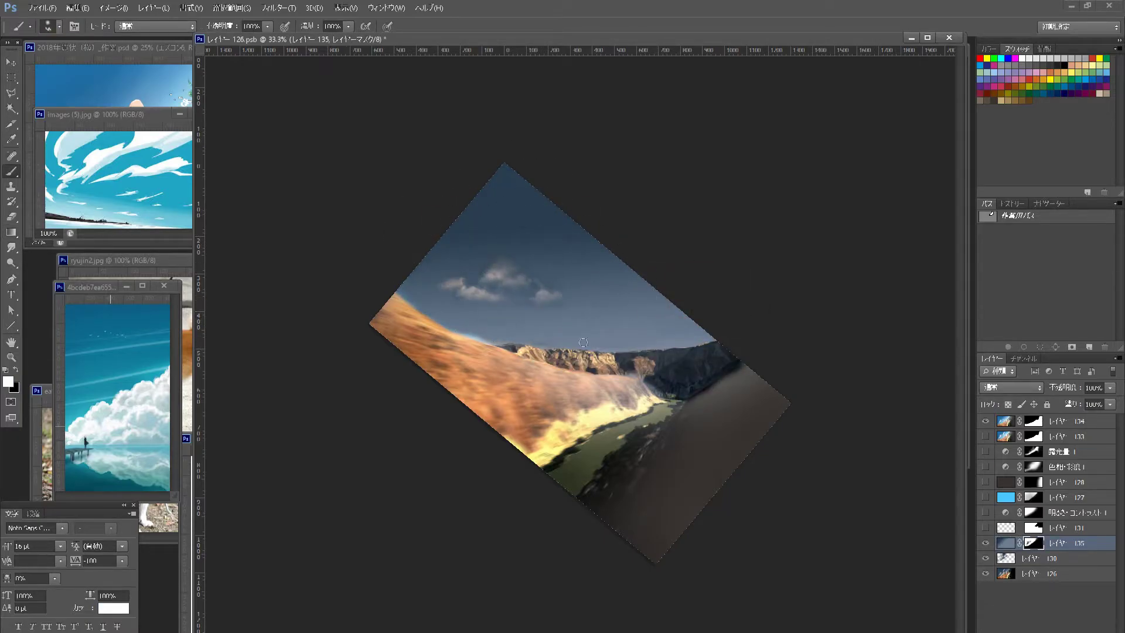
- Re-enable the adjustment layers and add an empty layer, with the saved curve path shown, for speed lines
key(g)
click(1006, 542)
drag(985, 527, 990, 460)
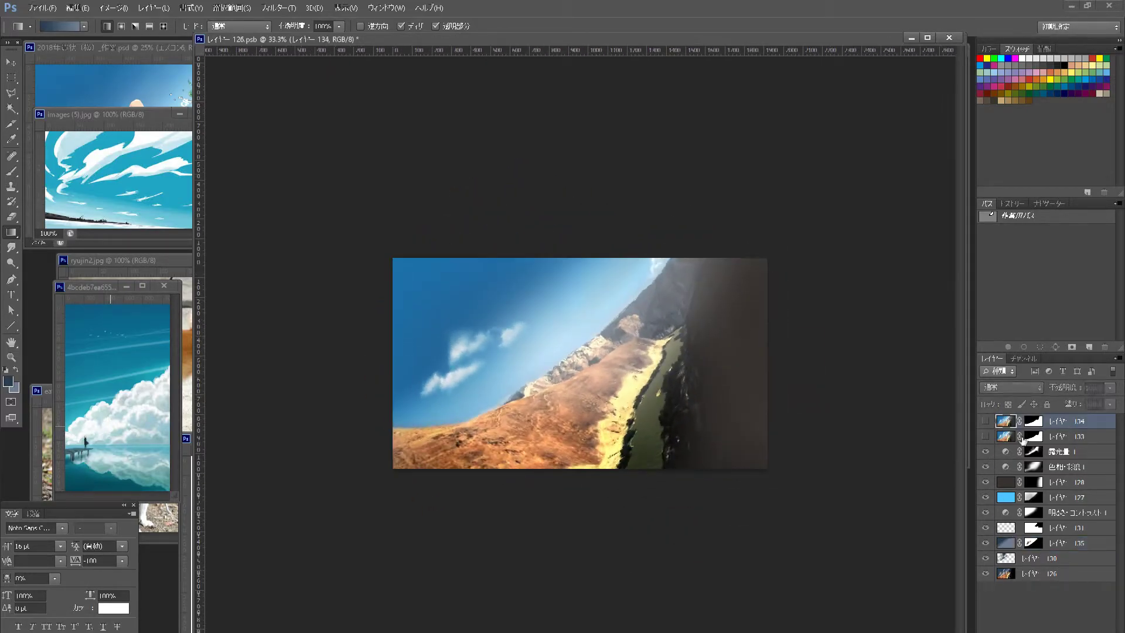
click(1089, 346)
key(b)
click(269, 347)
- Stroke the curve paths in cyan on layer 136 to draw sweeping diagonal speed lines
right_click(675, 207)
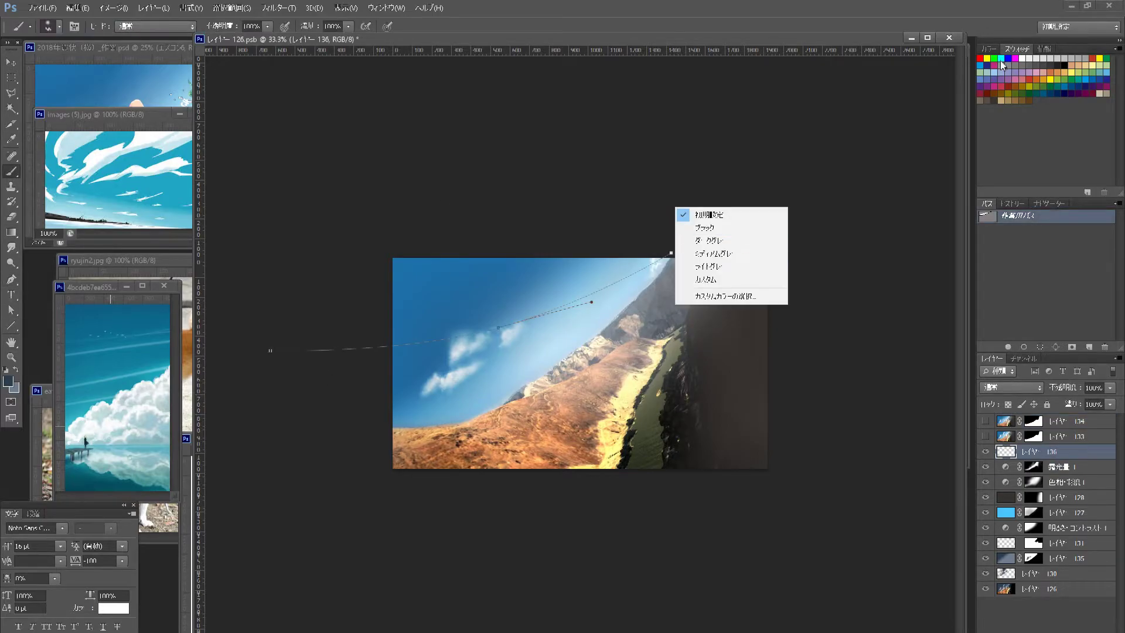
click(1001, 61)
click(1024, 347)
drag(671, 253, 690, 240)
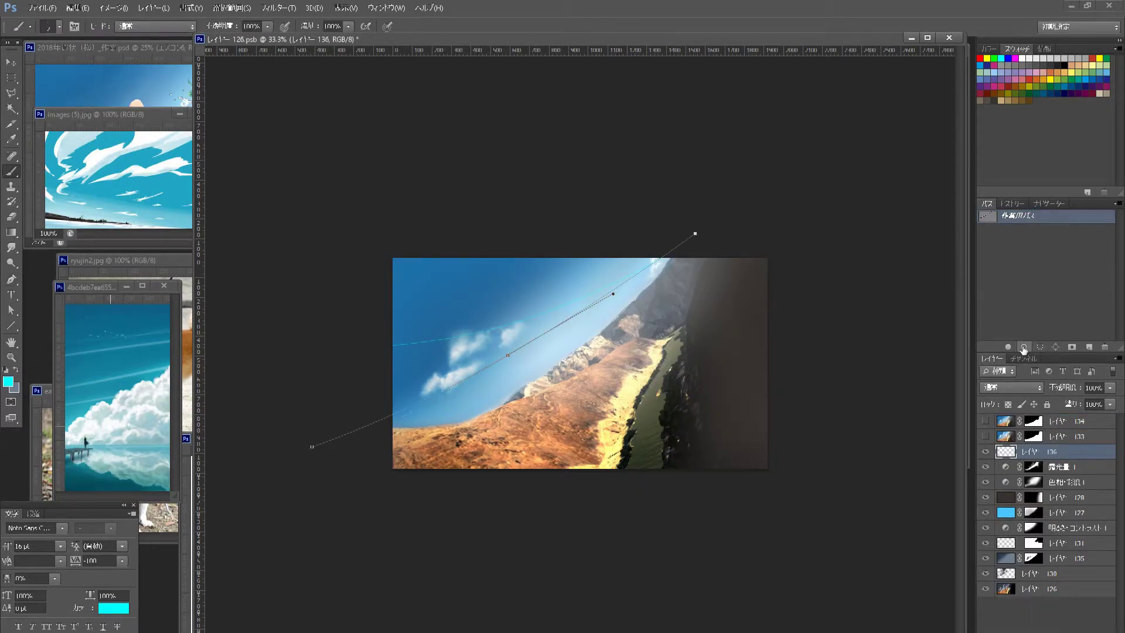
drag(349, 435, 689, 168)
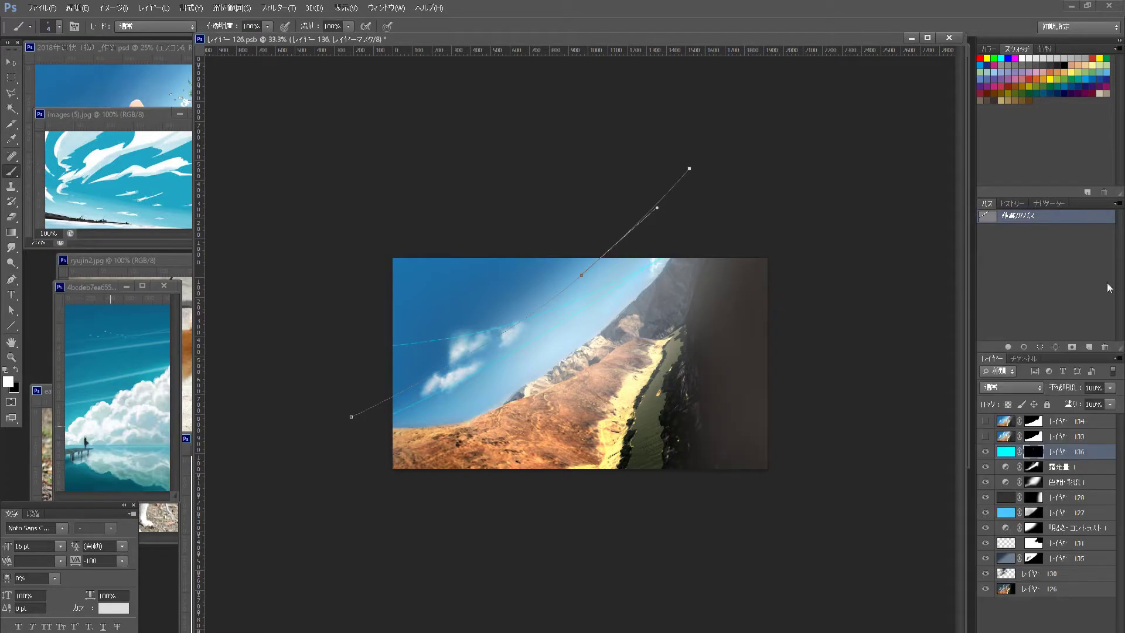
key(p)
key(ctrl+plus)
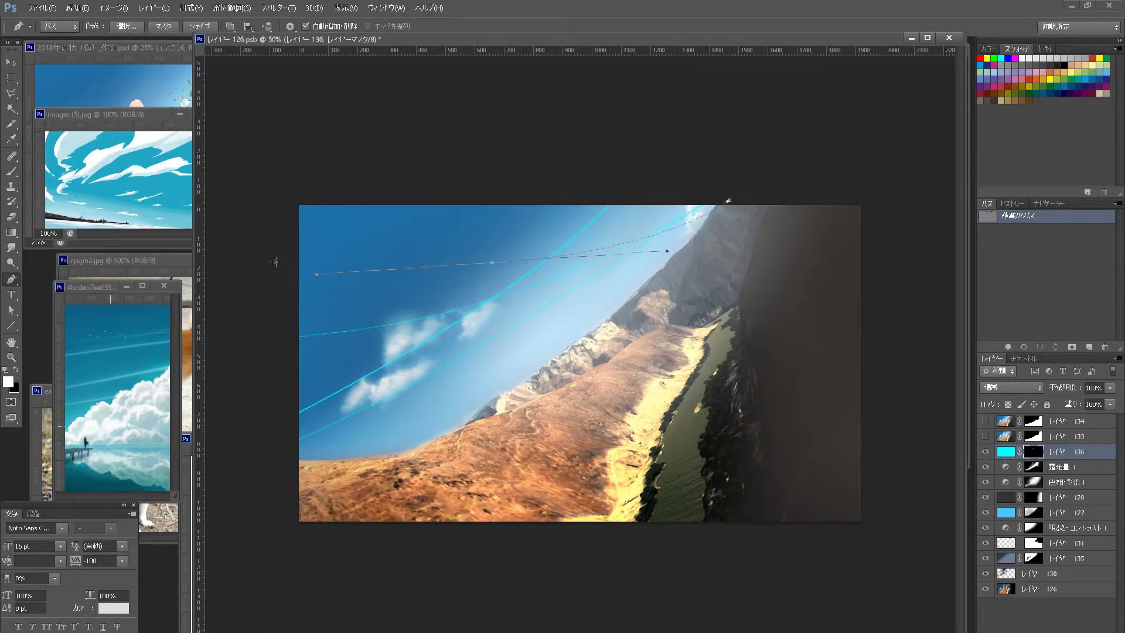
click(1038, 339)
- Add an Outer Glow layer style to the cyan speed lines
double_click(1099, 451)
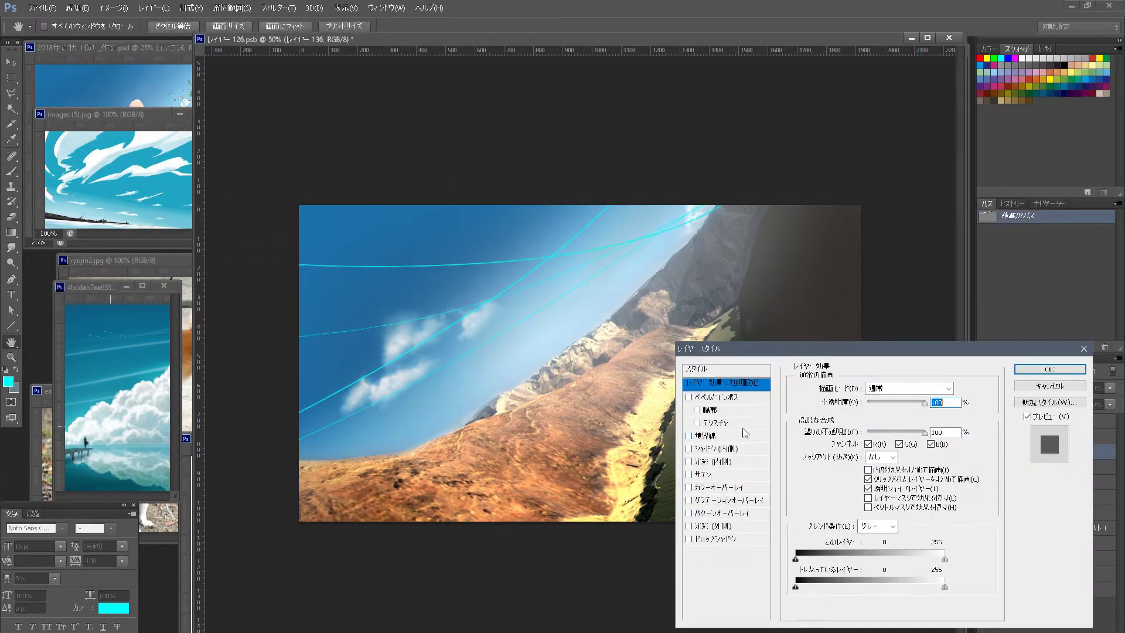
click(713, 526)
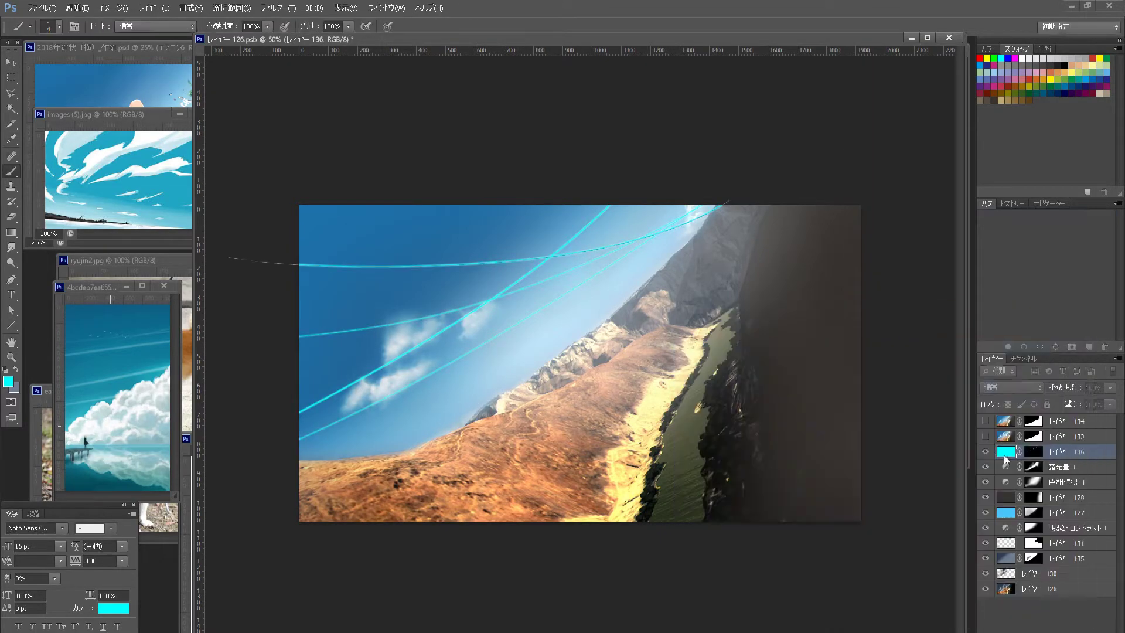
click(139, 8)
- Make the cyan lines paler with Hue/Saturation, confirm the glow, and add layer 137
click(276, 97)
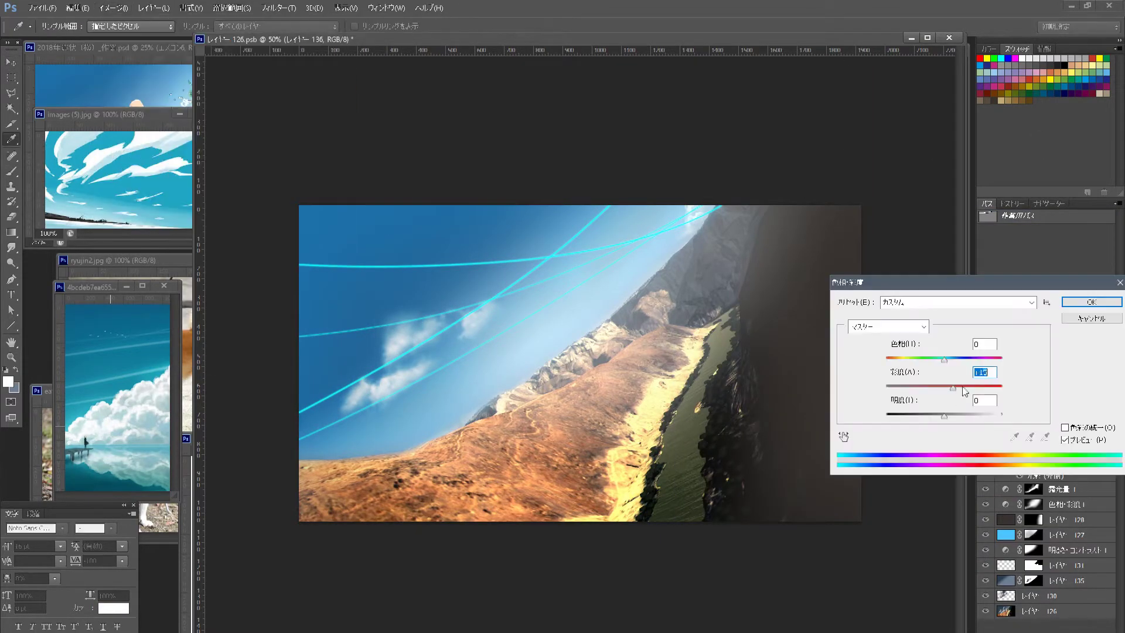
drag(976, 378, 985, 377)
key(Return)
double_click(1024, 464)
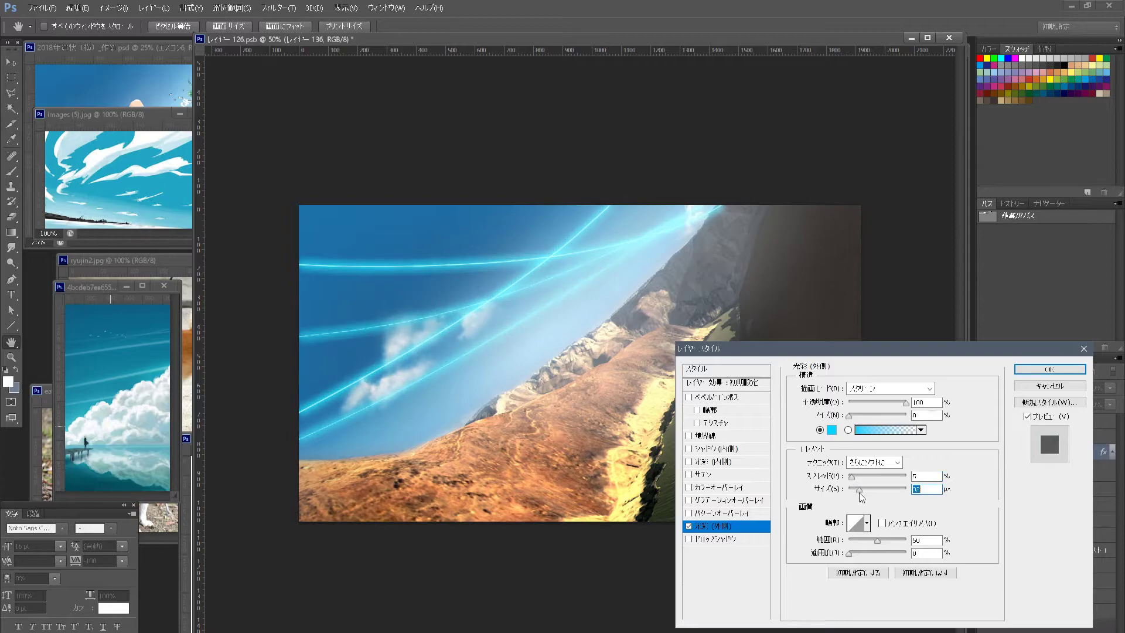
key(Return)
key(ctrl+shift+alt+n)
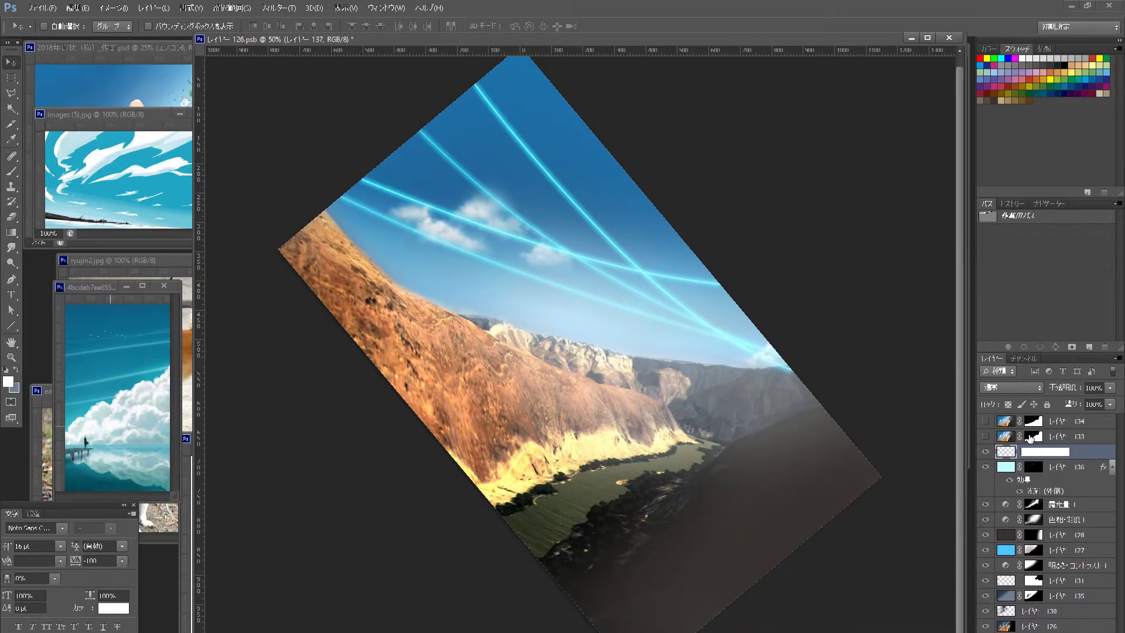
- Name the new layer 'ユリシーズ' and fill it orange
text(ユリシーズ)
key(Return)
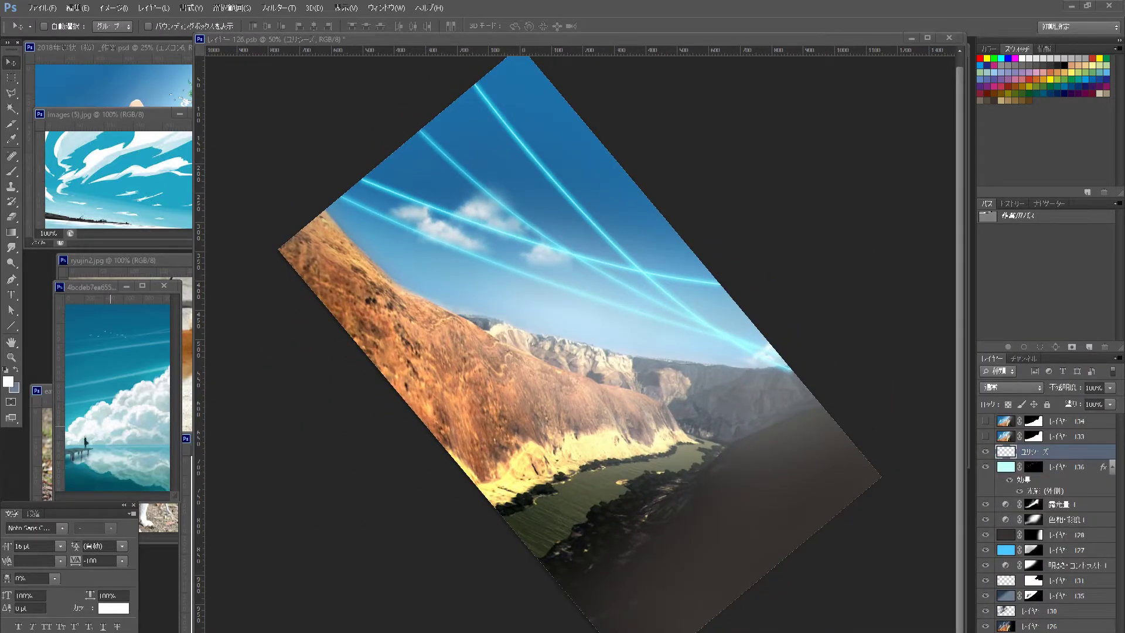
key(alt+Delete)
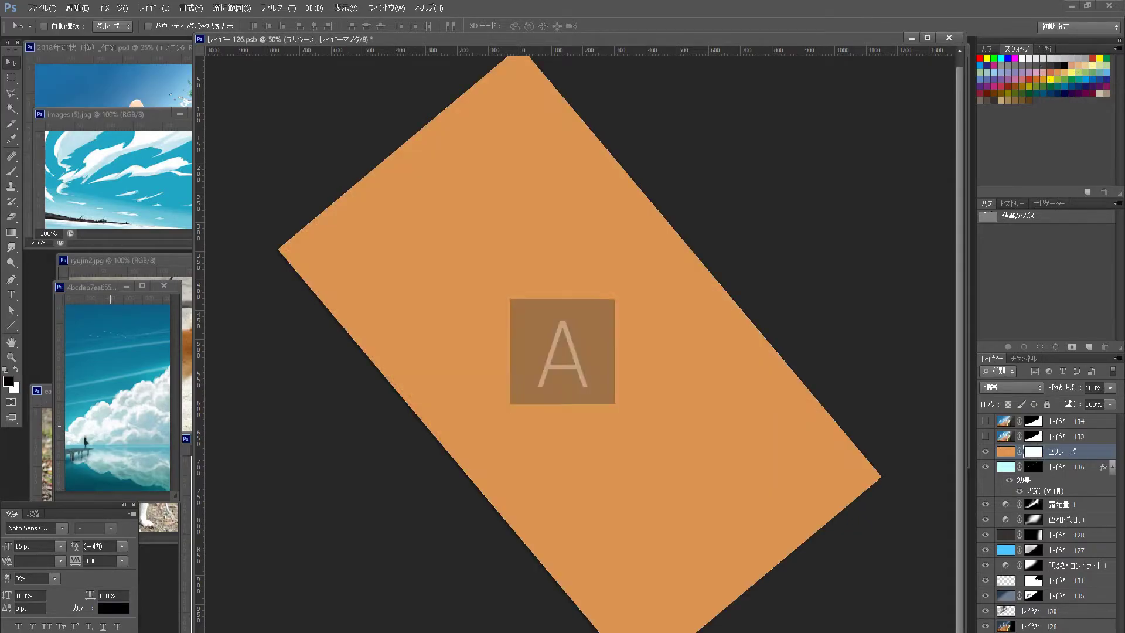
- Hide the cyan lines and paint white meteor streaks into the orange layer's mask
key(alt+Delete)
key(b)
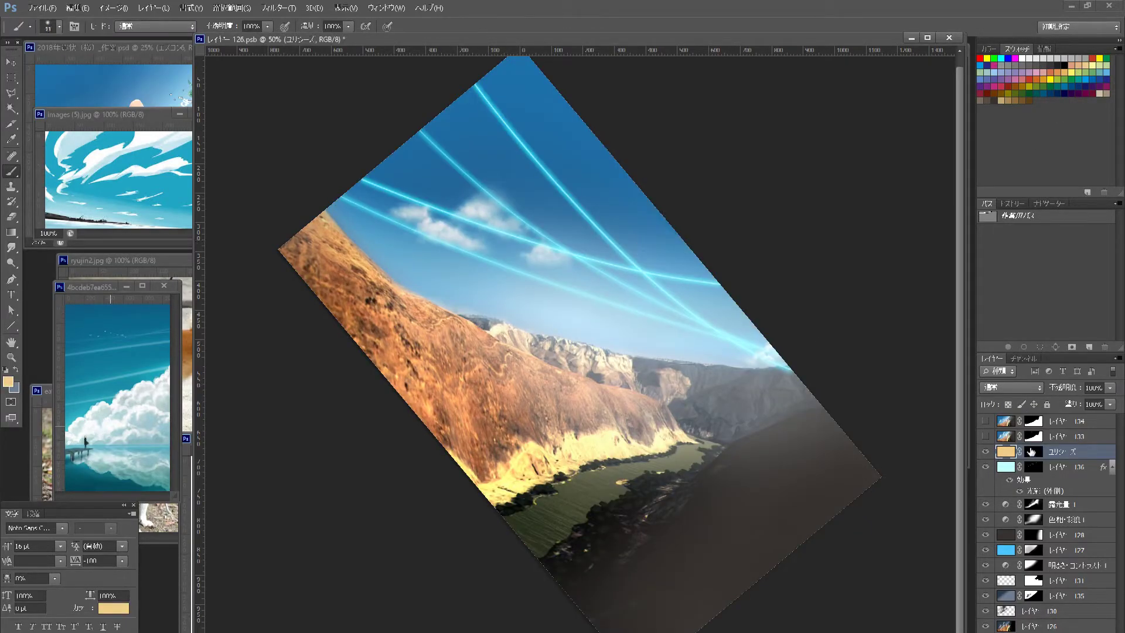
click(1033, 451)
click(986, 466)
scroll(645, 222, up, 2)
scroll(645, 223, up, 2)
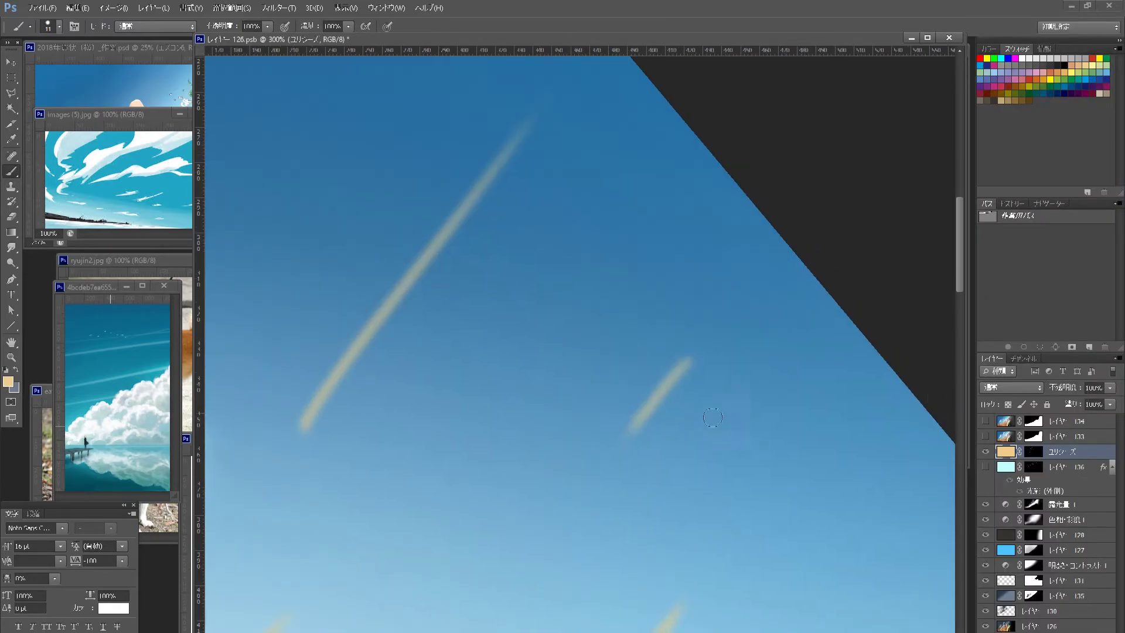
key(ctrl+backslash)
click(638, 421)
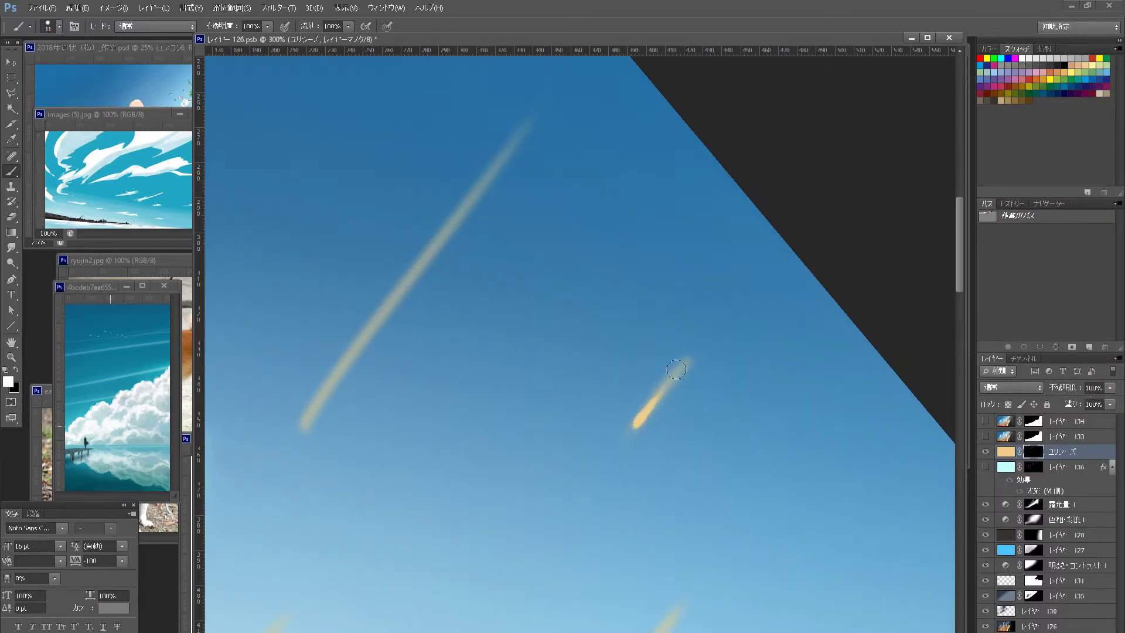
- Smudge the meteor streaks into tapered trails across the sky
scroll(365, 479, down, 3)
scroll(366, 479, left, 2)
scroll(741, 492, down, 3)
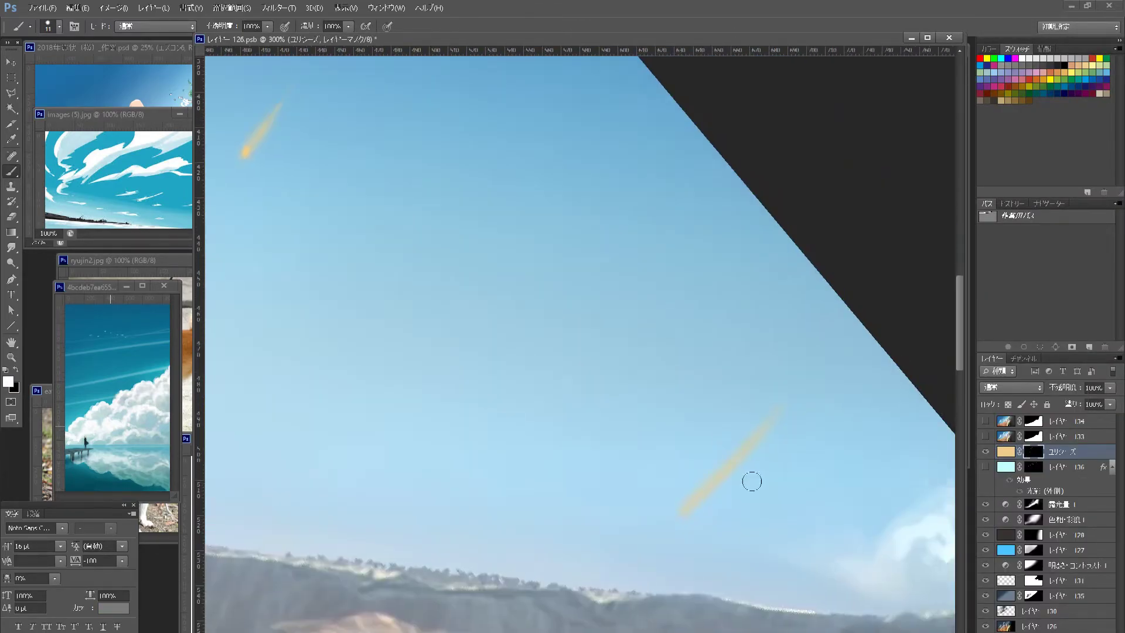
scroll(704, 410, down, 3)
key(ctrl+minus)
key(ctrl+minus)
key(ctrl+plus)
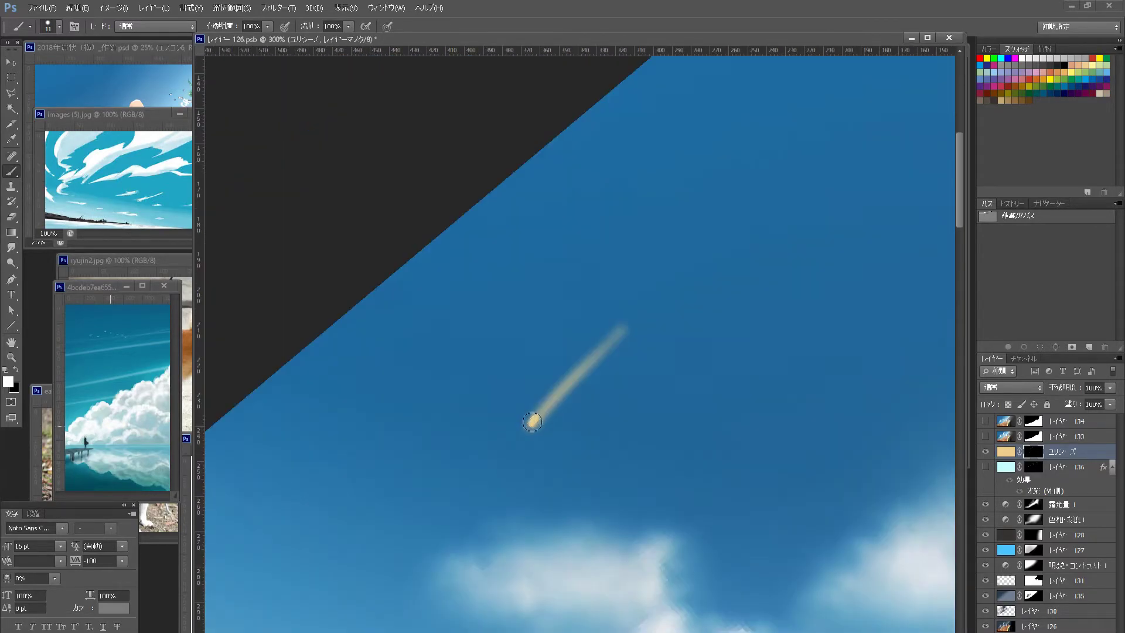
key(r)
right_click(675, 294)
key(Escape)
key(ctrl+minus)
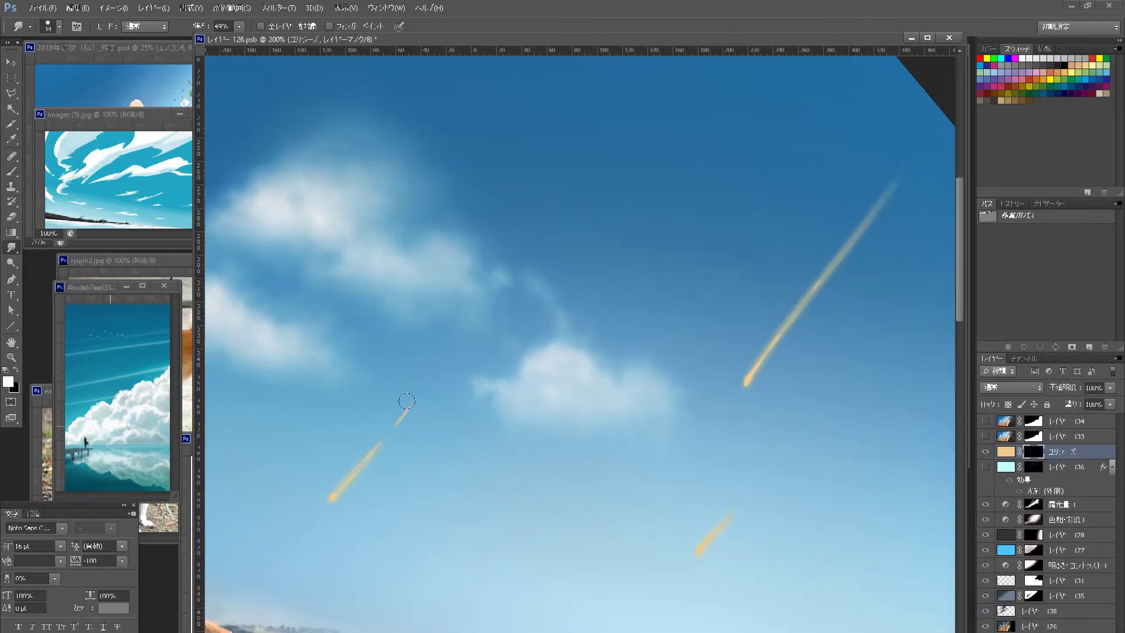
key(ctrl+minus)
- Add an Outer Glow to the streaks and raise their lightness to +33
double_click(1084, 468)
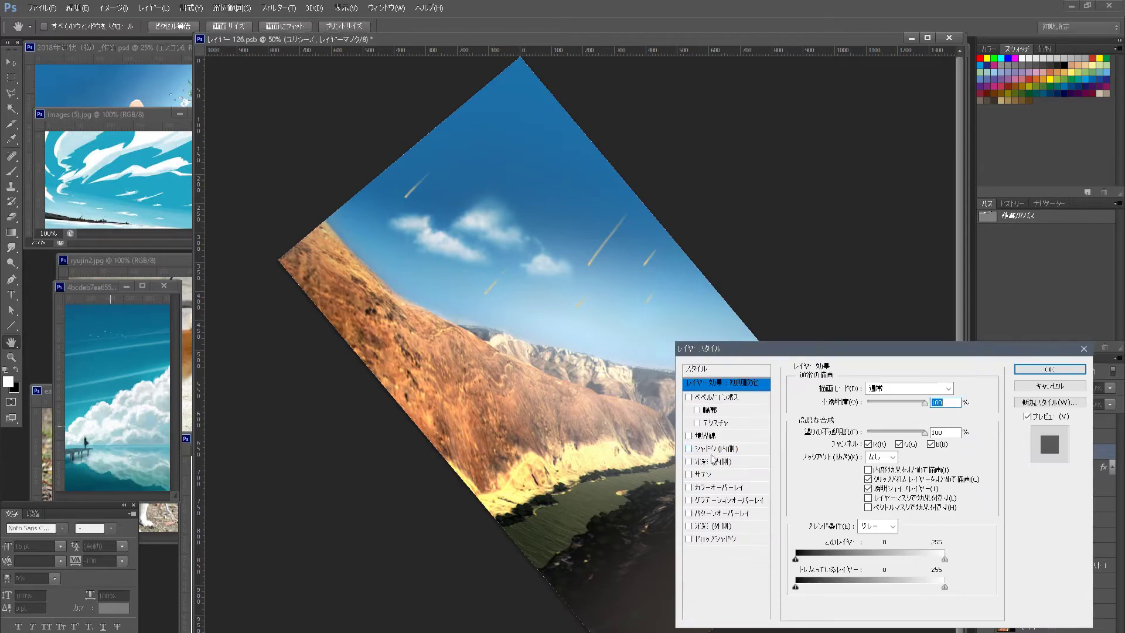
click(727, 525)
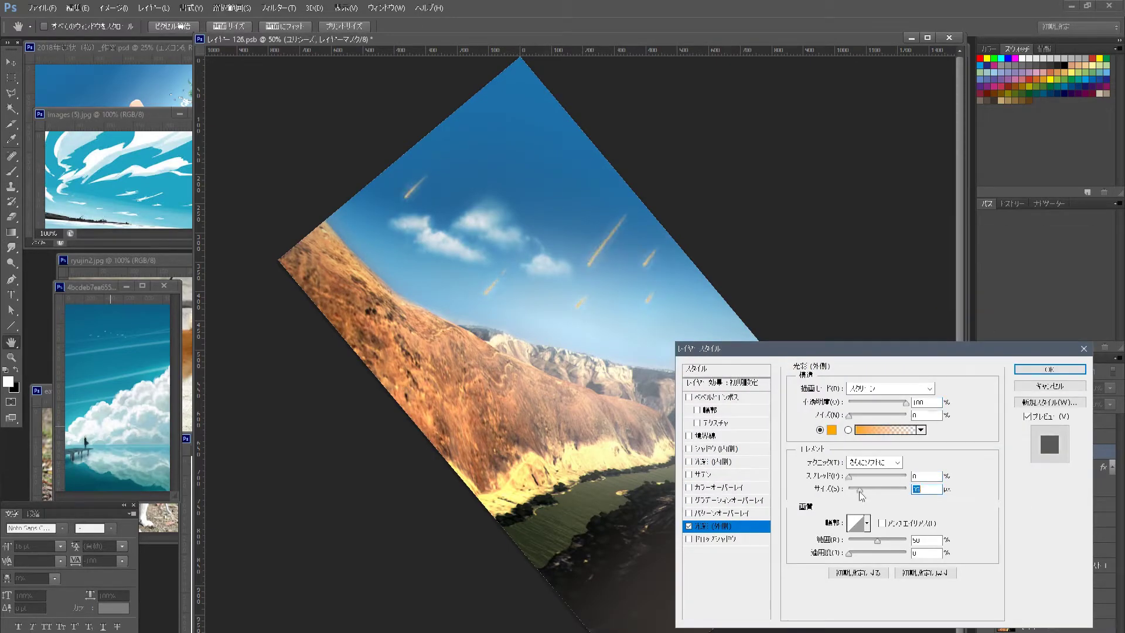
key(Return)
key(ctrl+u)
drag(944, 415, 964, 416)
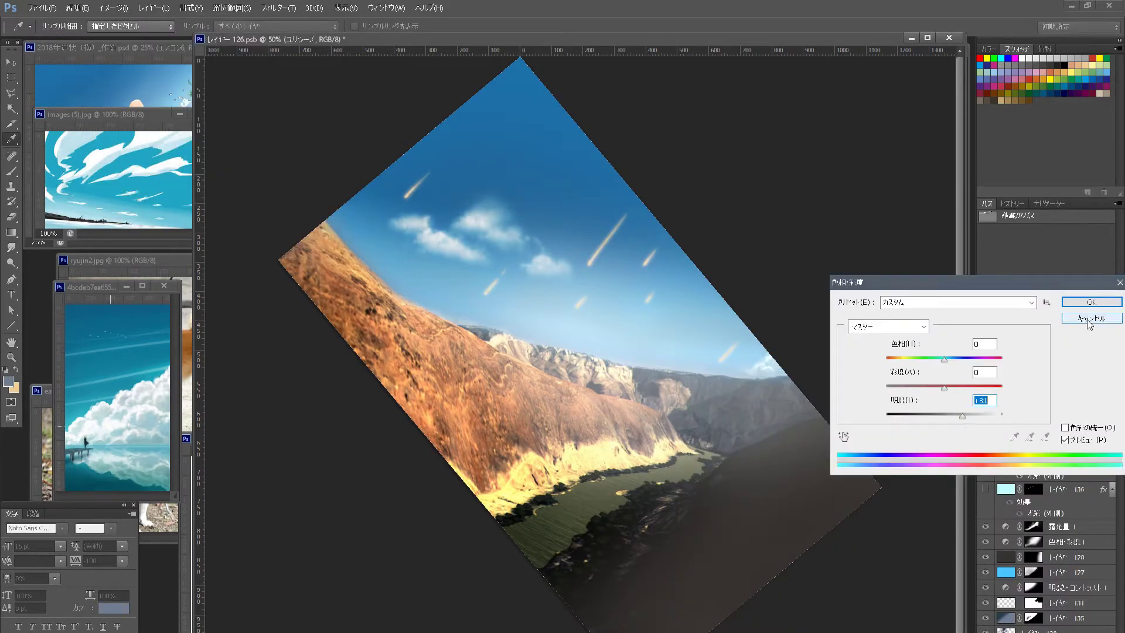
key(Return)
- Refine the streak mask by smudging and painting black, viewing the mask alone
key(r)
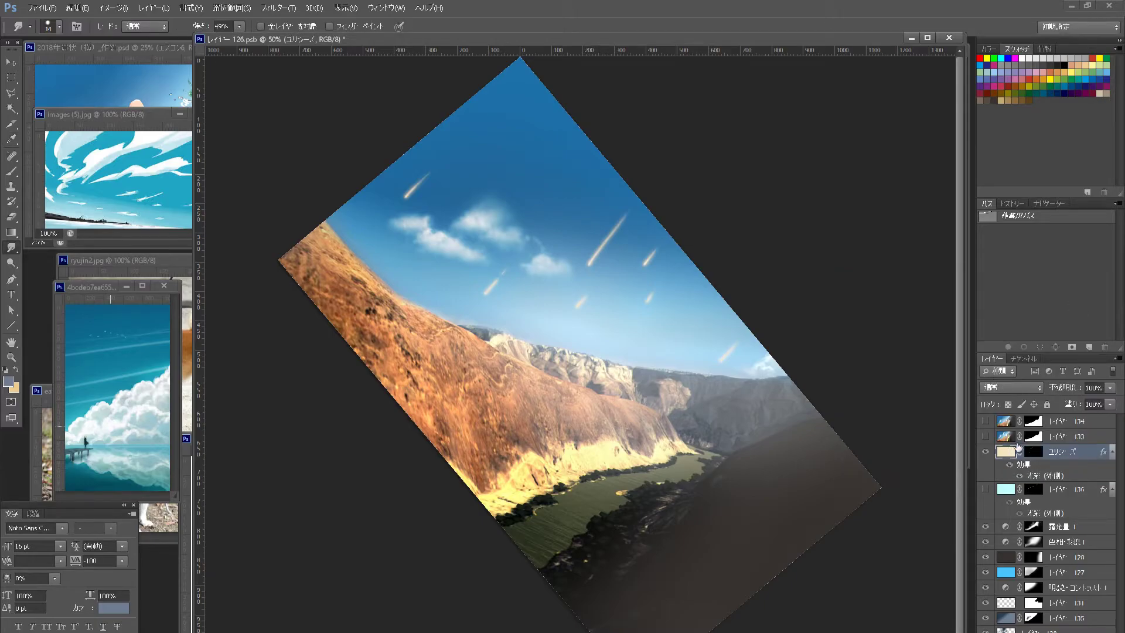
alt+click(1034, 451)
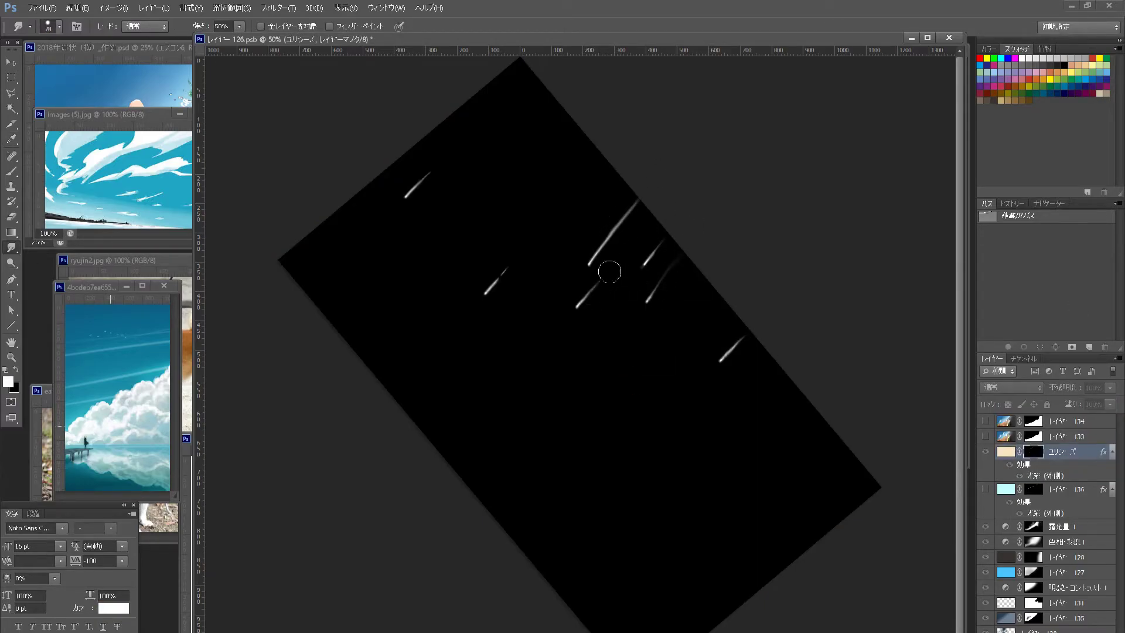
key(b)
key(x)
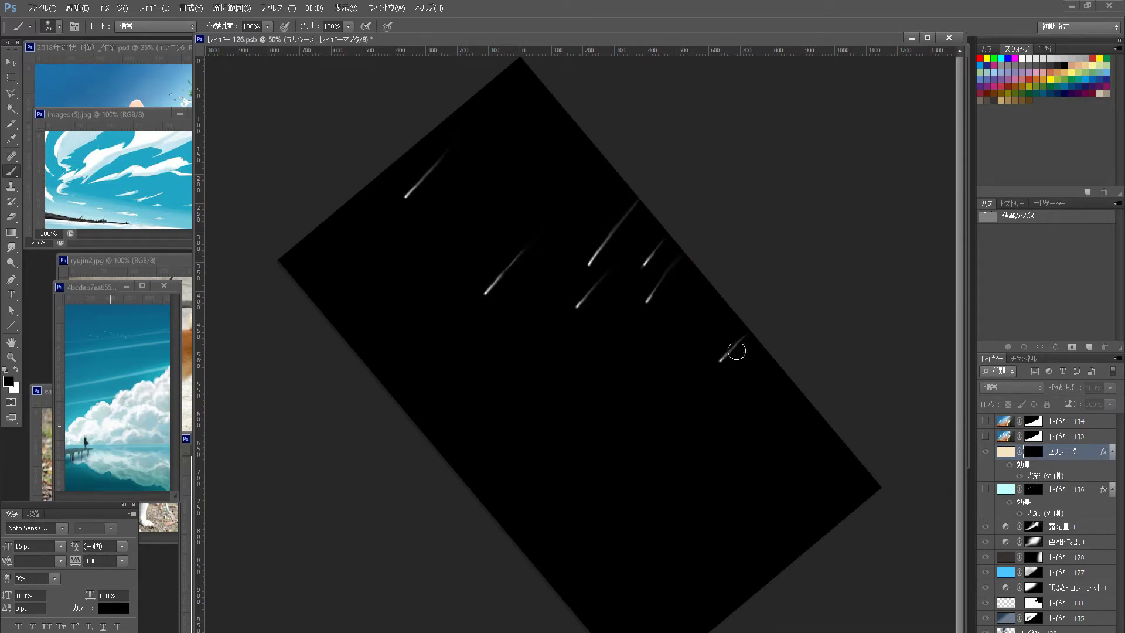
click(1006, 453)
- Add an Inner Glow, set the glow colour red, and show layers 136 and 134 again
double_click(1032, 475)
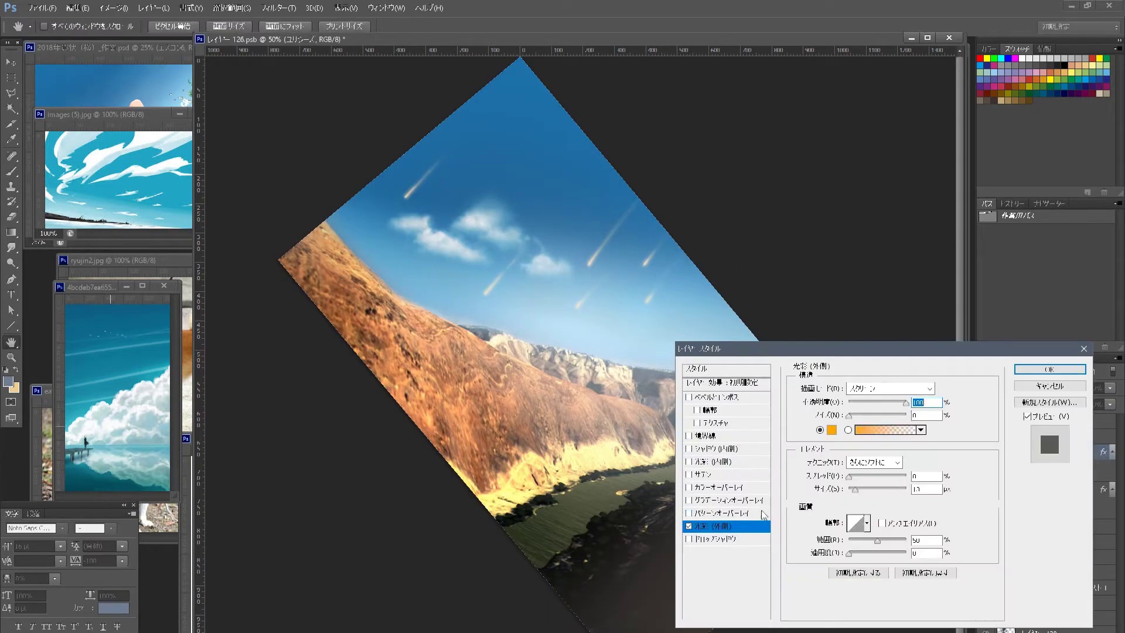
click(706, 462)
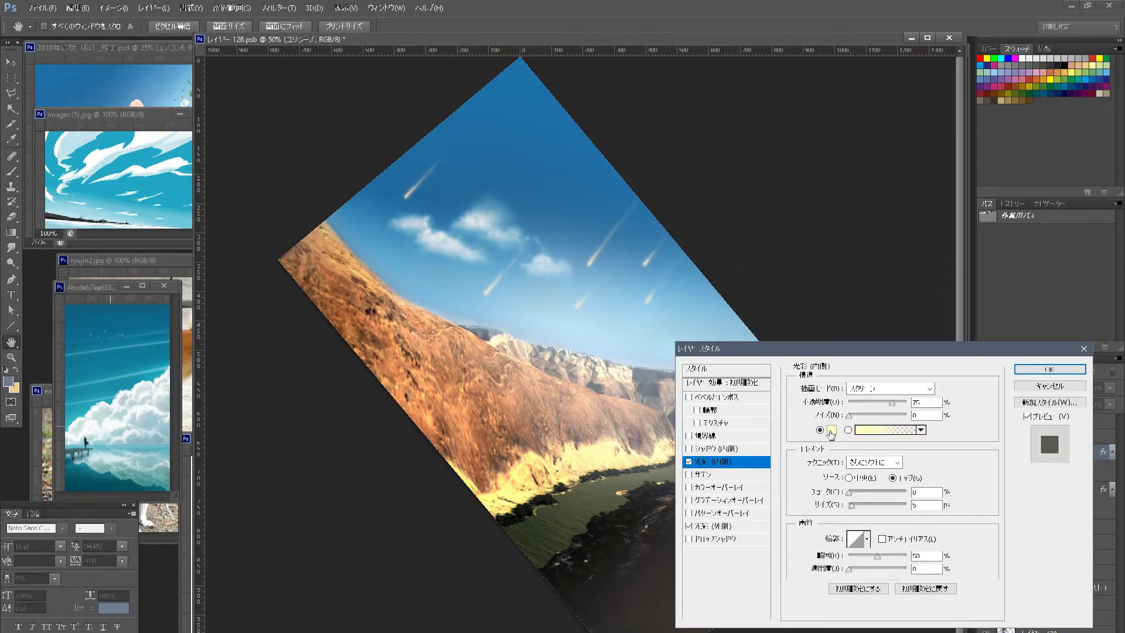
click(1050, 369)
double_click(1033, 475)
click(821, 433)
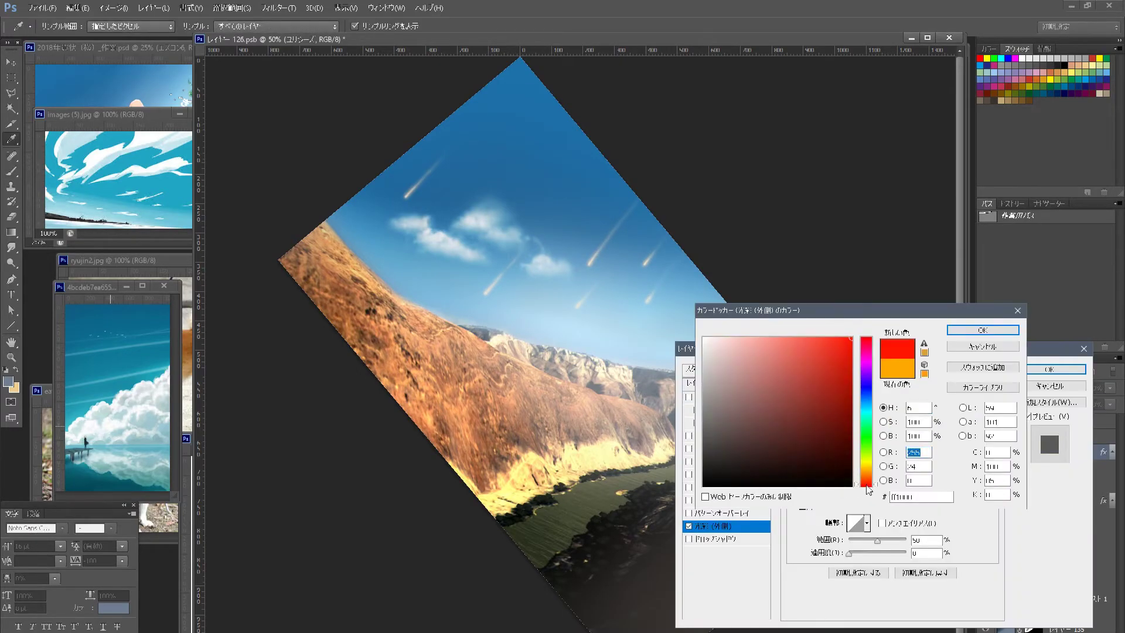
click(1000, 351)
click(1050, 369)
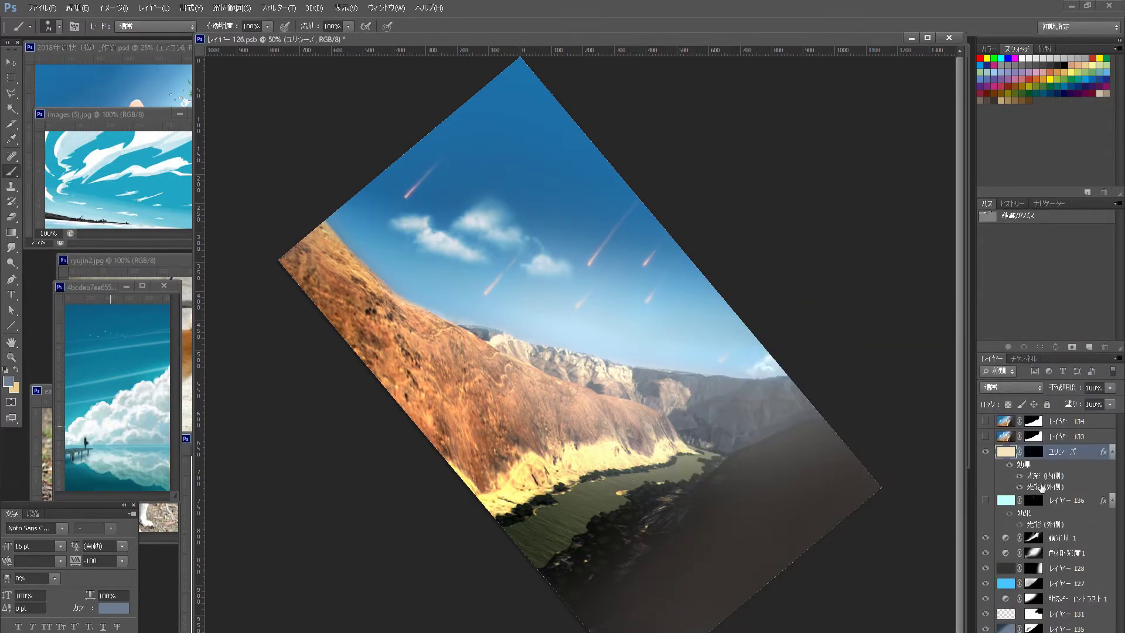
click(985, 500)
click(985, 421)
- Reset the canvas view rotation and target the speed lines layer's mask
key(alt+t)
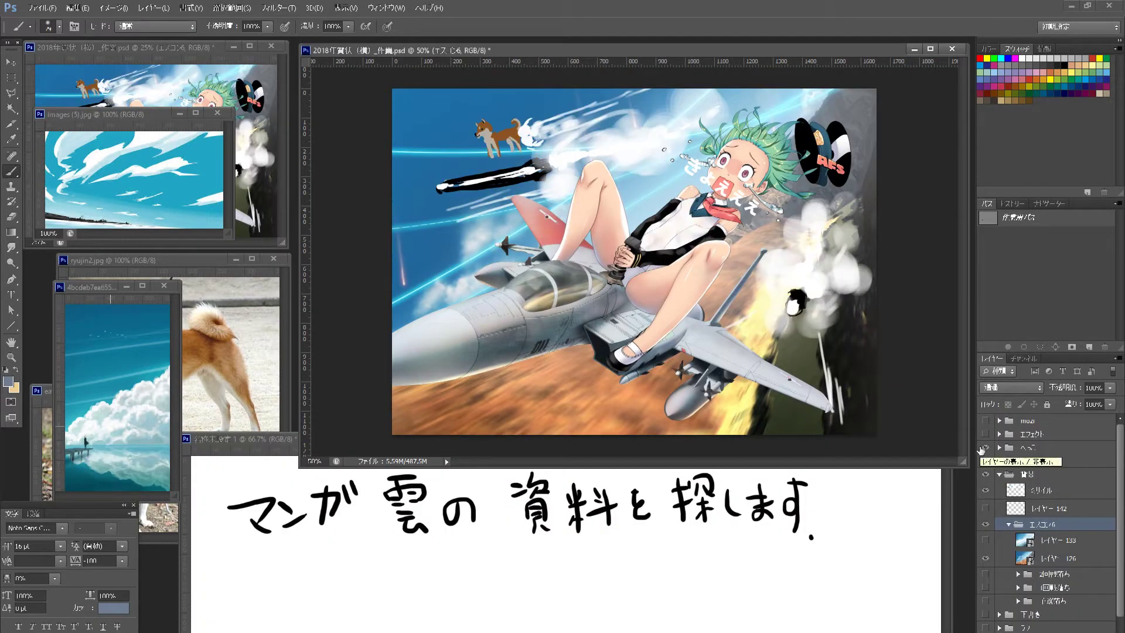
key(ctrl+Tab)
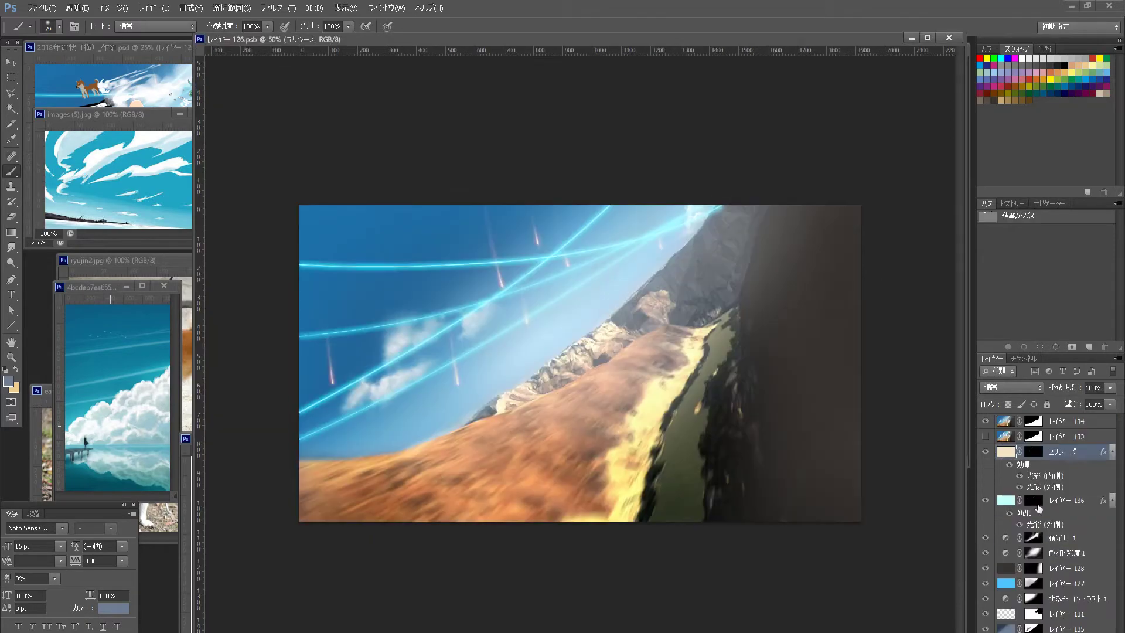
right_click(711, 295)
key(Escape)
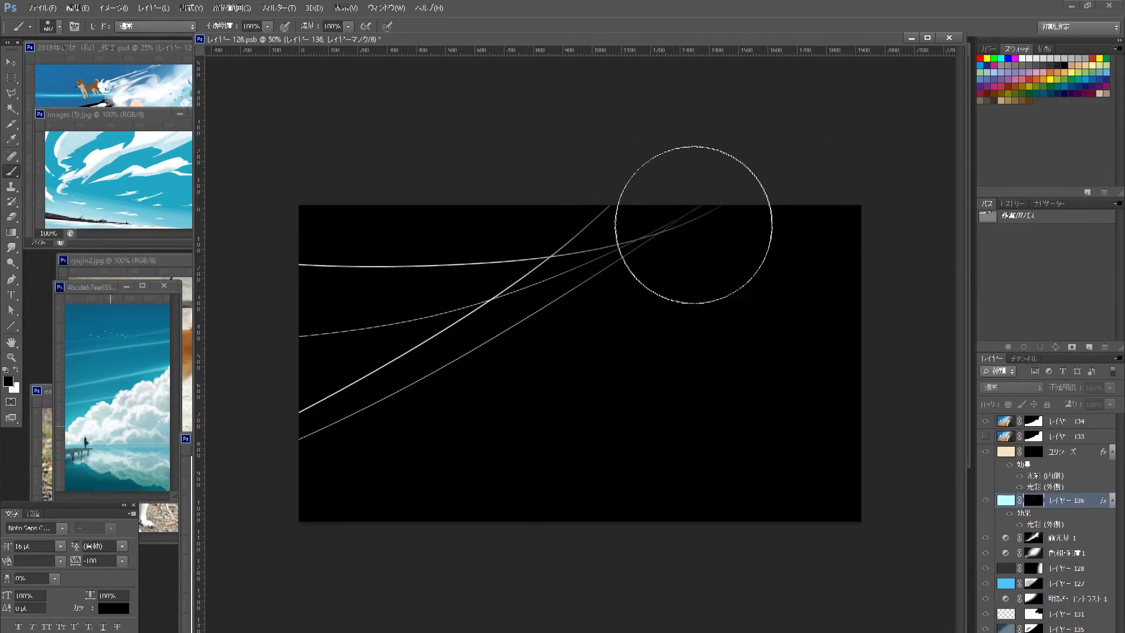
click(1036, 500)
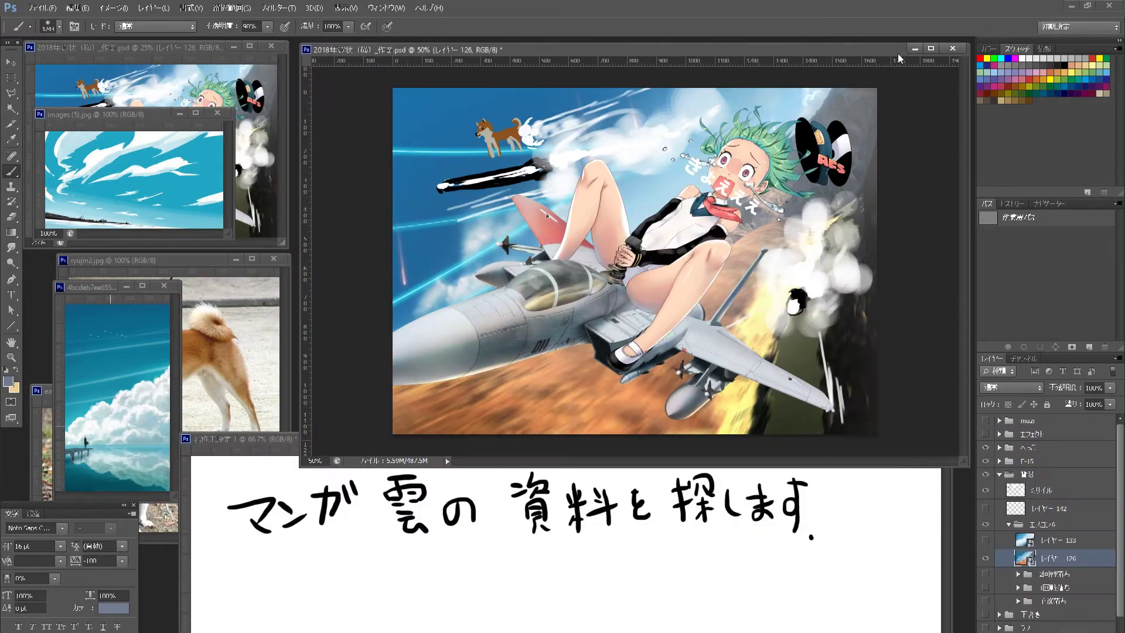
- Open the layer 126 smart object and adjust its mask with a shifted selection and black paint
double_click(1024, 558)
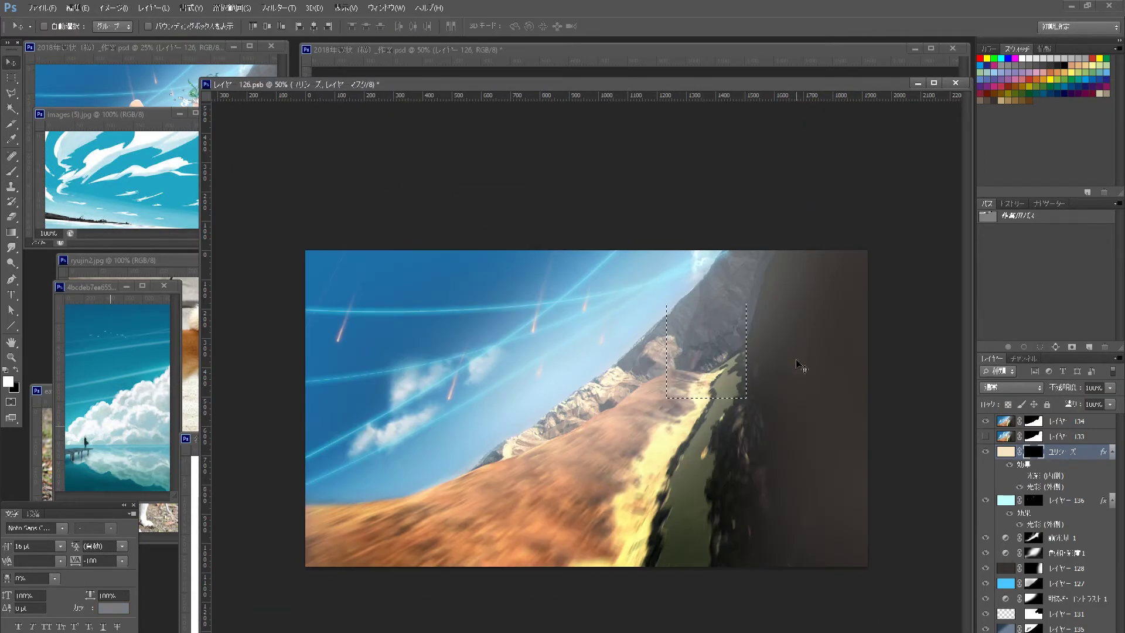
key(m)
drag(704, 352, 686, 276)
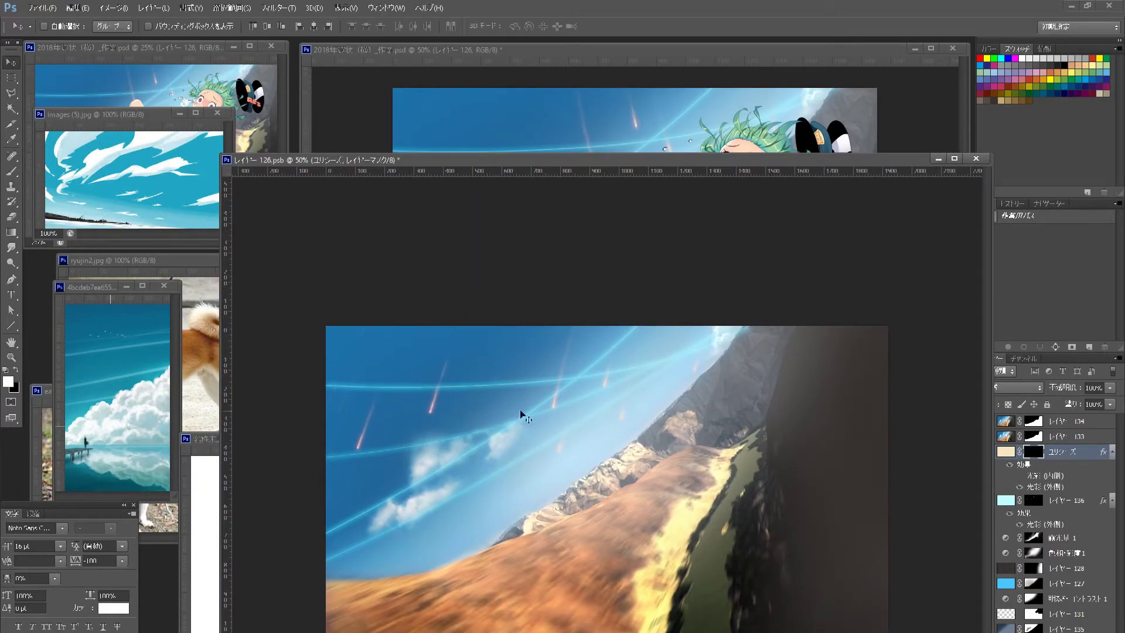
click(11, 172)
key(x)
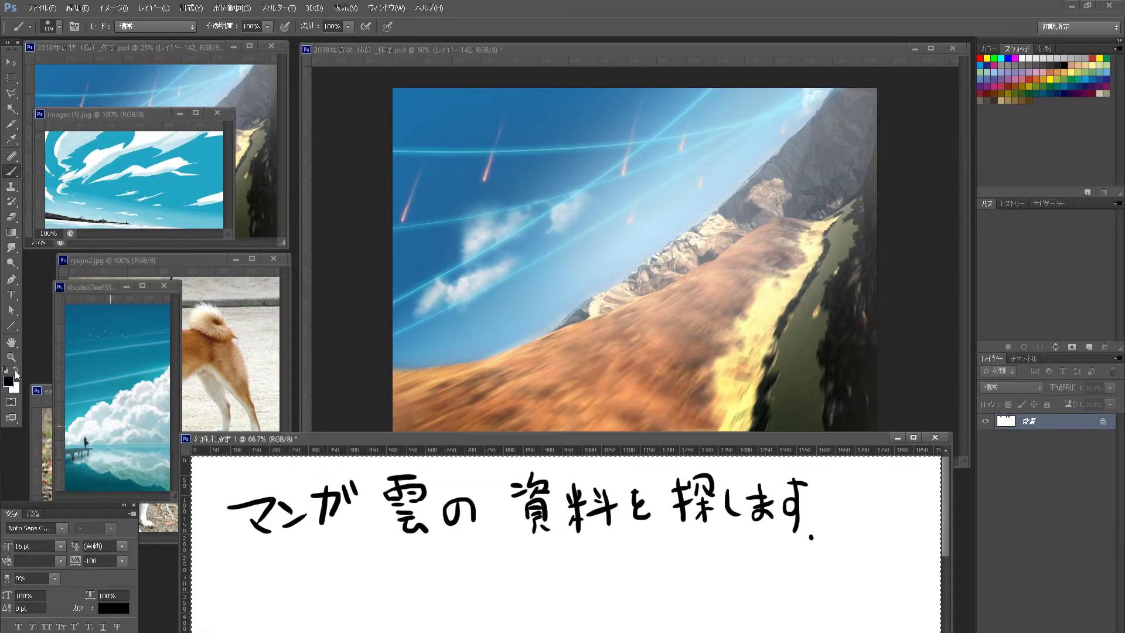
- Handwrite a two-line note ending with '元の画像と比べてみよう。' on the caption area
drag(232, 479, 261, 508)
drag(265, 487, 276, 508)
drag(287, 477, 317, 511)
drag(321, 476, 340, 504)
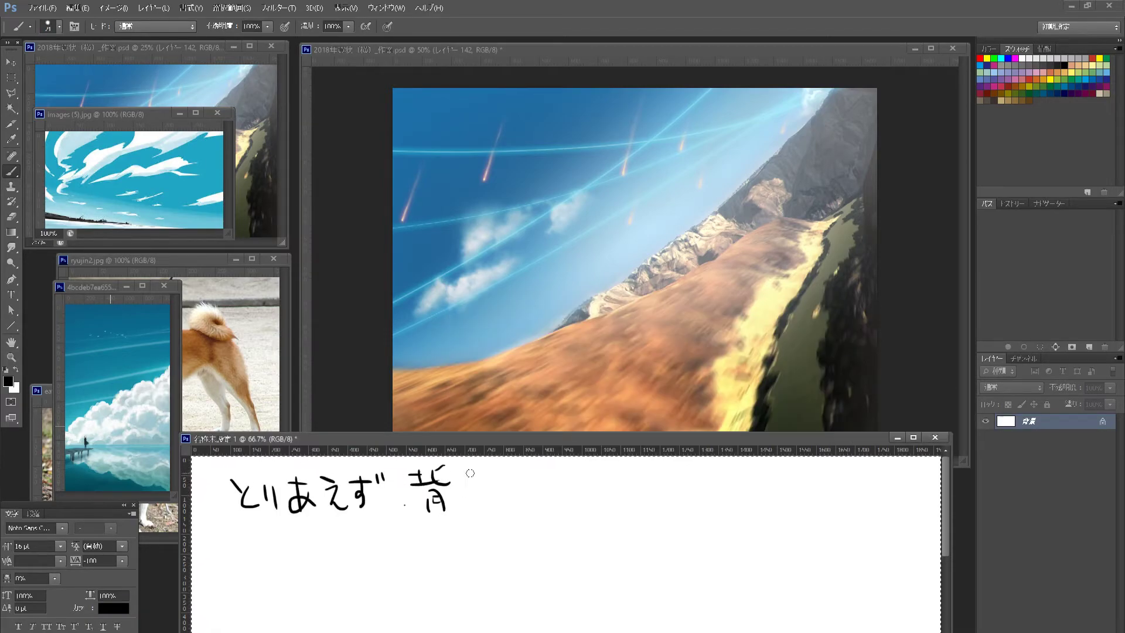
drag(597, 487, 624, 504)
mouse_move(648, 475)
mouse_down()
mouse_move(688, 516)
mouse_move(732, 509)
mouse_up()
drag(750, 483, 788, 510)
mouse_move(270, 539)
mouse_down()
mouse_move(319, 568)
mouse_move(515, 563)
mouse_up()
drag(527, 545, 597, 566)
drag(613, 542, 668, 566)
drag(685, 542, 718, 567)
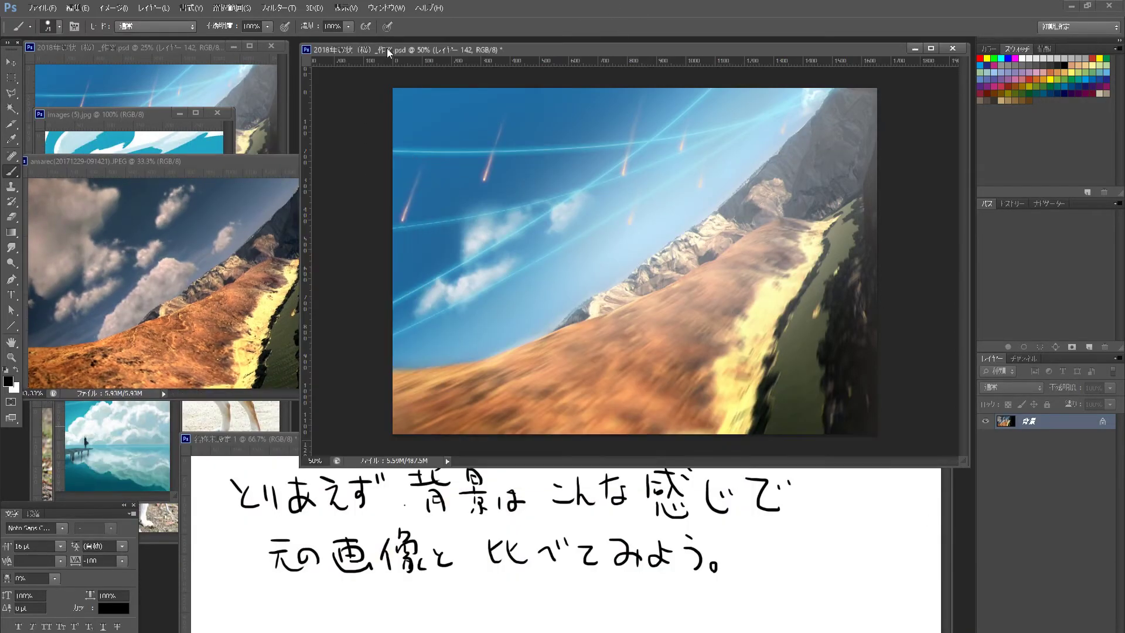
- Resize the original amarec screenshot window and place it beside the edited PSD
drag(387, 49, 530, 55)
drag(410, 387, 438, 433)
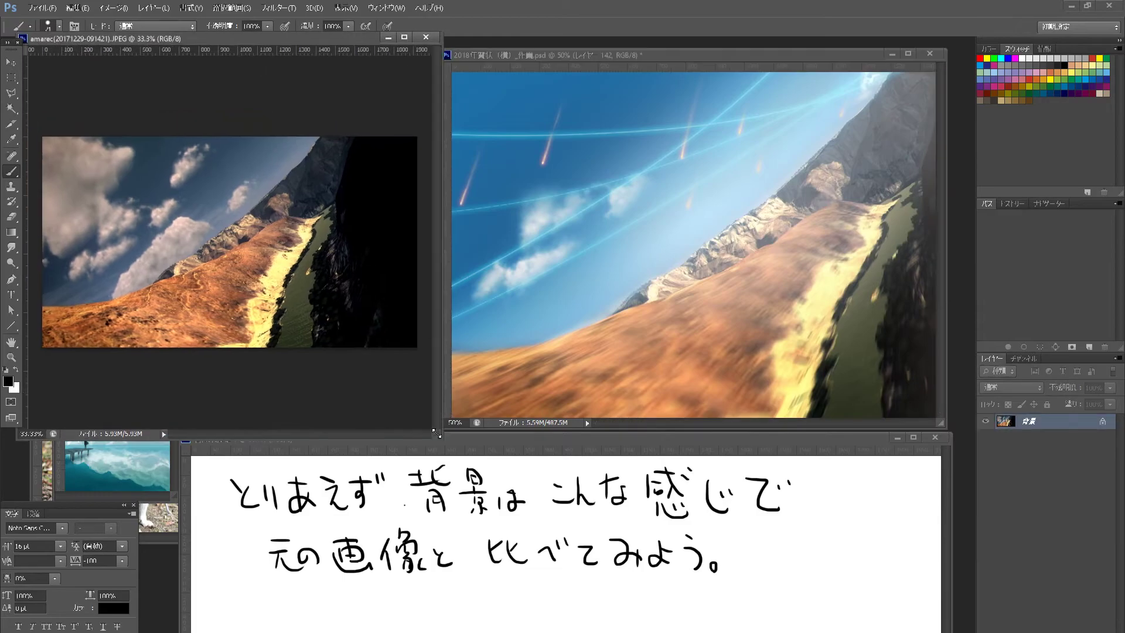
click(756, 437)
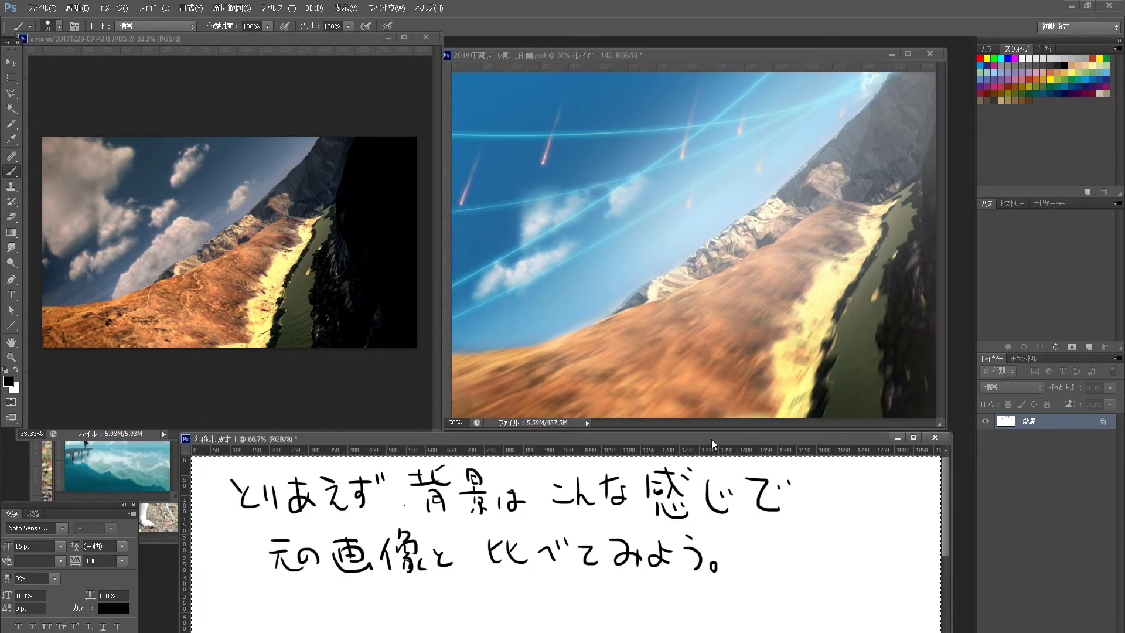
- Replace the old note with the handwritten line '実はそんなに変わってないね...'
key(Delete)
mouse_move(261, 480)
mouse_down()
mouse_move(301, 519)
mouse_move(337, 510)
mouse_up()
drag(354, 478, 411, 513)
drag(416, 481, 446, 510)
mouse_move(463, 483)
mouse_down()
mouse_move(486, 501)
mouse_move(545, 510)
mouse_up()
drag(553, 480, 580, 504)
drag(586, 492, 593, 498)
drag(599, 487, 626, 504)
drag(638, 483, 668, 504)
- Handwrite a second line: 'かざり付け + 色変更が大きい'
drag(267, 548, 276, 571)
drag(280, 536, 275, 570)
drag(290, 542, 294, 554)
drag(302, 552, 324, 549)
drag(309, 542, 320, 564)
drag(305, 571, 329, 583)
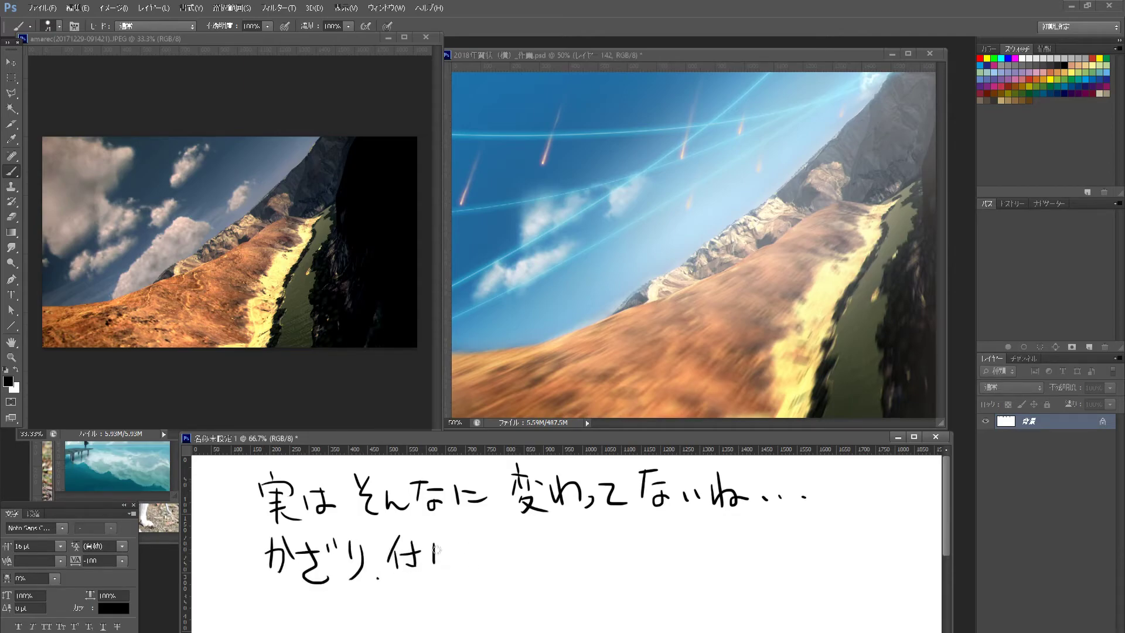
drag(680, 555, 675, 575)
drag(694, 545, 706, 565)
drag(727, 548, 757, 542)
drag(741, 530, 726, 577)
drag(770, 536, 794, 577)
drag(809, 542, 826, 559)
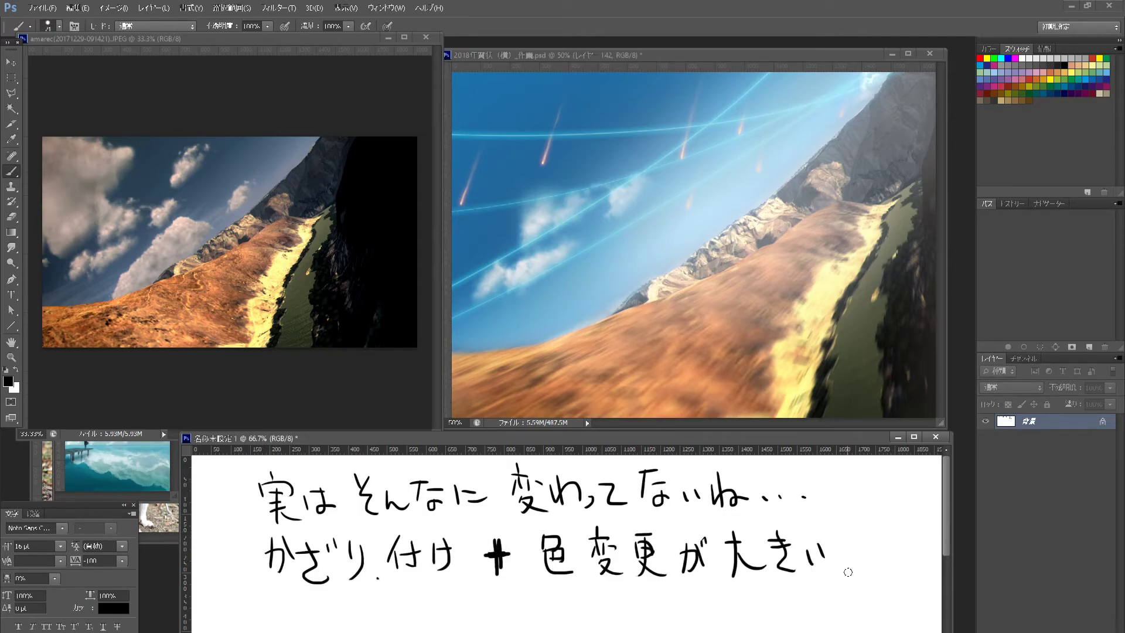
- Clear the comparison note and handwrite 'とりあえず まずは ここまで。 昼ごはん休み。'
key(ctrl+a)
key(Delete)
mouse_move(243, 482)
mouse_down()
mouse_move(270, 506)
mouse_move(545, 503)
mouse_up()
drag(573, 486, 674, 505)
drag(683, 481, 718, 505)
drag(729, 496, 738, 511)
drag(286, 534, 286, 571)
drag(288, 534, 333, 556)
drag(402, 536, 434, 568)
drag(441, 536, 472, 570)
drag(509, 531, 497, 571)
mouse_move(510, 551)
mouse_down()
mouse_move(547, 577)
mouse_move(595, 580)
mouse_up()
drag(623, 570, 634, 580)
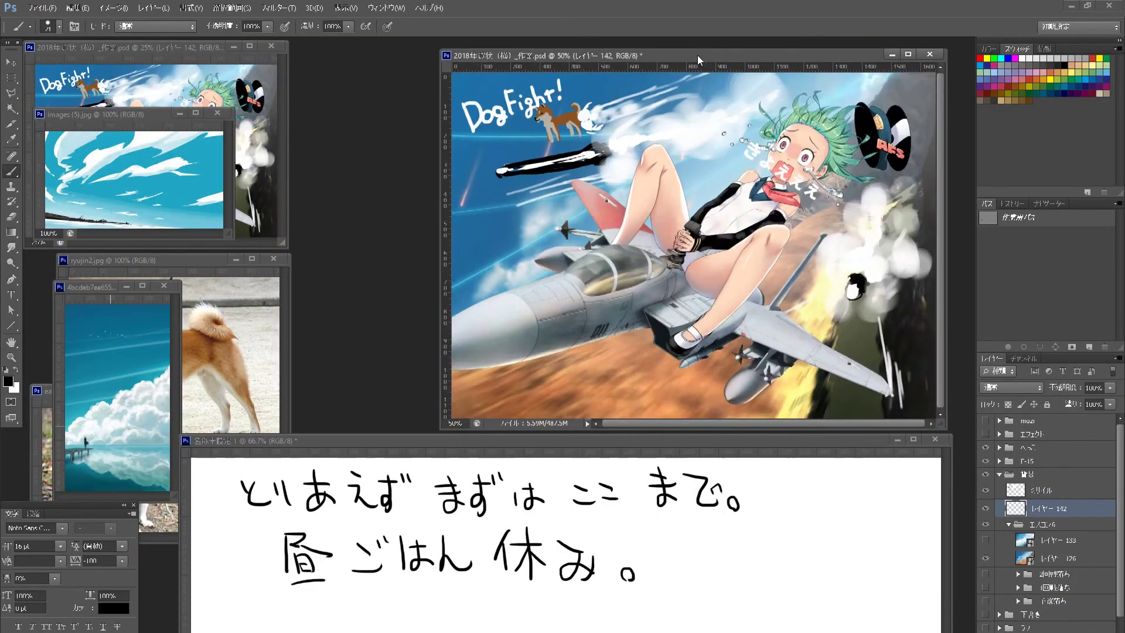